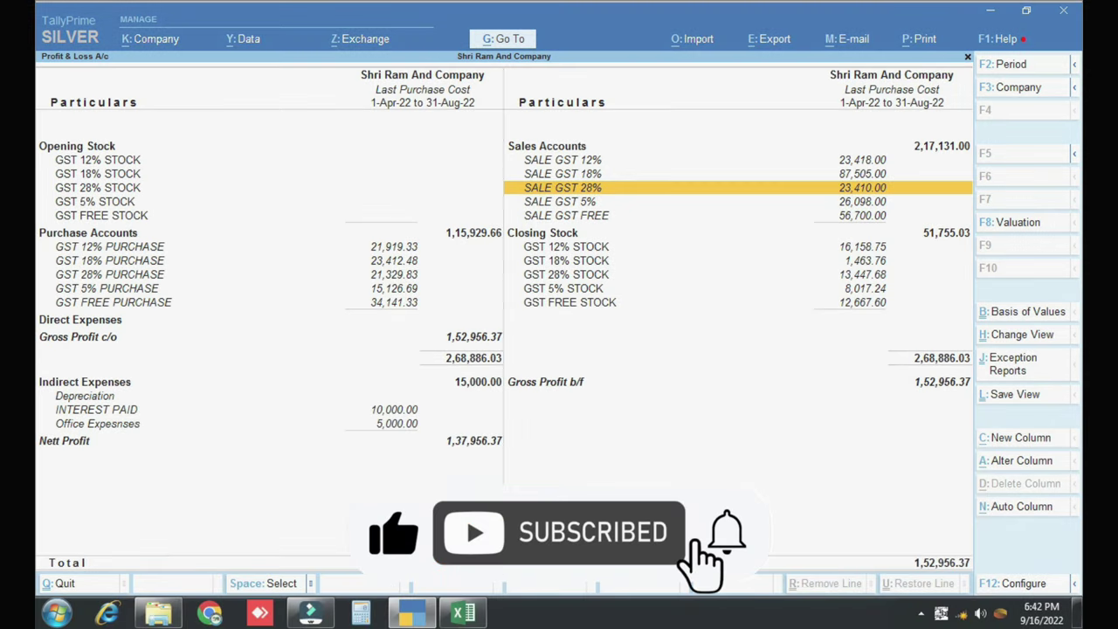
# Switch to the Excel workbook and review the Provisional, Estimated and Projected labels in column E of Sheet1
pyautogui.click(463, 611)
pyautogui.click(367, 321)
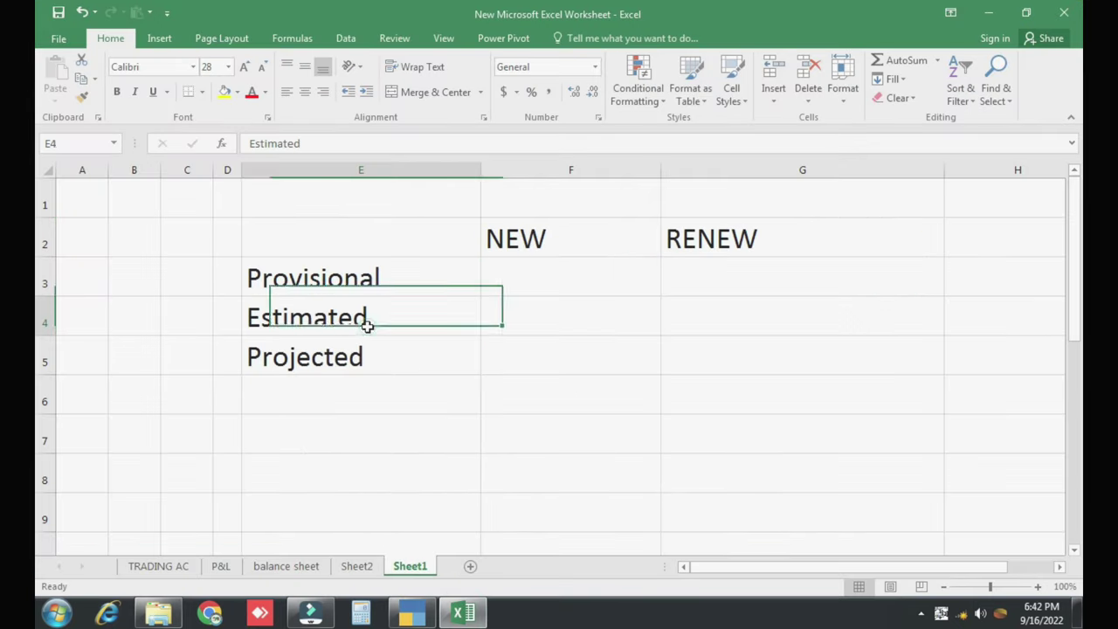
pyautogui.click(369, 361)
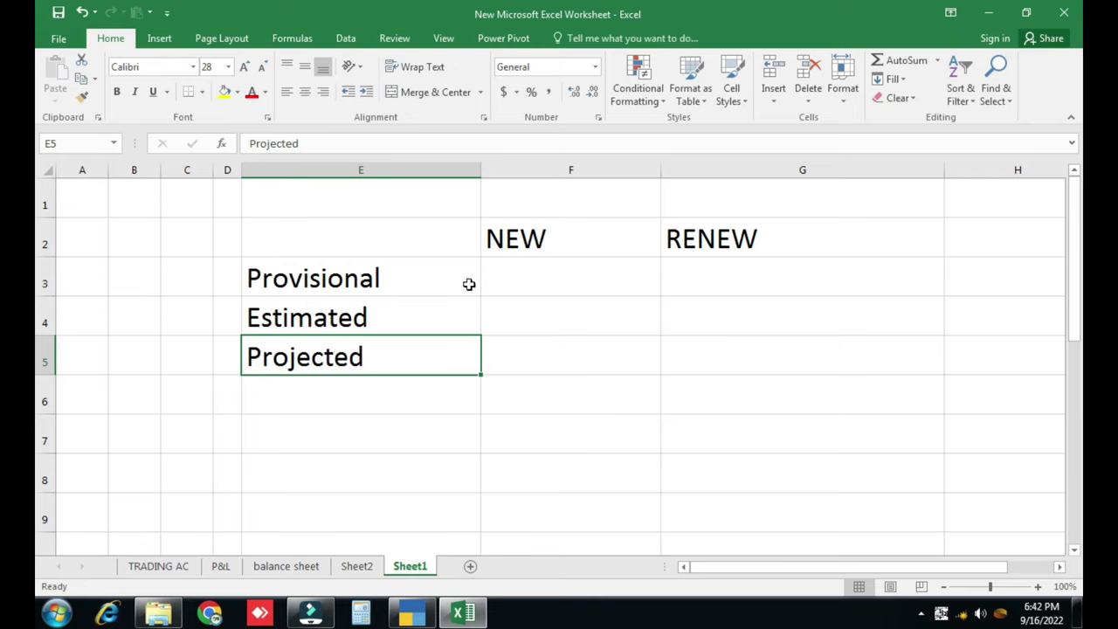
pyautogui.click(412, 266)
pyautogui.click(411, 318)
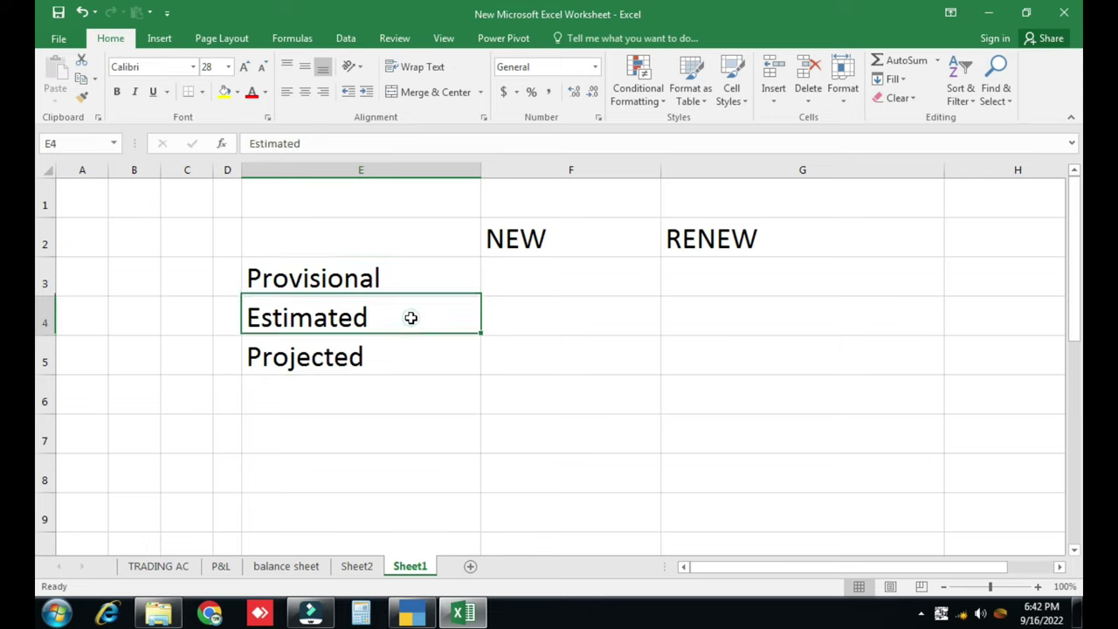
pyautogui.click(410, 357)
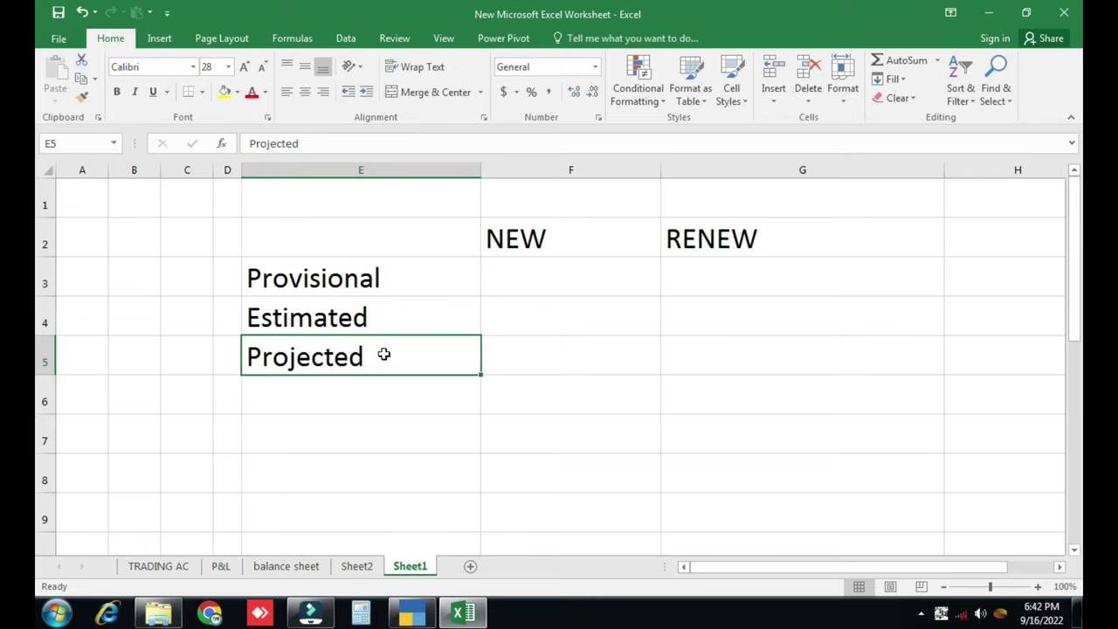
pyautogui.click(414, 614)
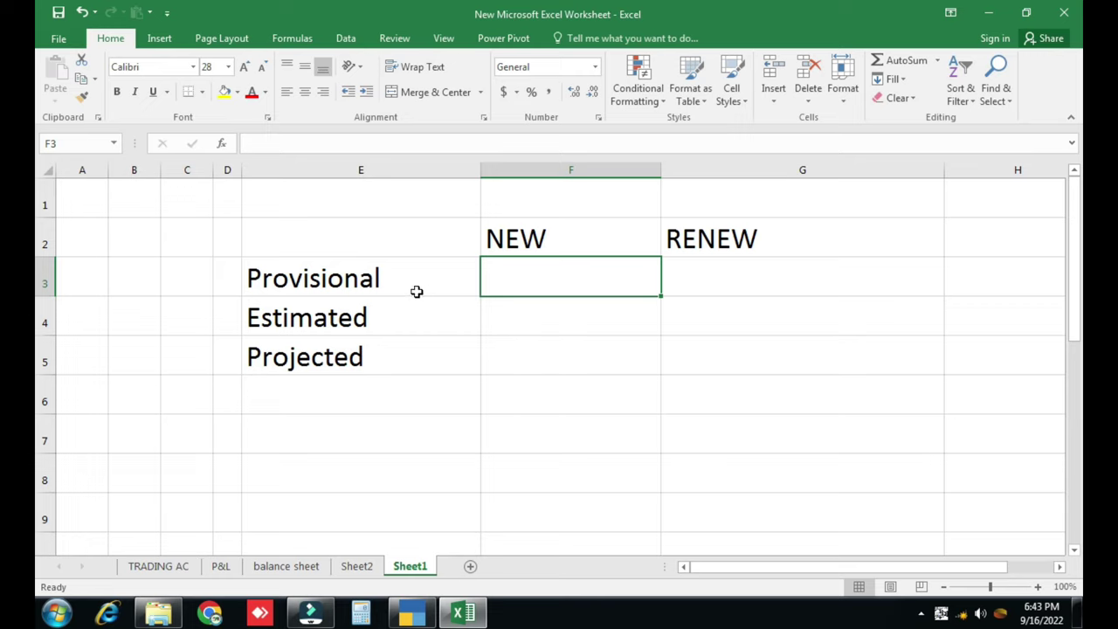
# Narrow column E on Sheet1 to bring the NEW and RENEW columns closer to the row labels
pyautogui.moveTo(479, 160); pyautogui.dragTo(425, 171)
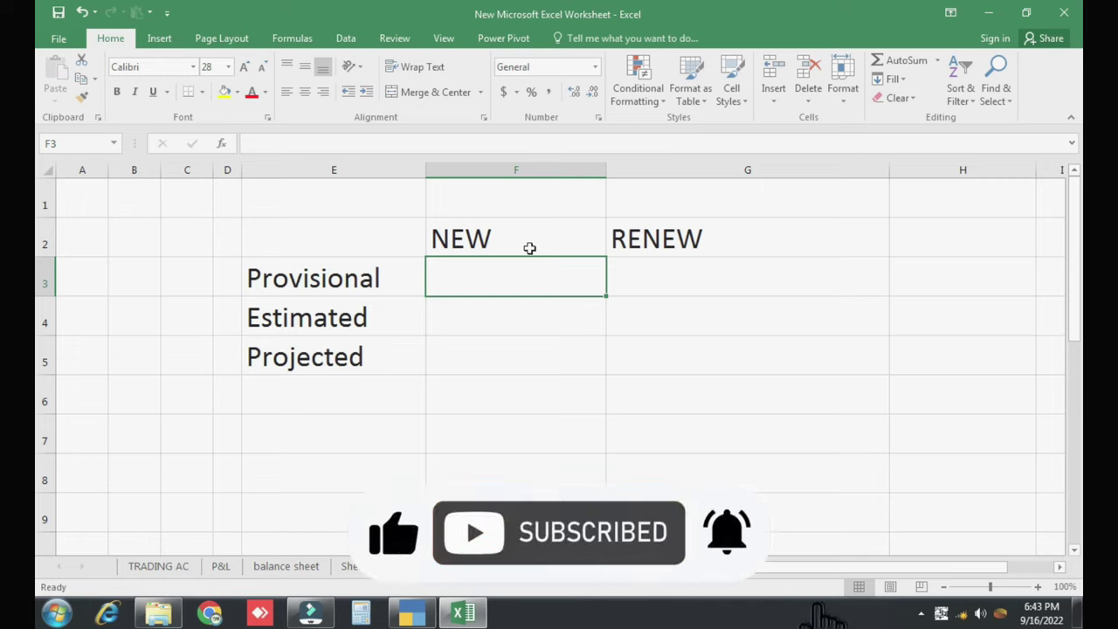
pyautogui.click(530, 228)
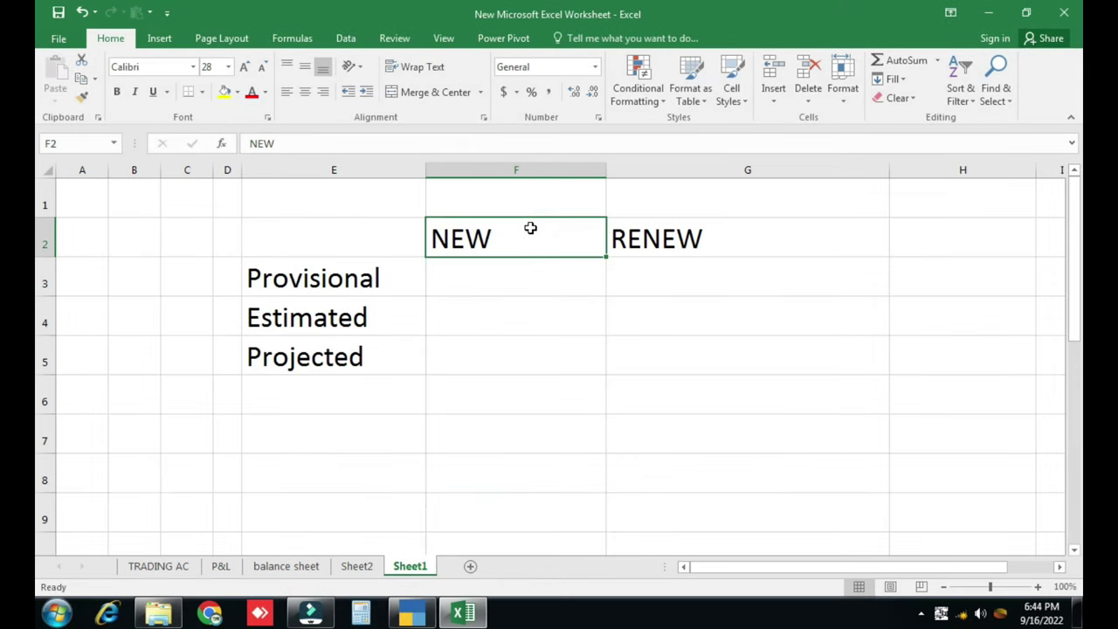
pyautogui.moveTo(344, 270); pyautogui.dragTo(333, 356)
pyautogui.click(666, 277)
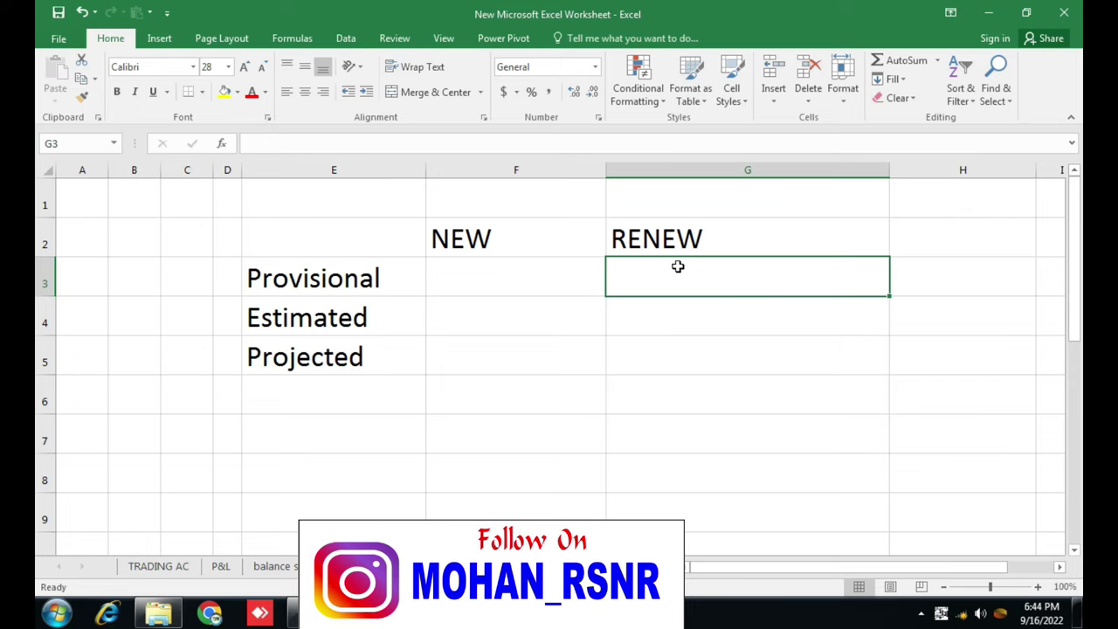
pyautogui.click(390, 277)
pyautogui.click(389, 316)
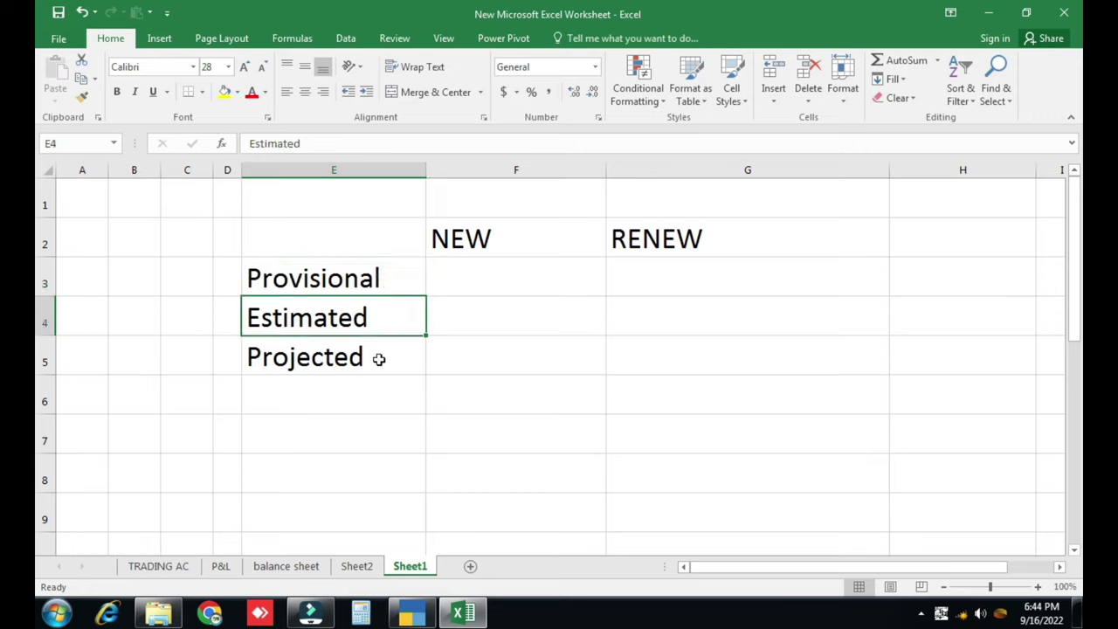
pyautogui.click(379, 358)
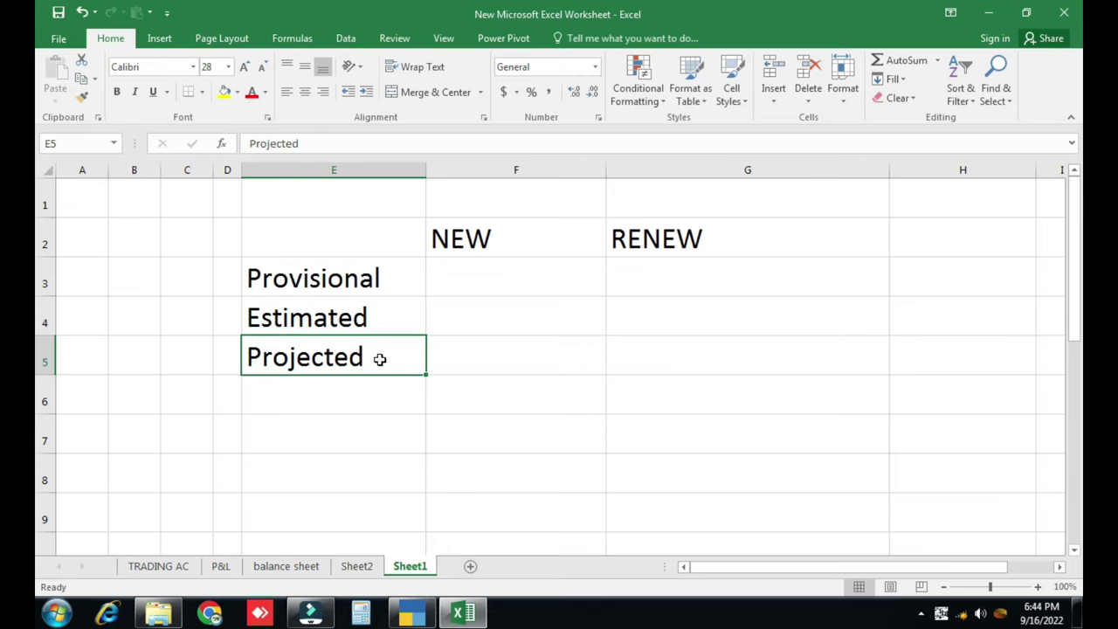
pyautogui.click(386, 278)
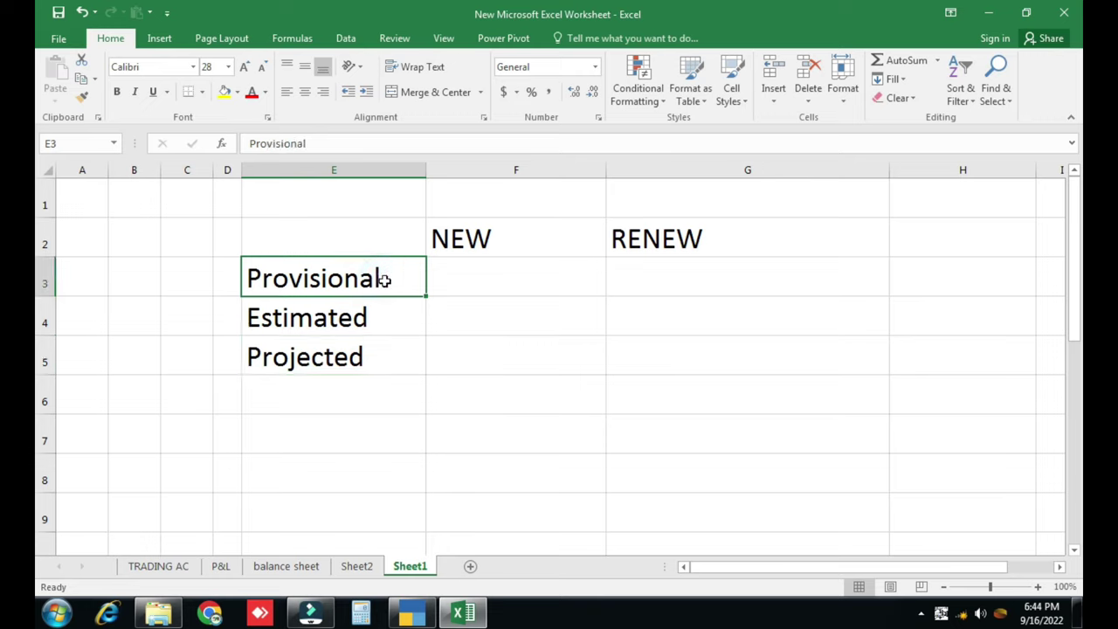
pyautogui.click(373, 365)
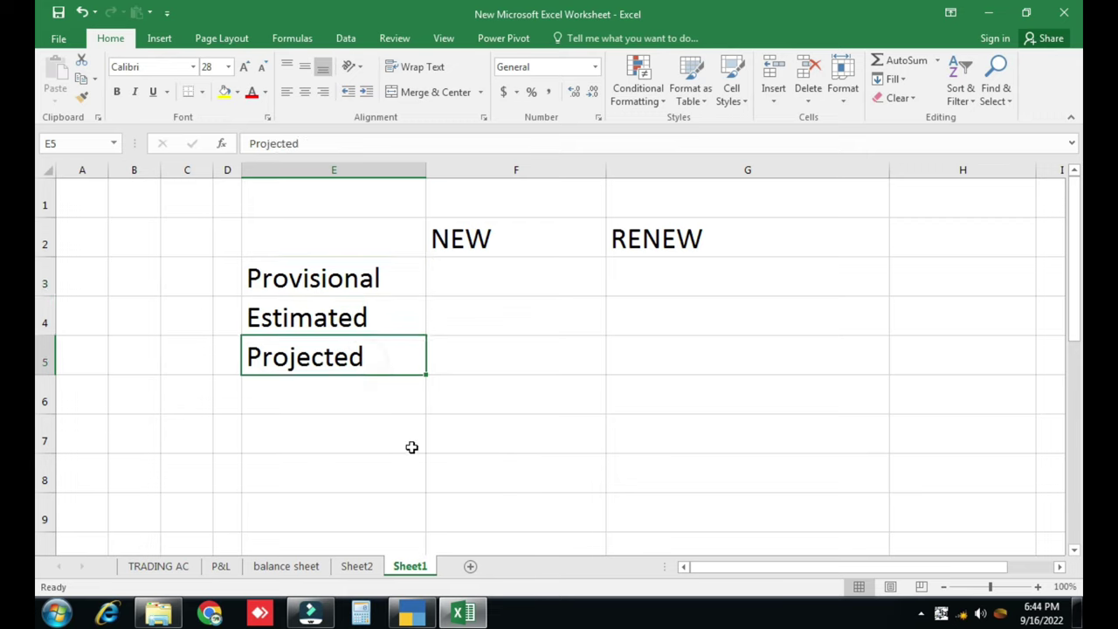
# Enter the period "01-4-22 TO 31 -03 -2023" in cell E7 and "SEP" in cell E8
pyautogui.press('Down')
pyautogui.press('Down')
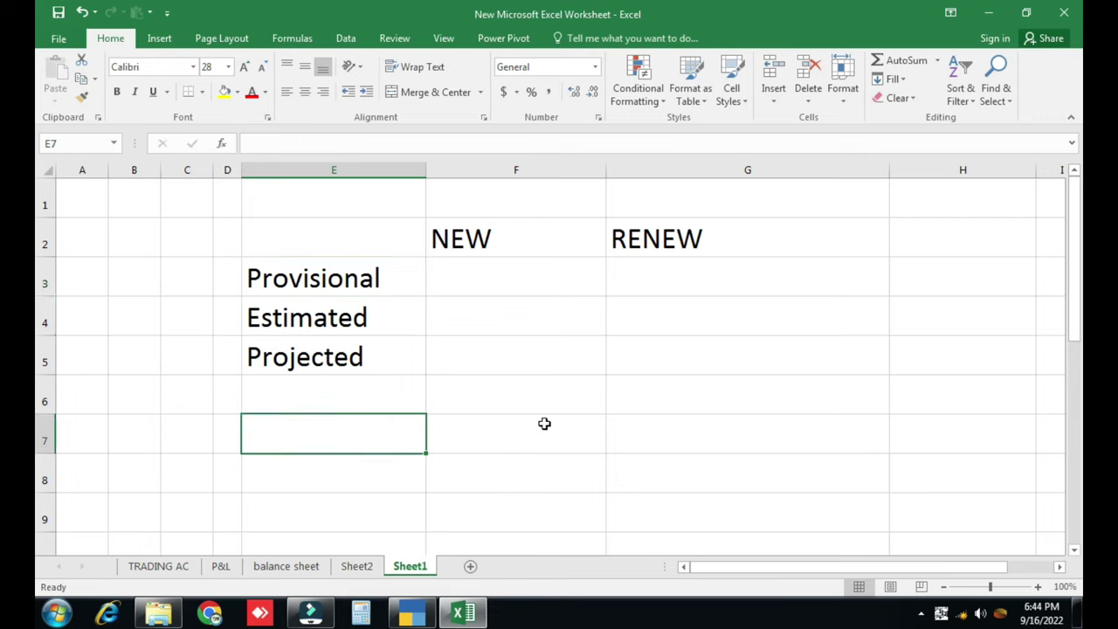
pyautogui.write('0')
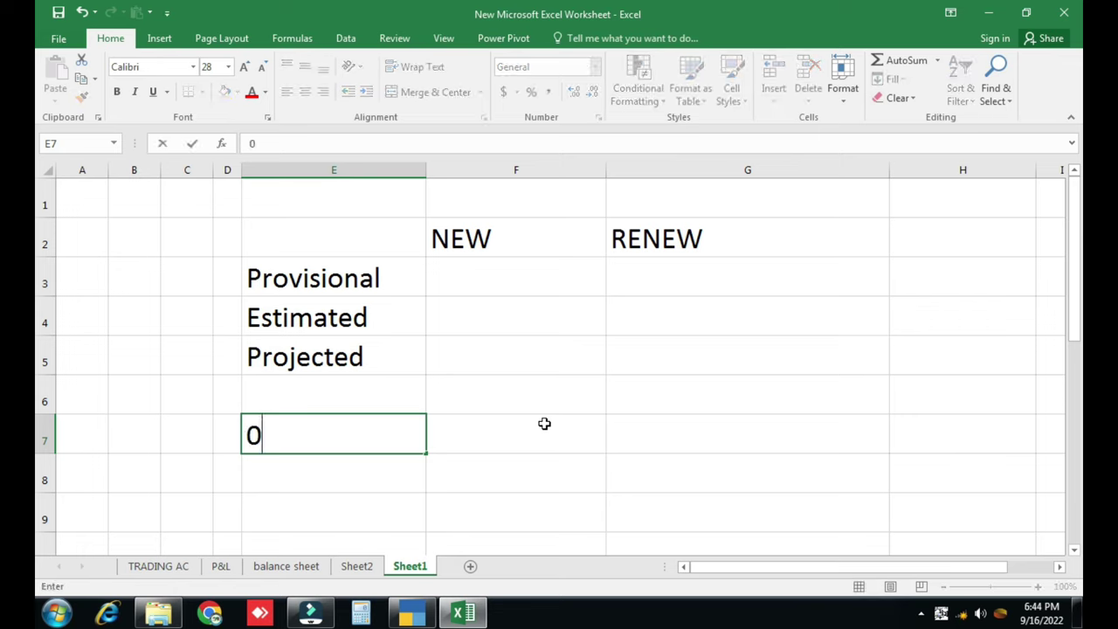
pyautogui.write('1-4-2')
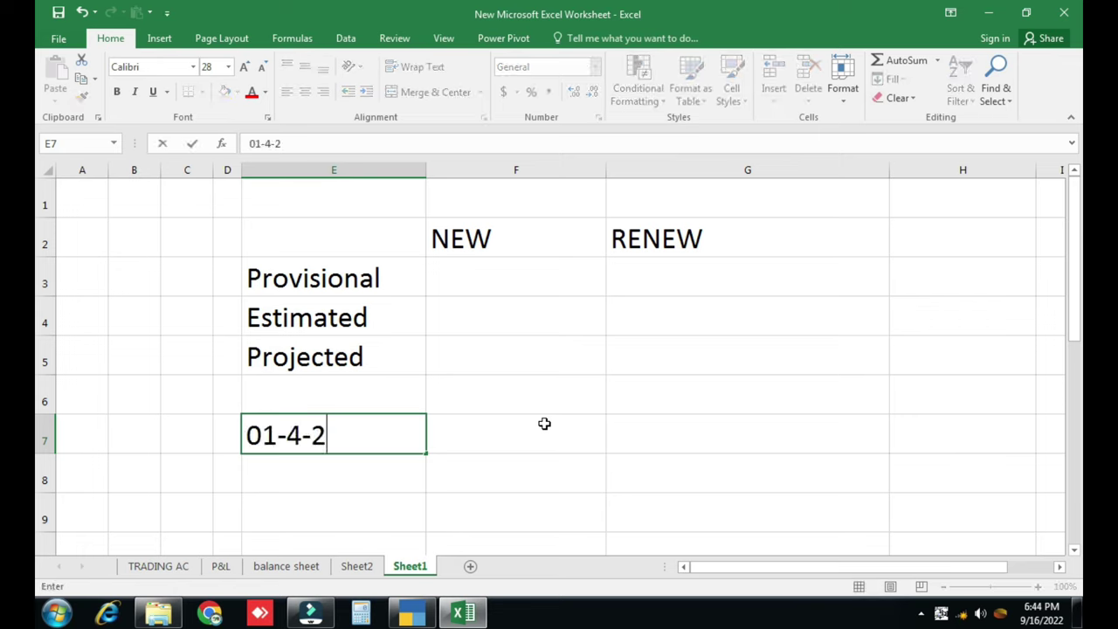
pyautogui.write('2 TO ')
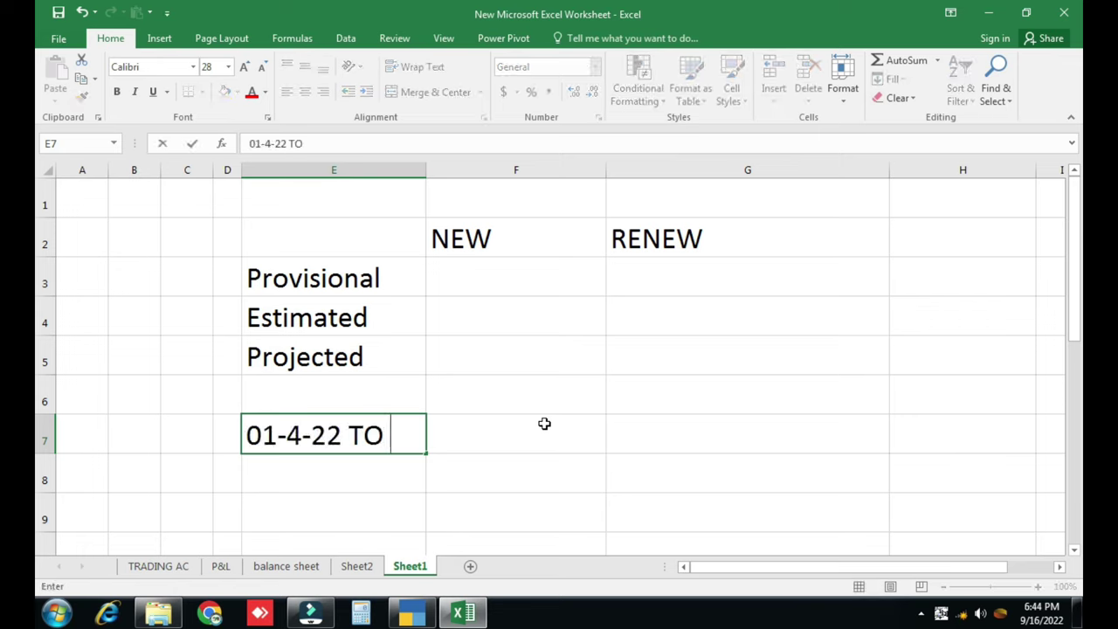
pyautogui.write('31 -')
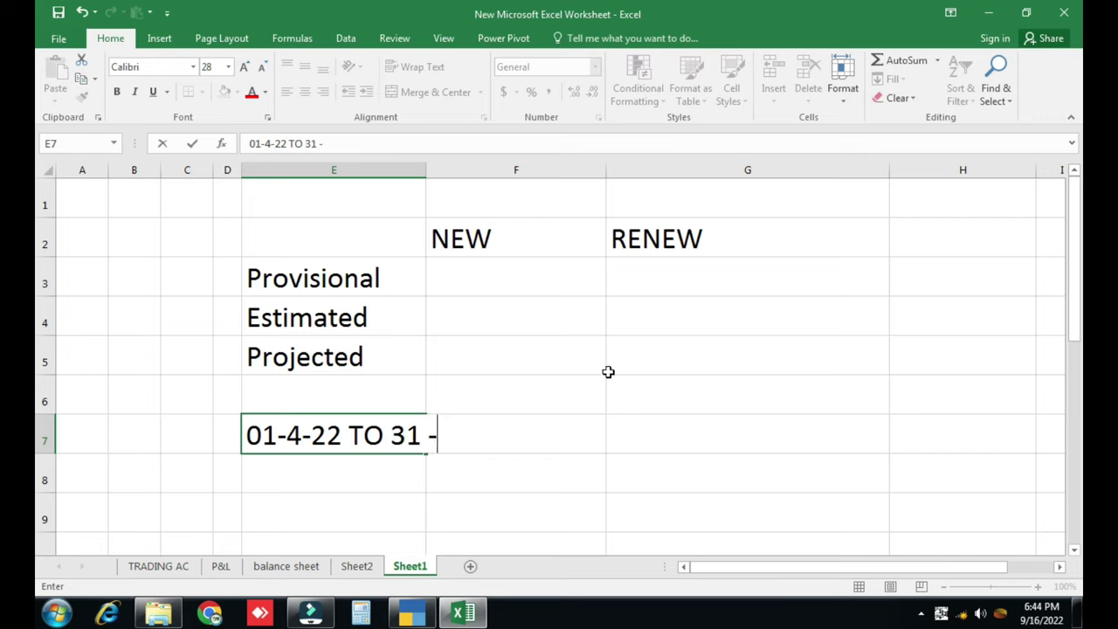
pyautogui.write('03 -2023')
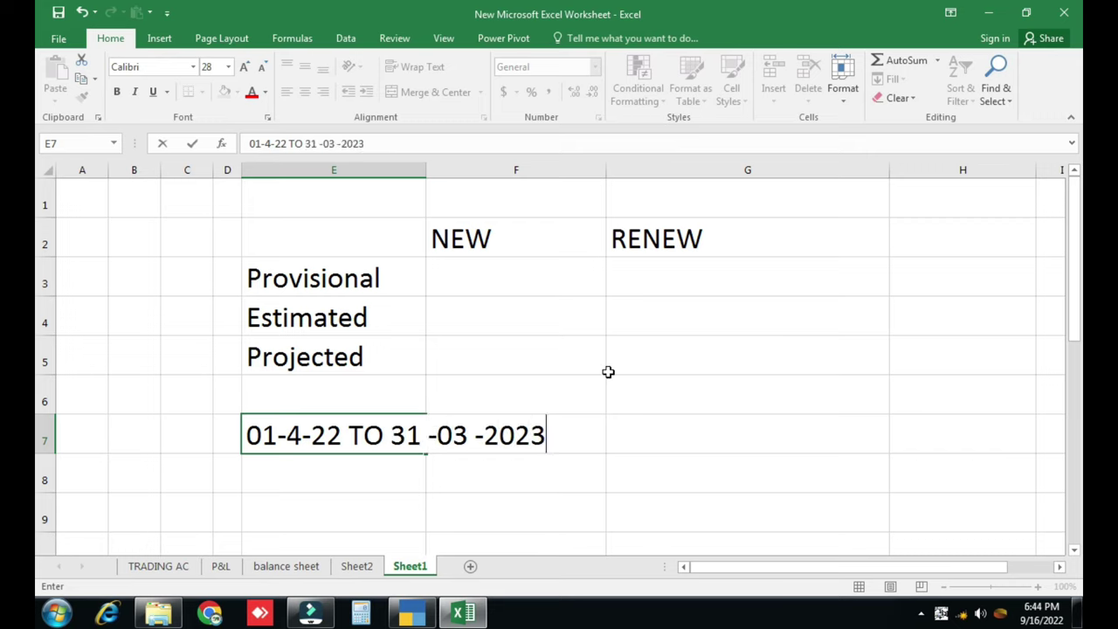
pyautogui.press('Return')
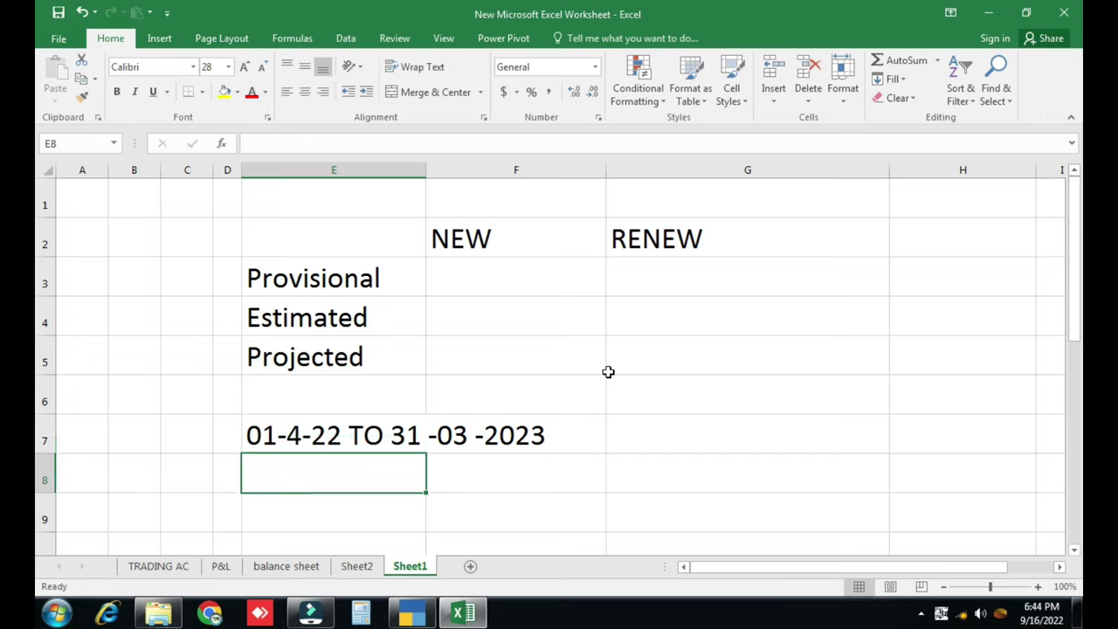
pyautogui.write('SEP')
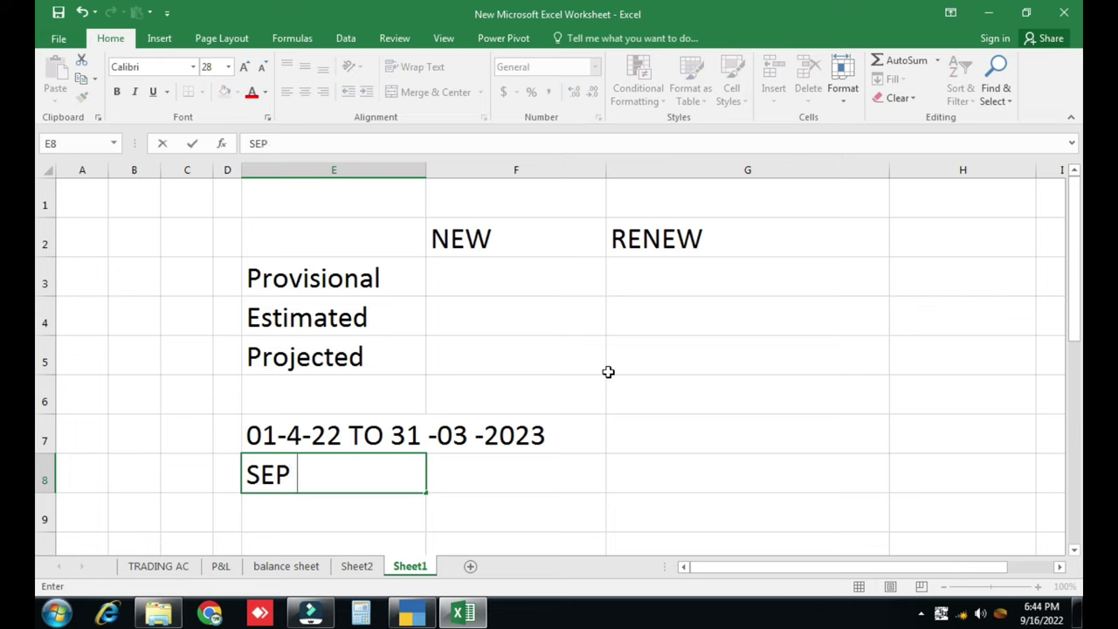
pyautogui.press('Return')
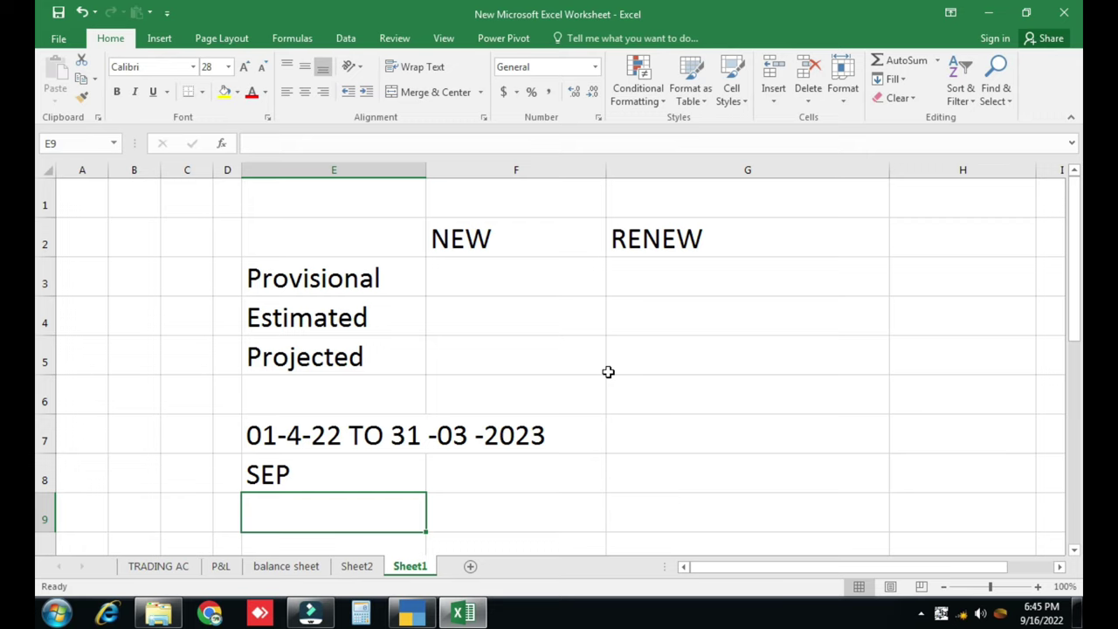
# Enter "1.4 TO 31.8" in cell F3 as the Provisional period under NEW
pyautogui.press('Up')
pyautogui.press('Up')
pyautogui.press('Up')
pyautogui.press('Up')
pyautogui.press('Up')
pyautogui.press('Up')
pyautogui.press('Up')
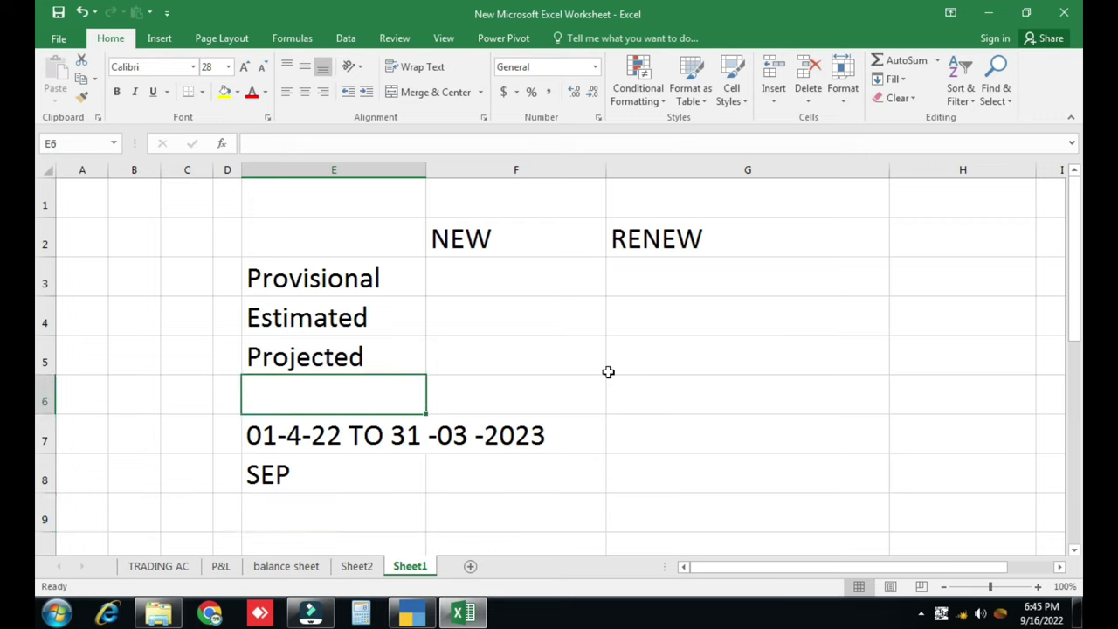
pyautogui.press('Down')
pyautogui.press('Right')
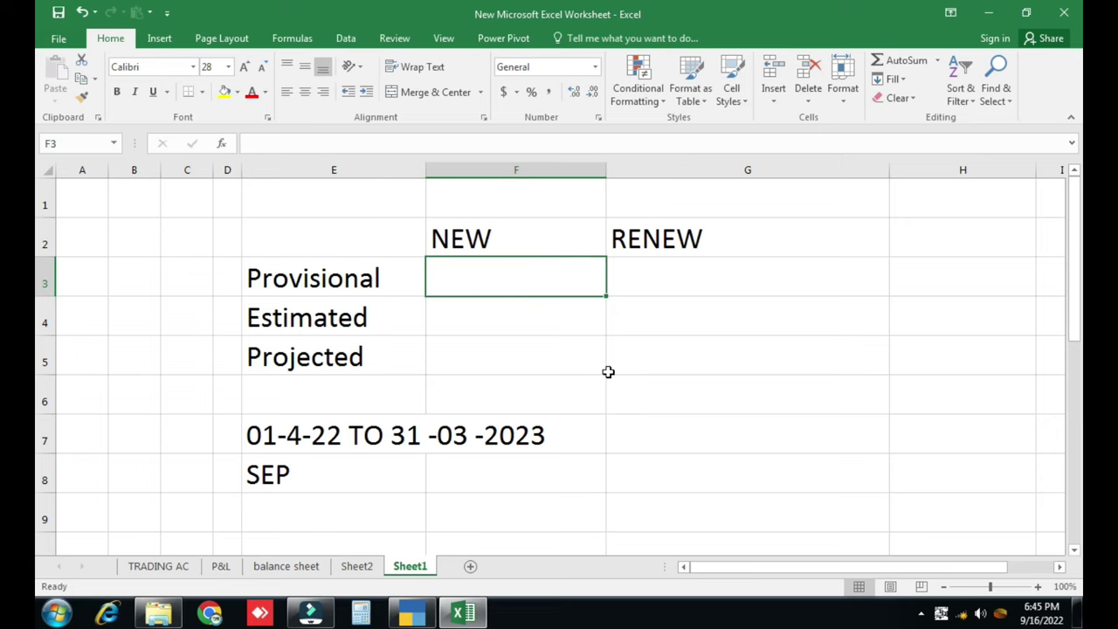
pyautogui.write('1.4')
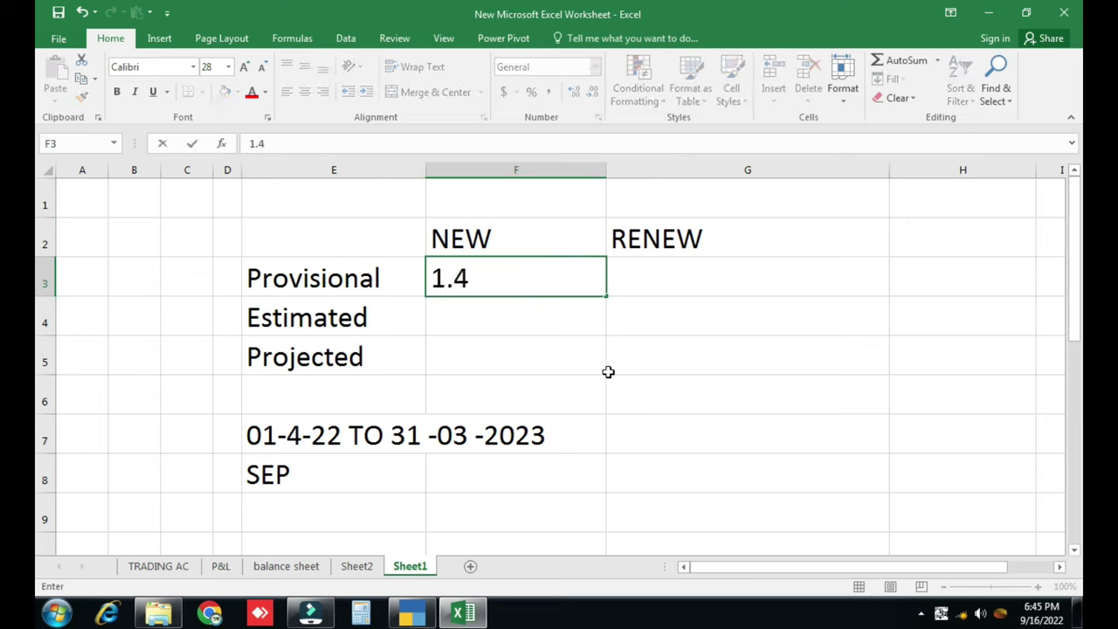
pyautogui.write(' TO 31.8')
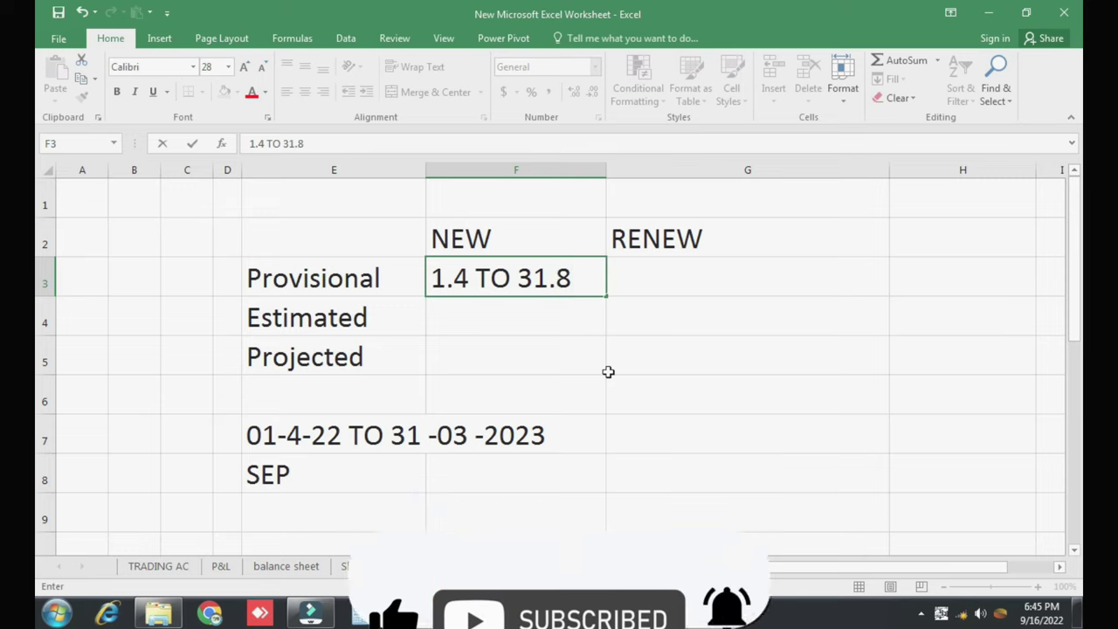
pyautogui.press('Return')
pyautogui.press('Up')
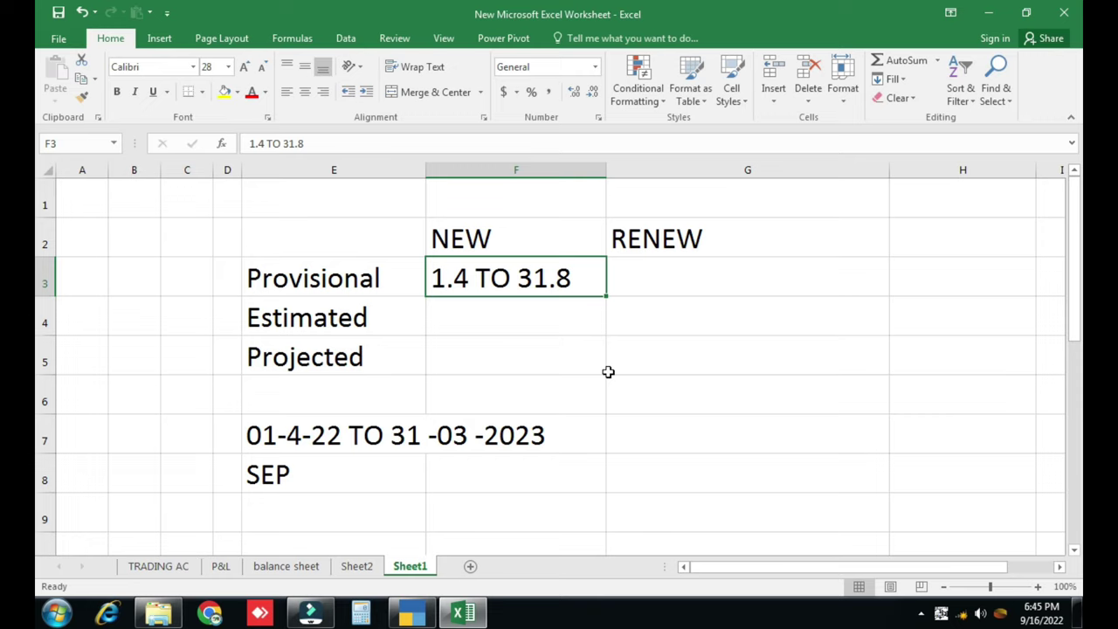
pyautogui.press('Left')
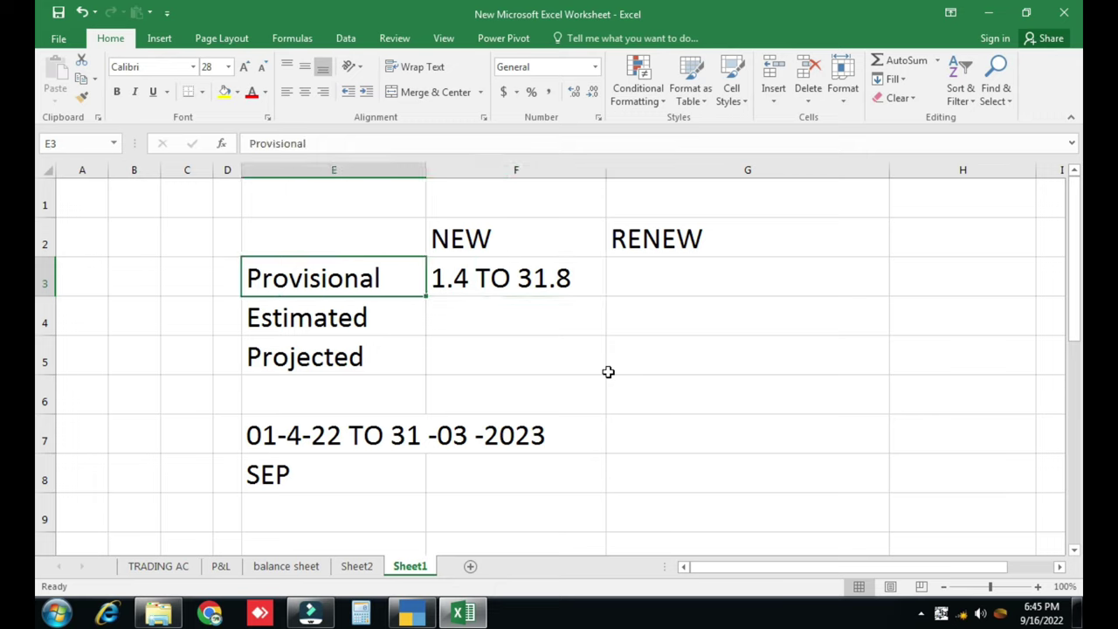
pyautogui.press('Right')
pyautogui.press('Right')
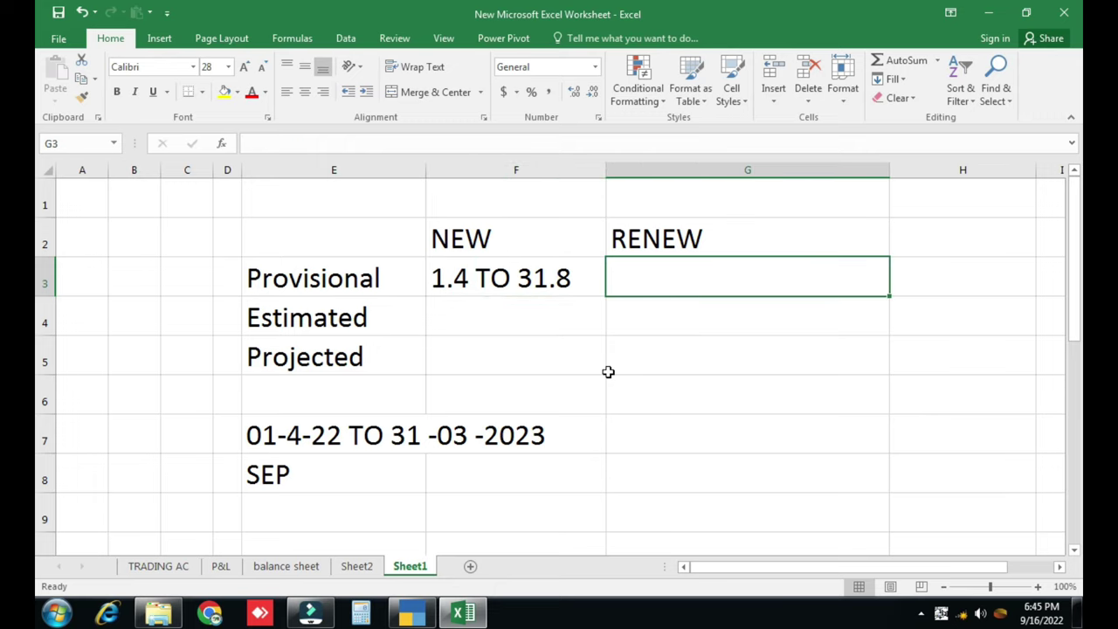
pyautogui.press('Left')
pyautogui.press('Left')
pyautogui.press('Right')
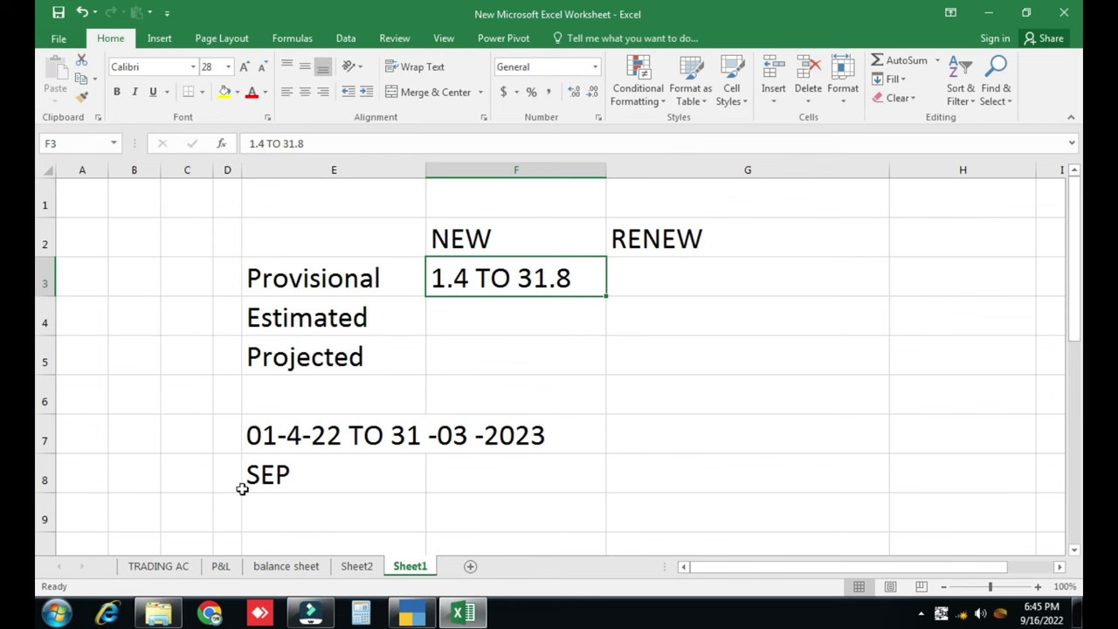
# Change the heading in cell A3 of the TRADING AC sheet to "TRADING ACCOUNT 31 MARCH 2022"
pyautogui.click(170, 569)
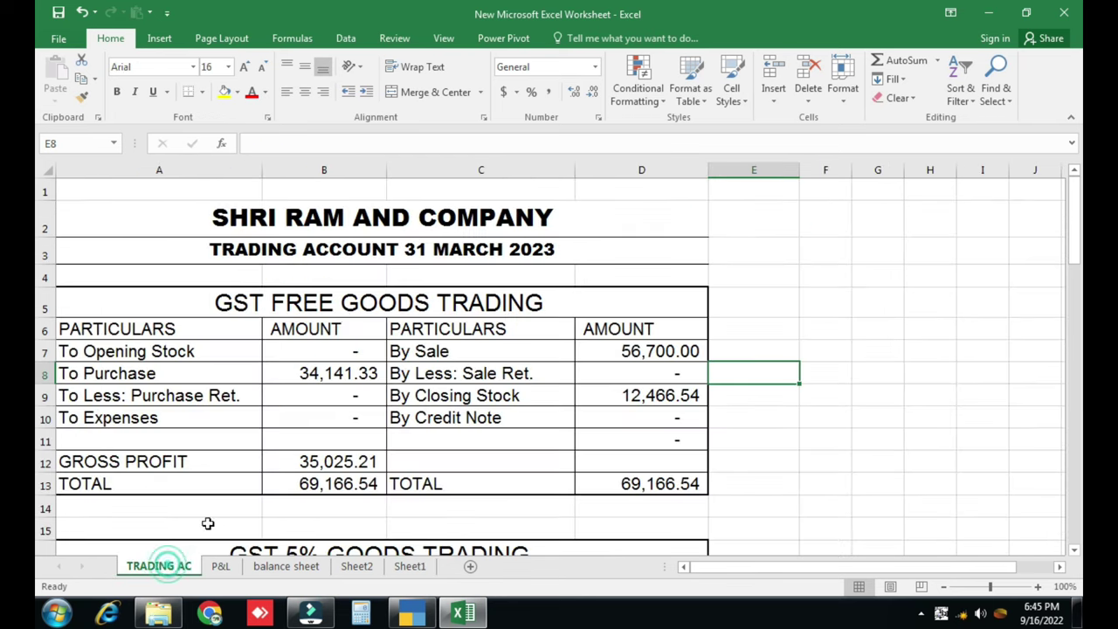
pyautogui.click(308, 253)
pyautogui.press('F2')
pyautogui.press('BackSpace')
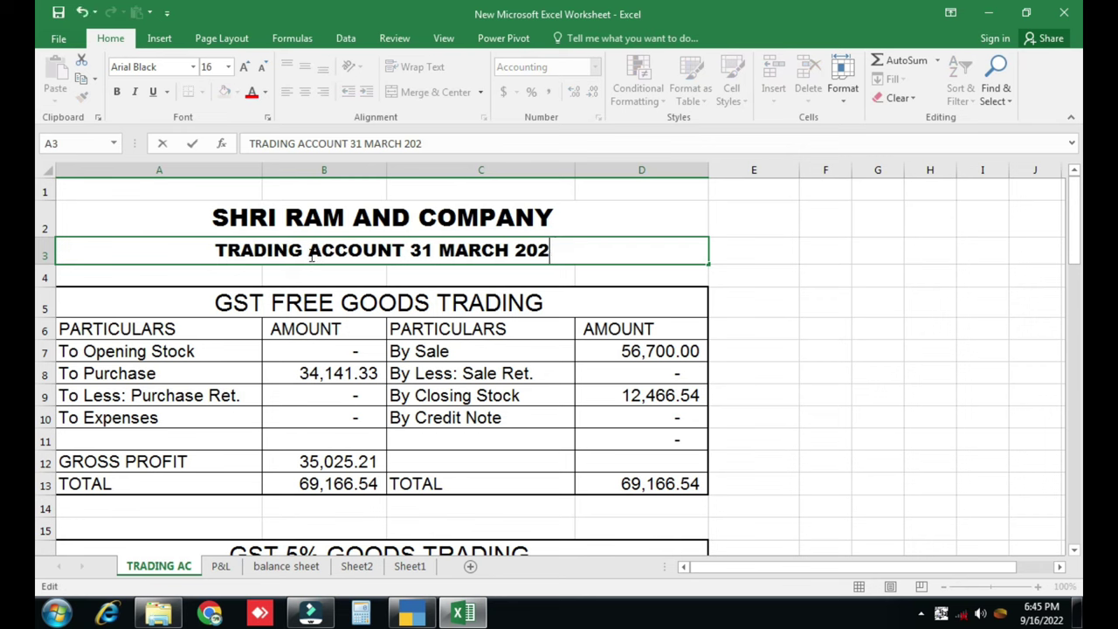
pyautogui.press('Return')
pyautogui.click(310, 253)
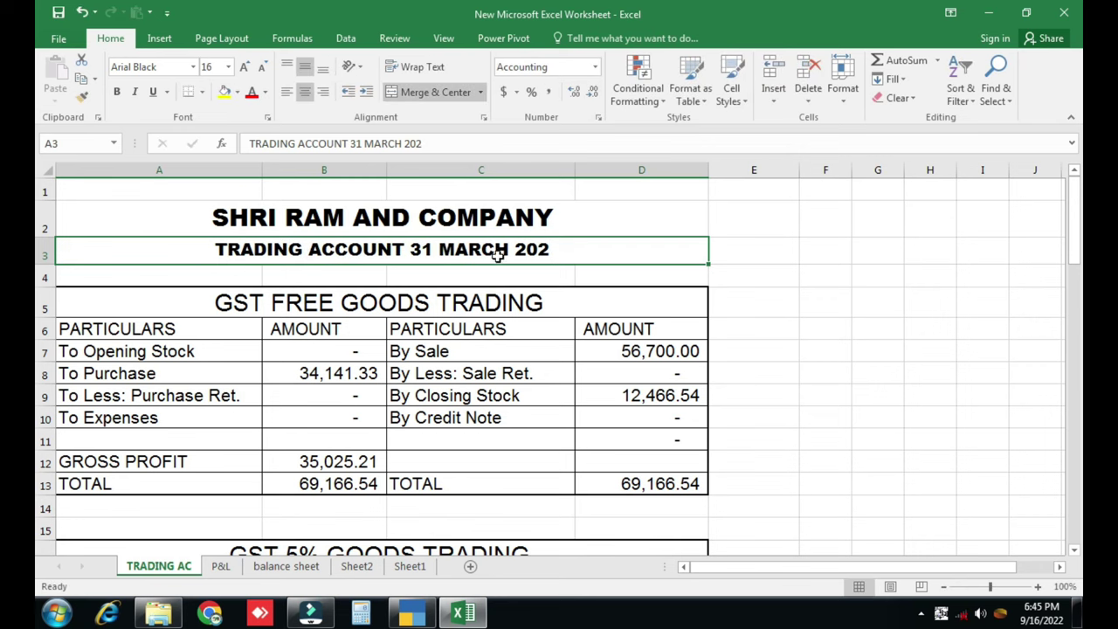
pyautogui.press('F2')
pyautogui.write('2')
pyautogui.press('Return')
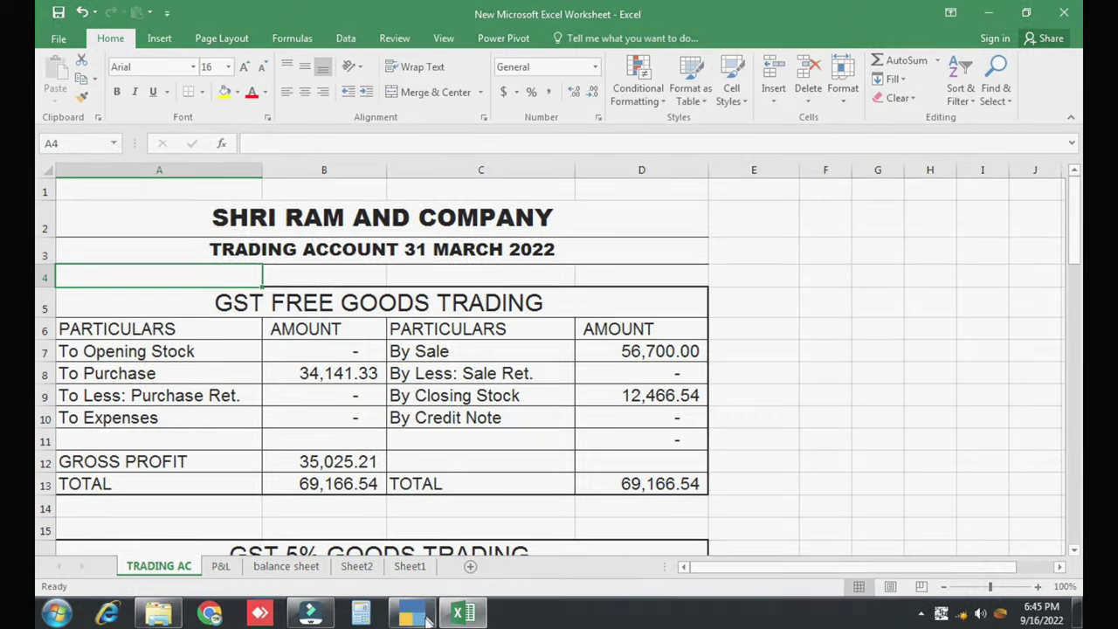
# Switch to TallyPrime and close the Profit & Loss A/c report to return to the Gateway of Tally
pyautogui.click(422, 617)
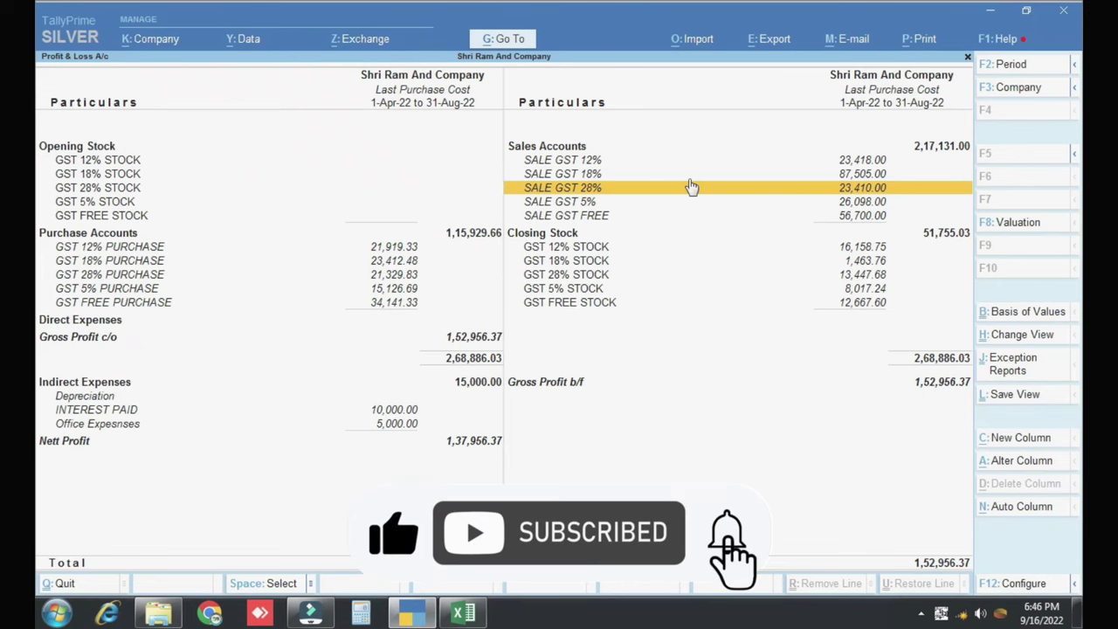
pyautogui.press('Escape')
pyautogui.press('Escape')
pyautogui.press('Escape')
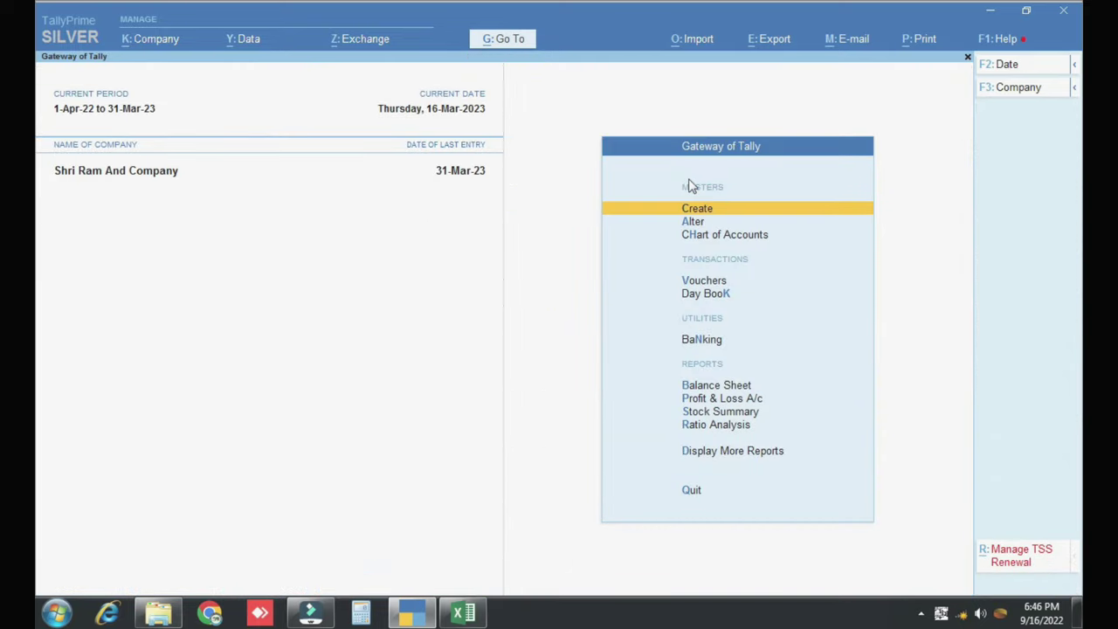
# Open the Profit & Loss A/c report and set its period from 1.4 to 31.8
pyautogui.press('Down')
pyautogui.press('Down')
pyautogui.press('Down')
pyautogui.press('Down')
pyautogui.press('Down')
pyautogui.press('Down')
pyautogui.press('Down')
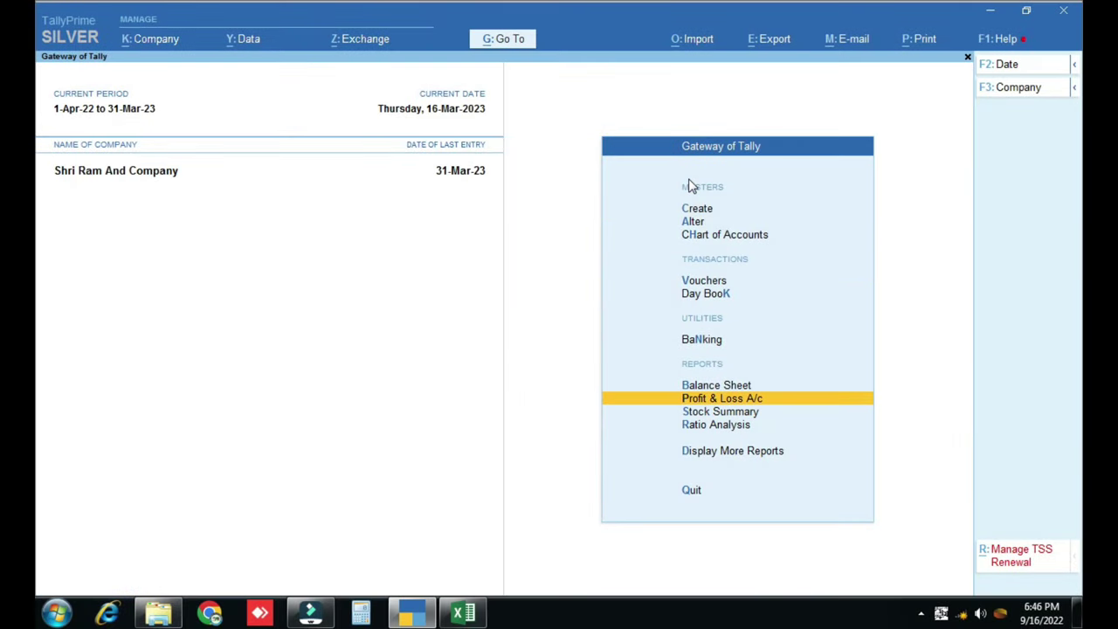
pyautogui.press('Return')
pyautogui.hotkey('alt', 'F2')
pyautogui.write('1.4')
pyautogui.press('Return')
pyautogui.write('31.8')
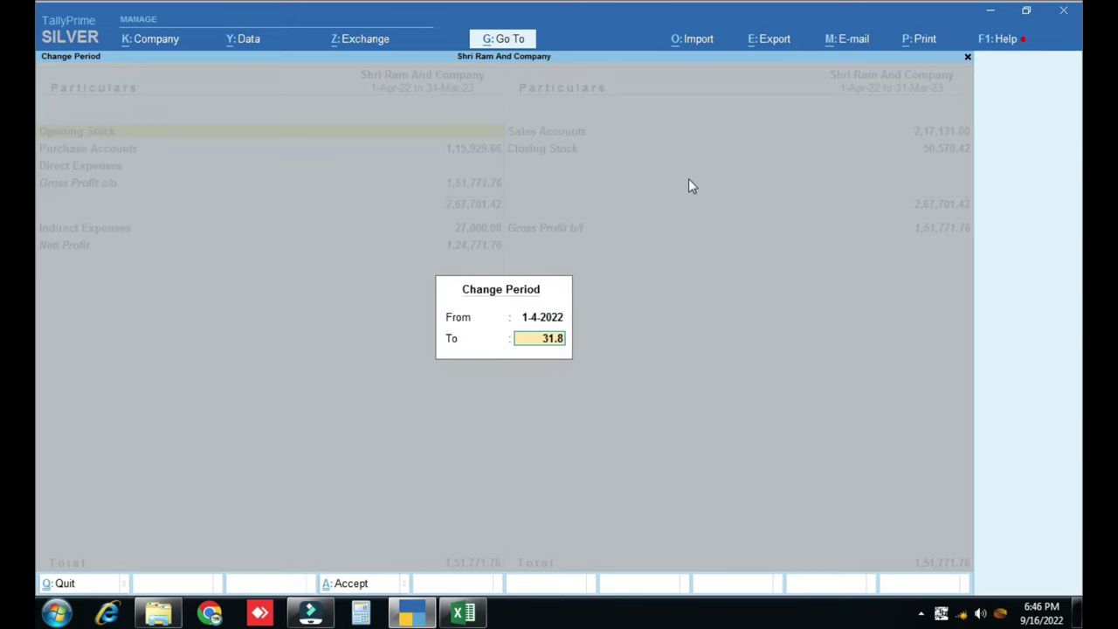
pyautogui.press('Return')
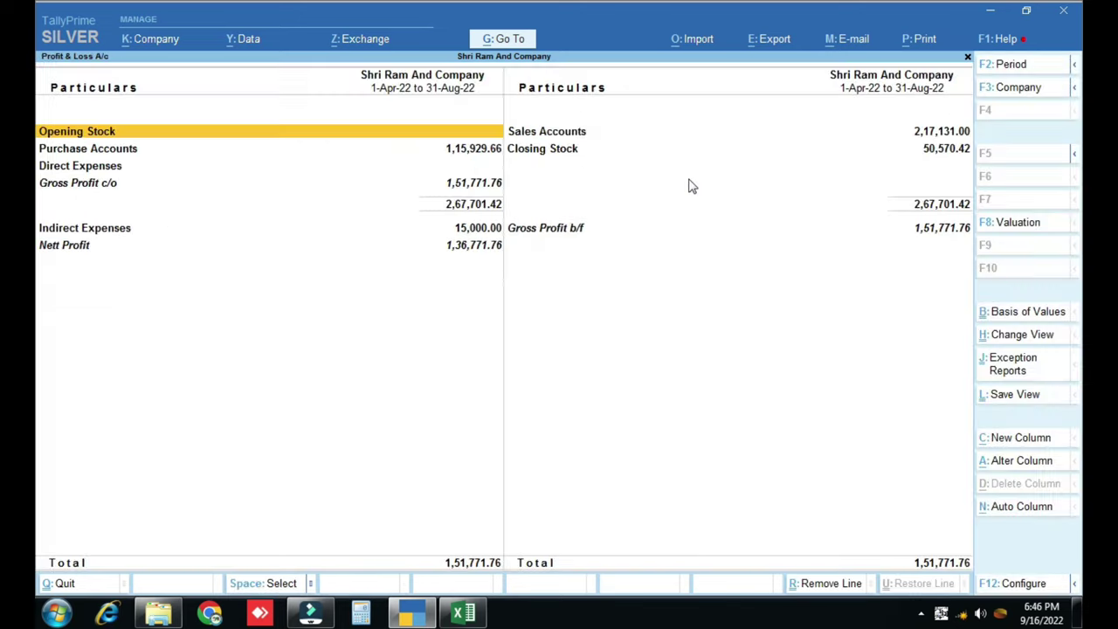
# Expand the Profit & Loss A/c to its detailed view and highlight the Sales Accounts total
pyautogui.hotkey('alt', 'F5')
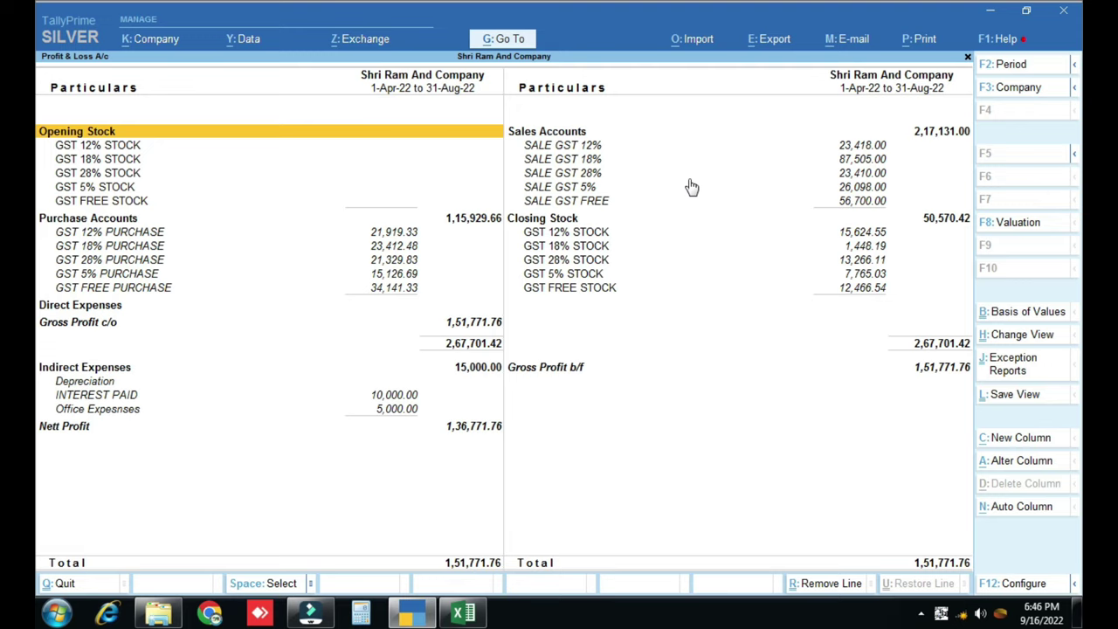
pyautogui.click(457, 221)
pyautogui.click(941, 133)
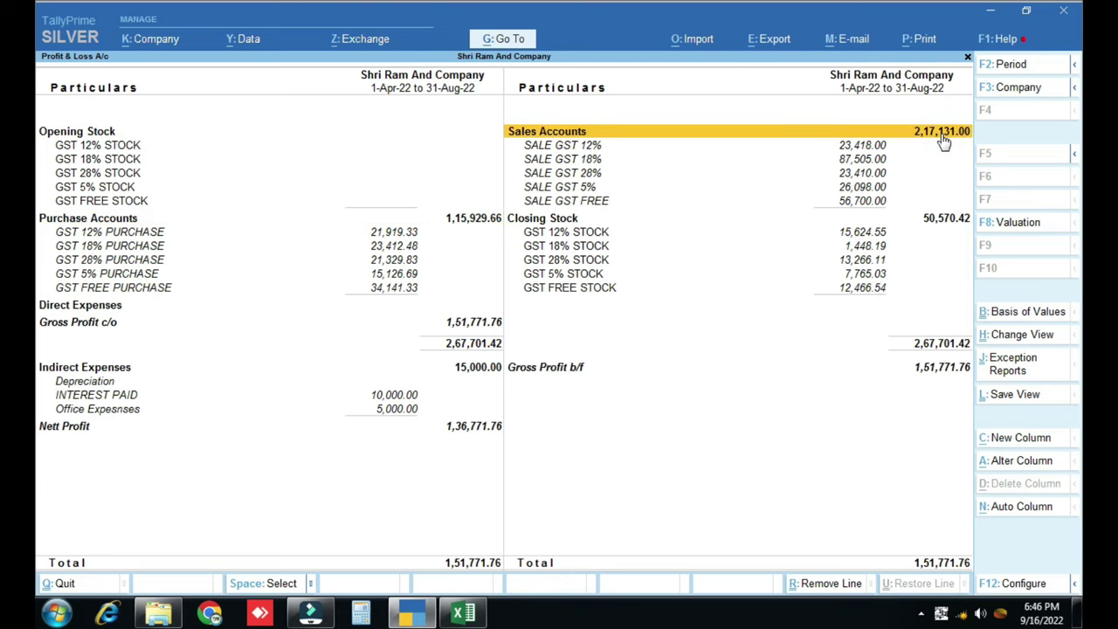
# Switch to Excel and compare the TRADING AC and P&L sheets with TallyPrime's Profit & Loss A/c, ending on the balance sheet tab
pyautogui.click(463, 613)
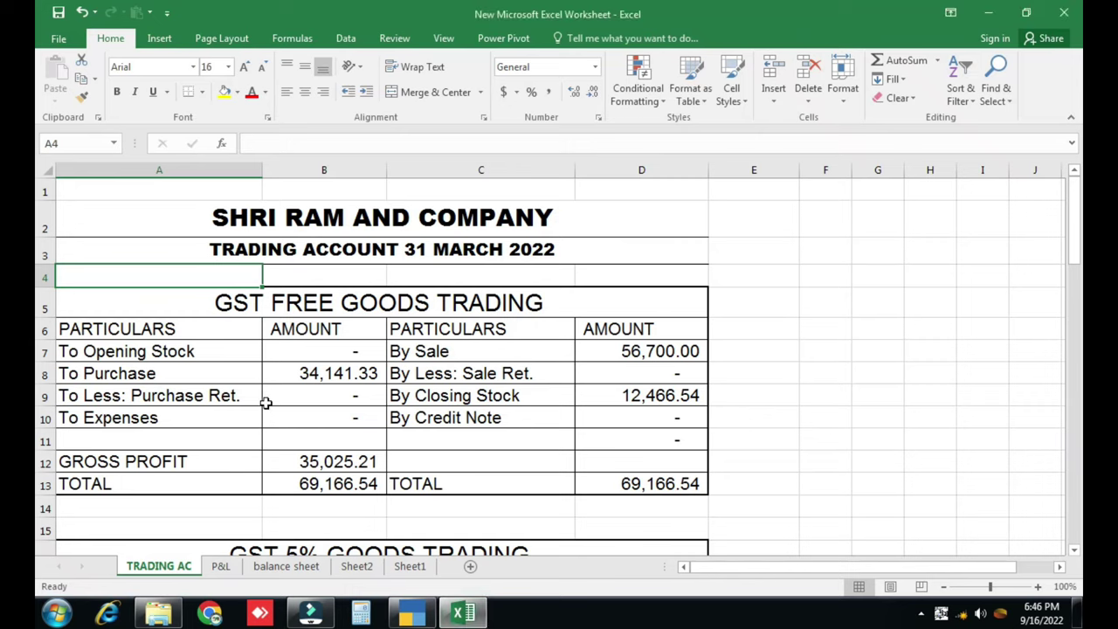
pyautogui.scroll(-5, 273, 384)
pyautogui.scroll(5, 282, 365)
pyautogui.click(223, 567)
pyautogui.scroll(-4, 306, 436)
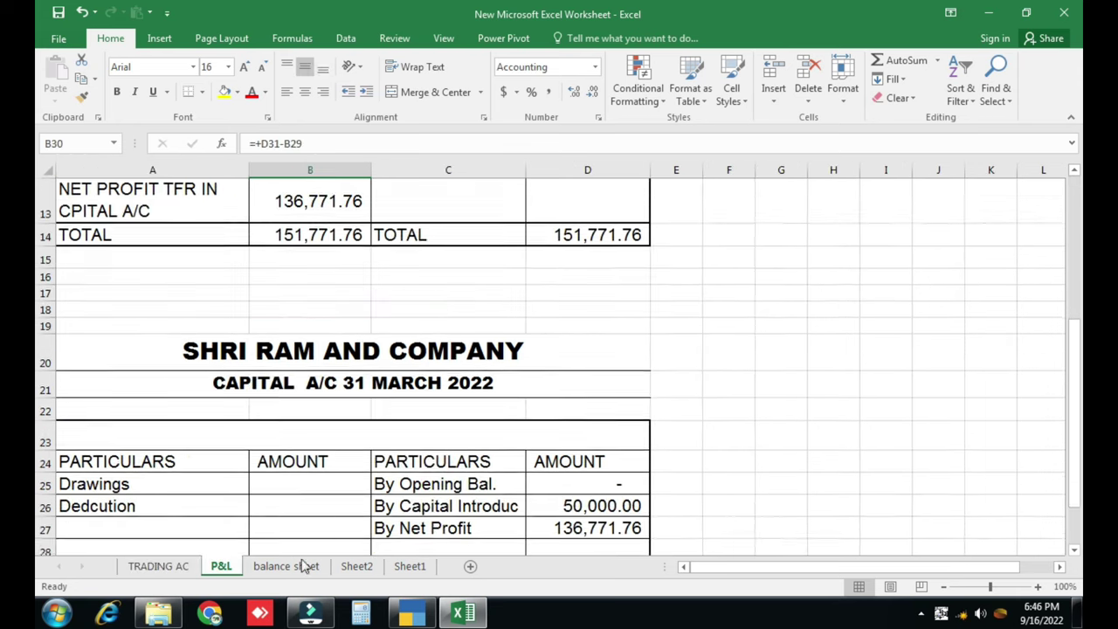
pyautogui.scroll(2, 302, 524)
pyautogui.click(411, 615)
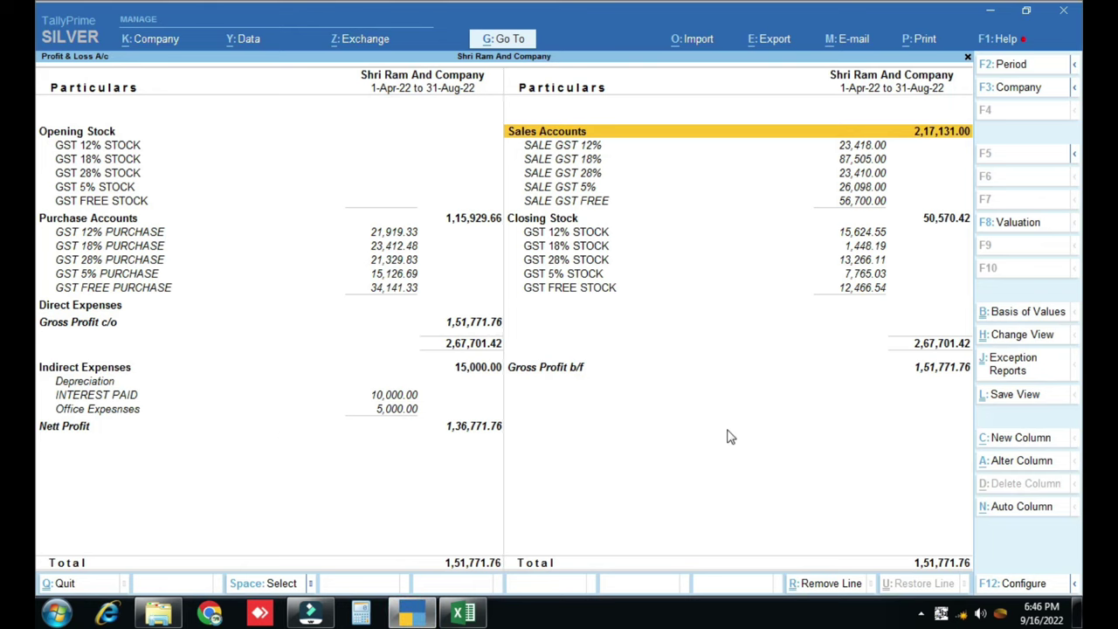
pyautogui.click(463, 613)
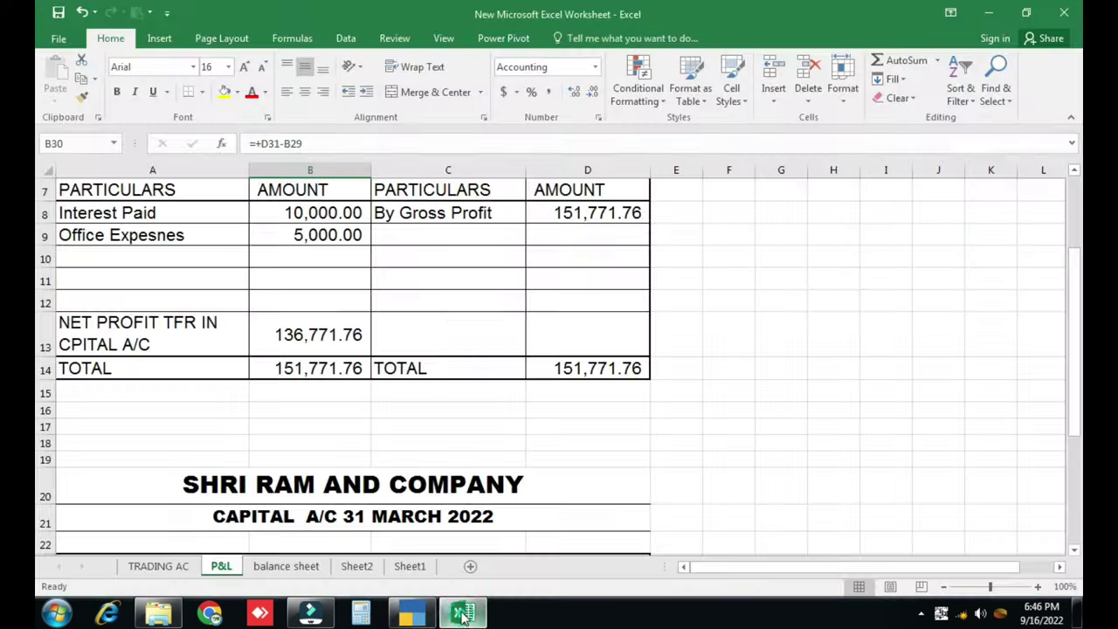
pyautogui.scroll(2, 298, 282)
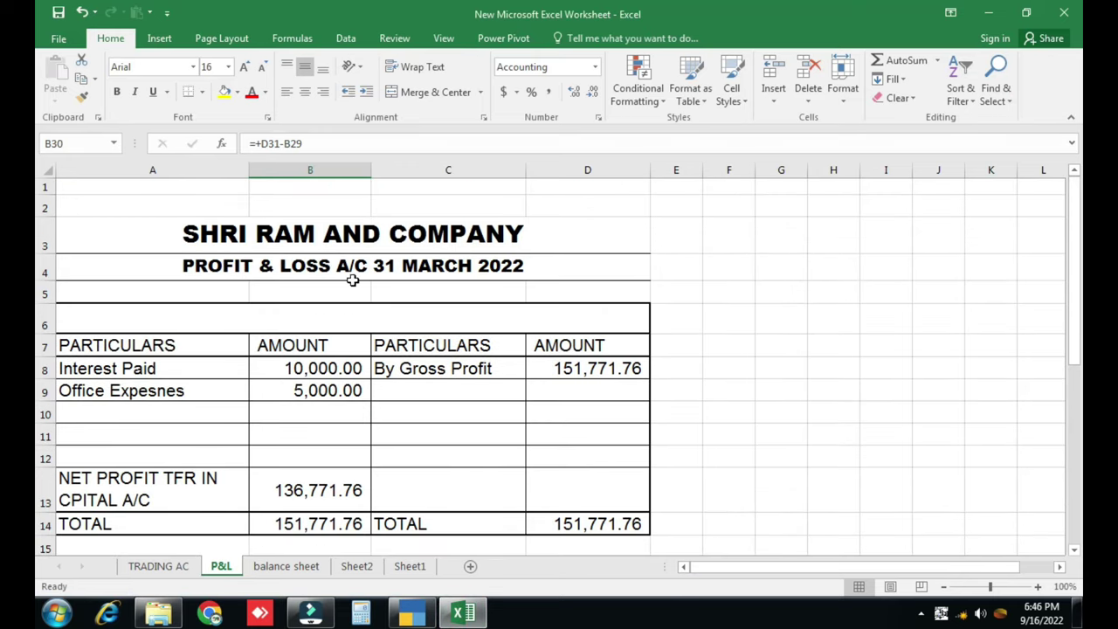
pyautogui.click(286, 566)
# Switch to TallyPrime, close the Profit & Loss A/c and open the Balance Sheet report in detailed view
pyautogui.hotkey('alt', 'Tab')
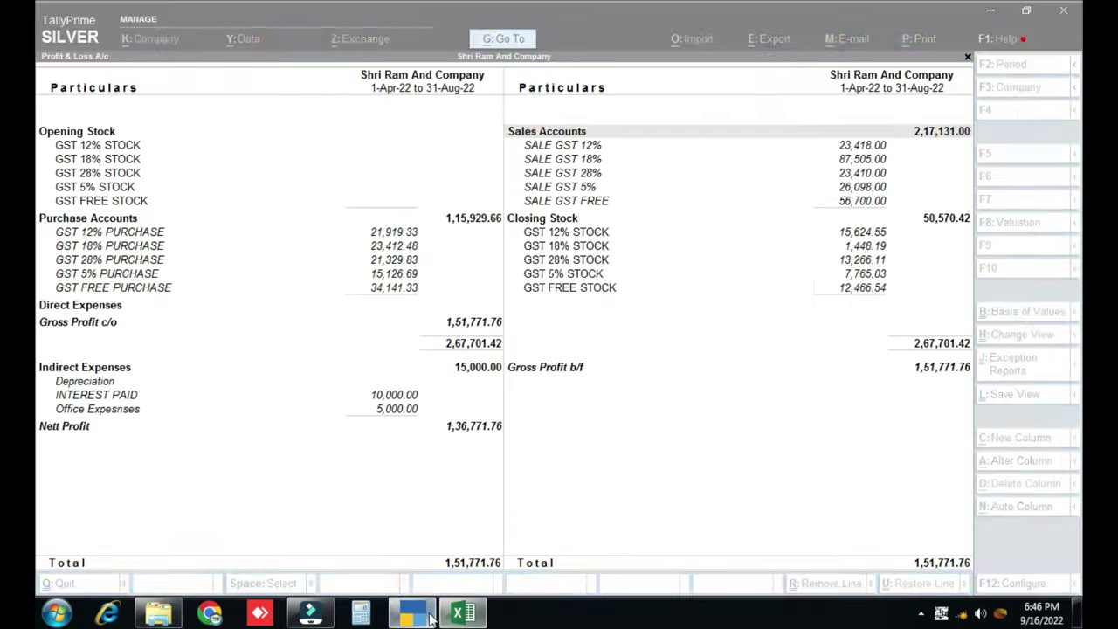
pyautogui.press('Escape')
pyautogui.press('Up')
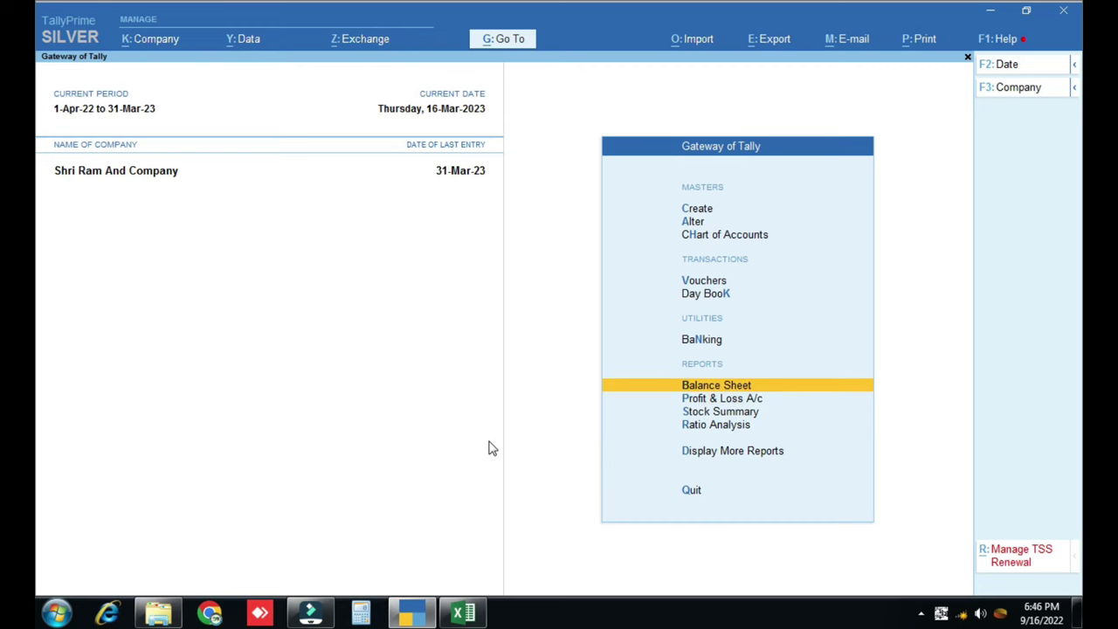
pyautogui.press('Return')
pyautogui.hotkey('alt', 'F5')
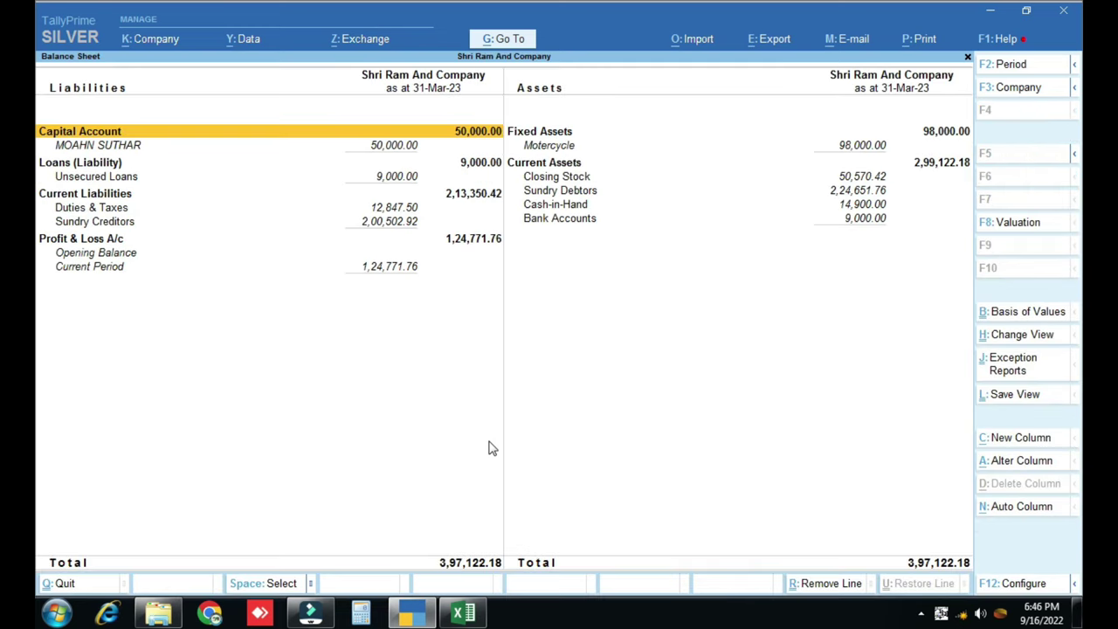
# Set the Balance Sheet's end date to 31-8 and highlight the Sundry Debtors line
pyautogui.press('F2')
pyautogui.press('Return')
pyautogui.write('31-8')
pyautogui.press('Return')
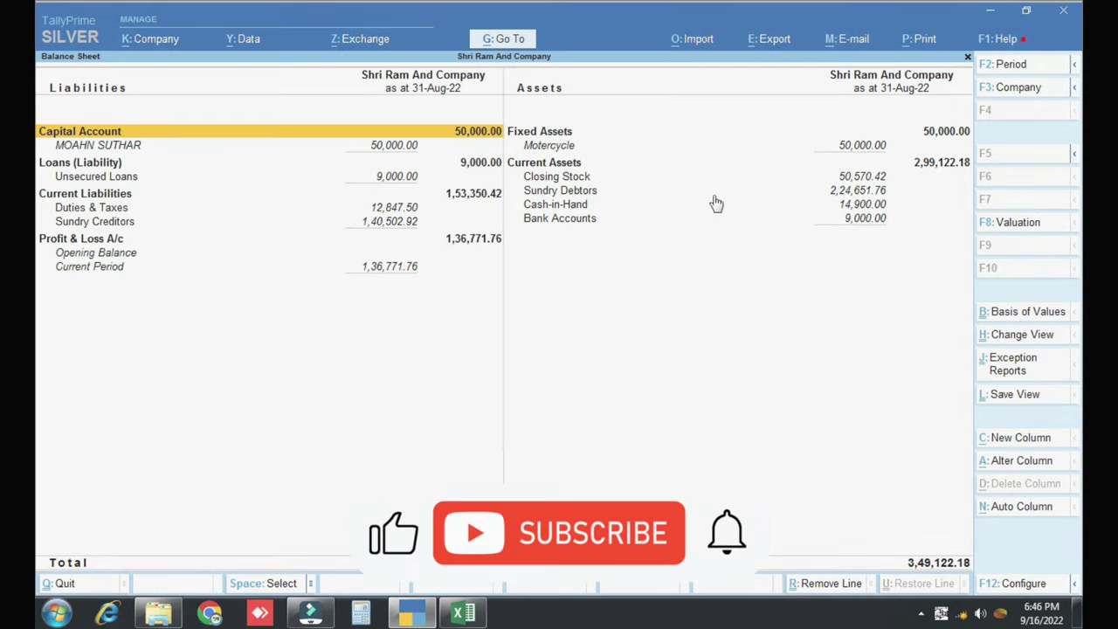
pyautogui.click(811, 194)
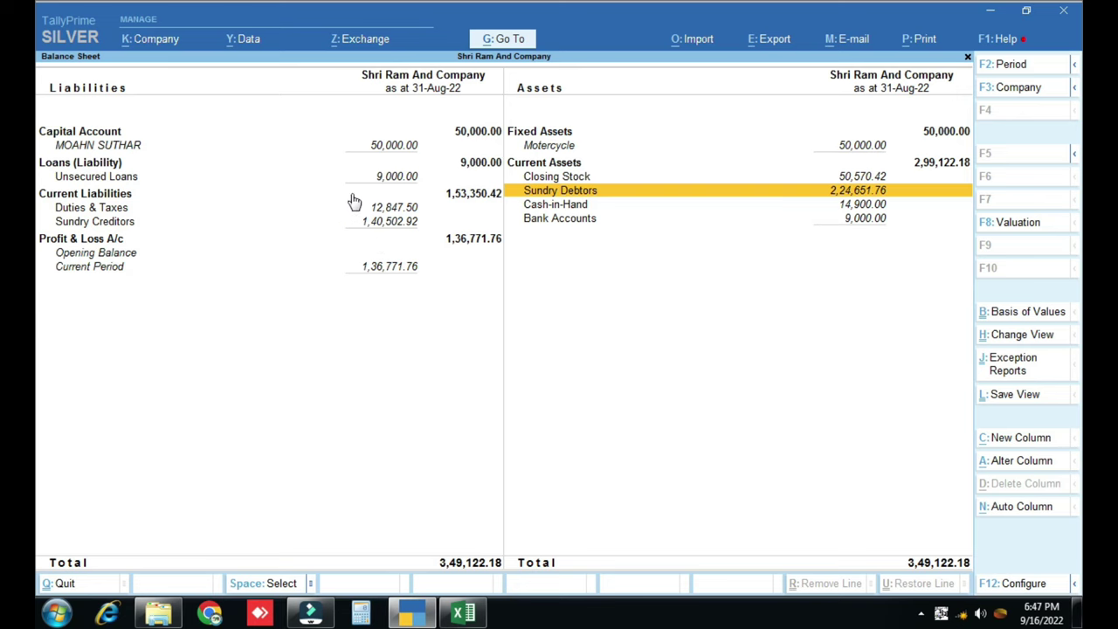
# Switch to Excel and review the TRADING AC, P&L and balance sheet worksheets against TallyPrime's Balance Sheet
pyautogui.click(462, 613)
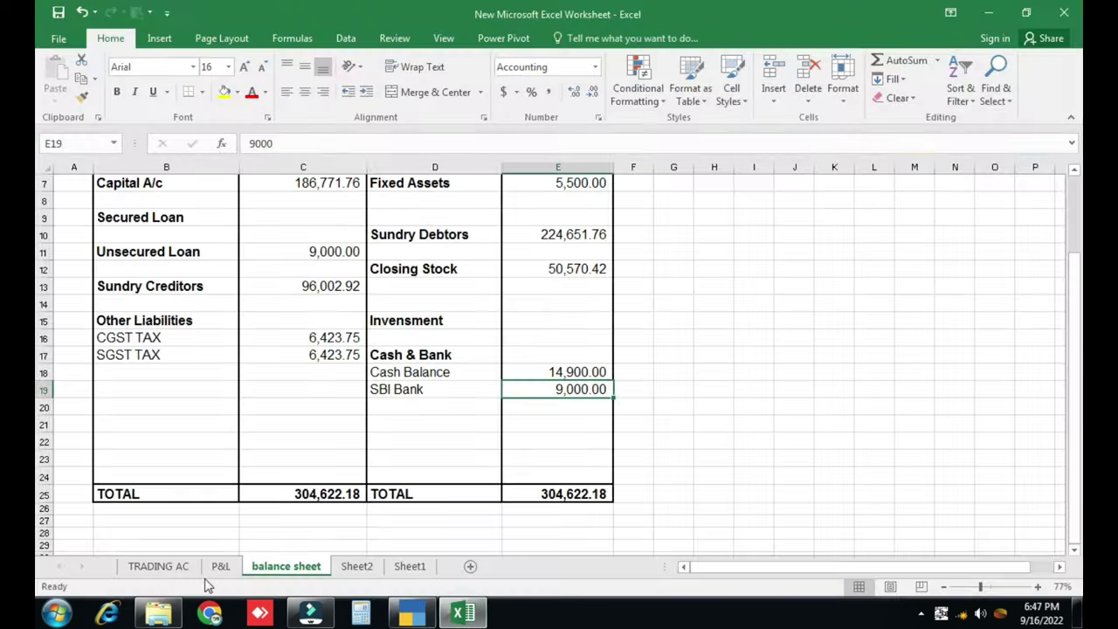
pyautogui.click(158, 566)
pyautogui.click(220, 565)
pyautogui.click(284, 569)
pyautogui.scroll(2, 454, 404)
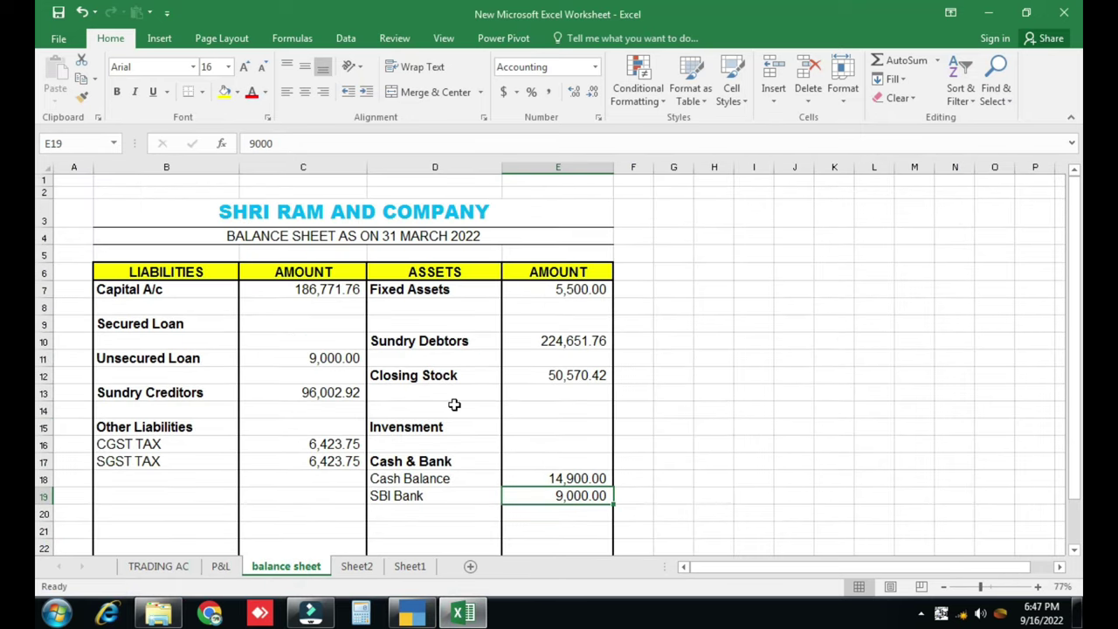
pyautogui.click(463, 613)
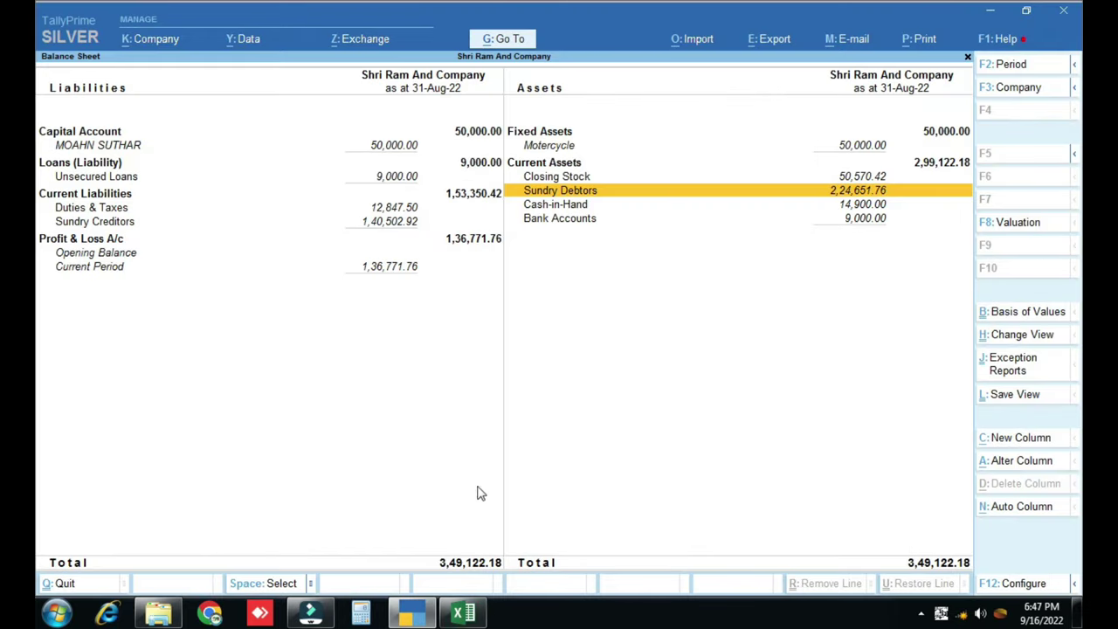
pyautogui.click(462, 613)
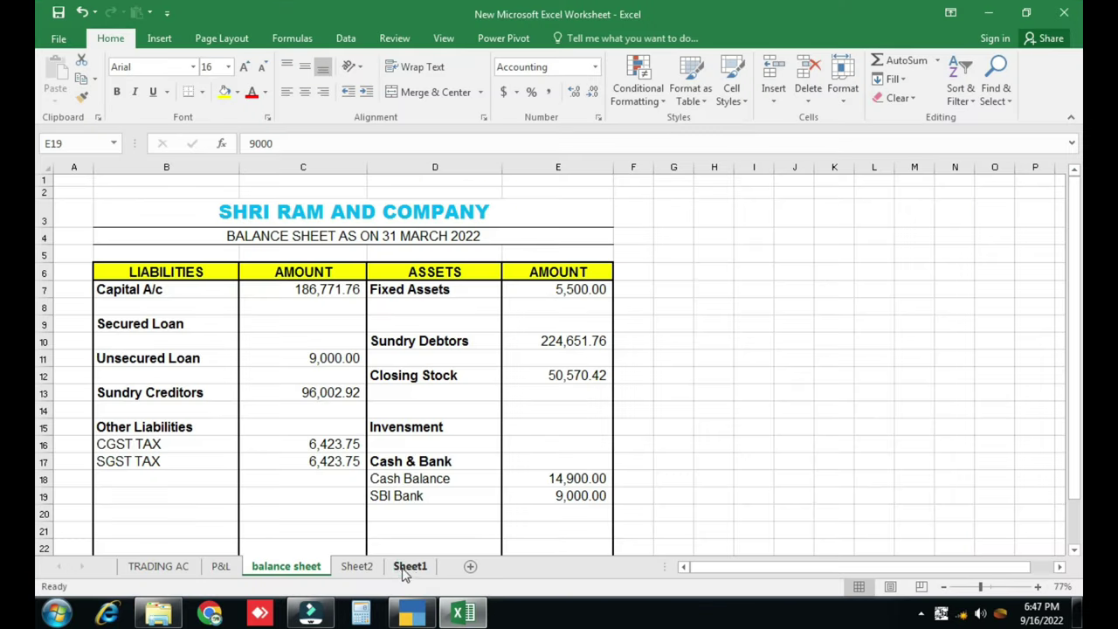
# Return to Sheet1 and examine the Provisional, Estimated and Projected rows against the NEW and RENEW columns and the full-year period in E7
pyautogui.click(408, 566)
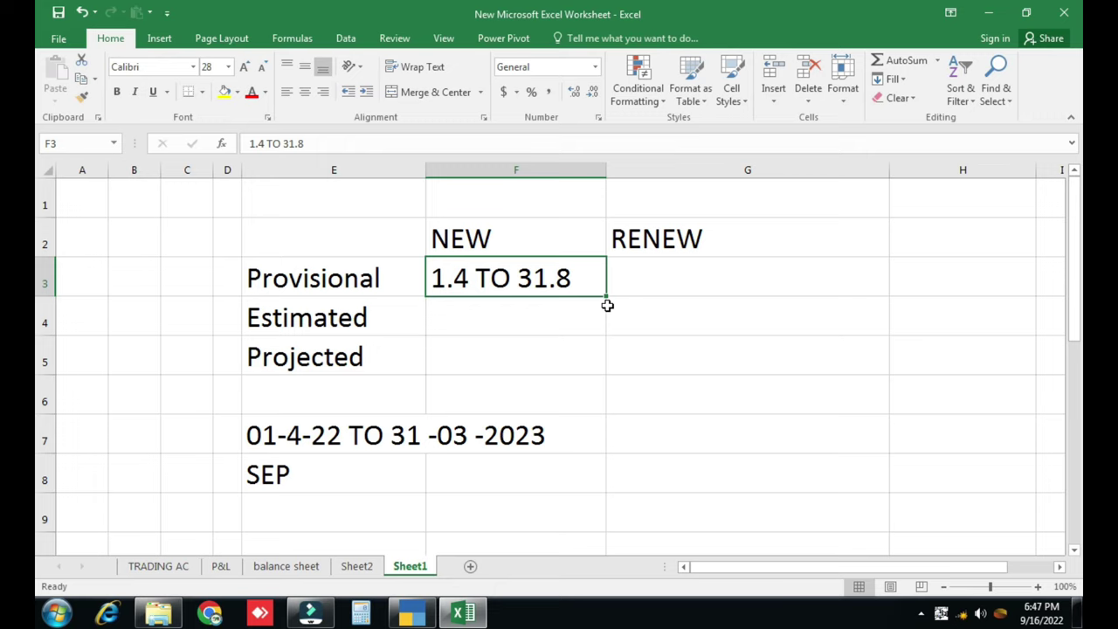
pyautogui.press('Left')
pyautogui.press('Right')
pyautogui.press('Left')
pyautogui.press('Right')
pyautogui.press('Right')
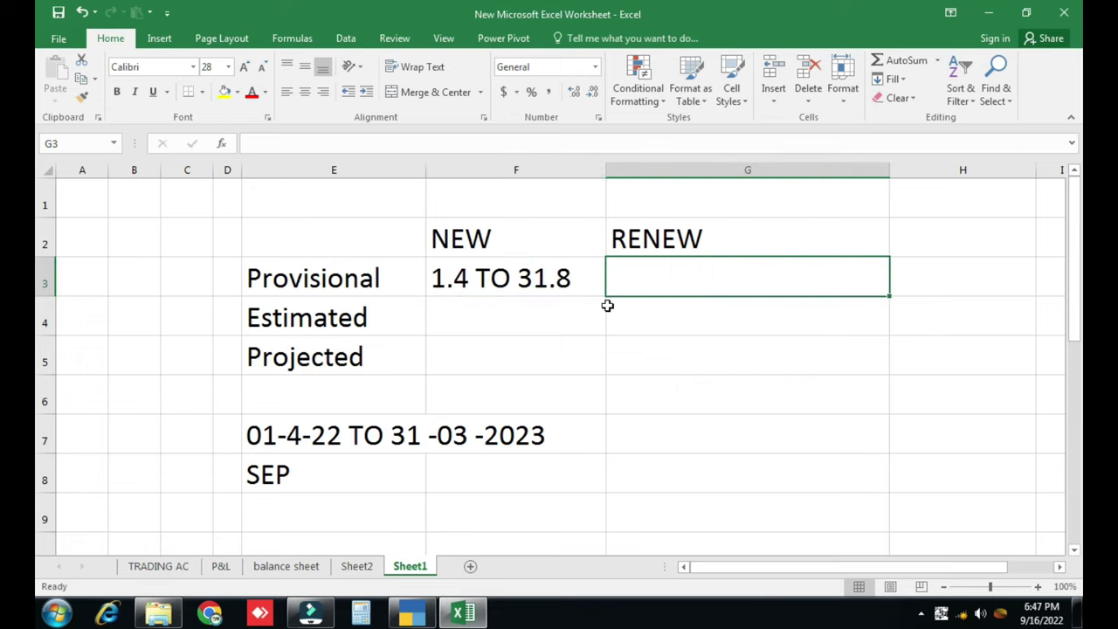
pyautogui.press('Down')
pyautogui.press('Left')
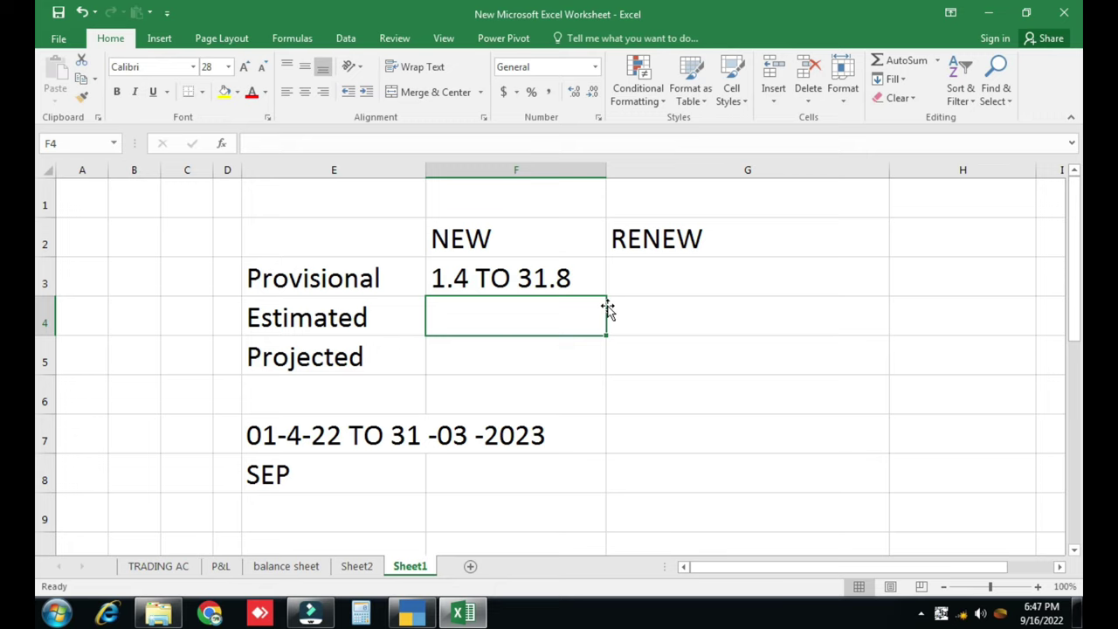
pyautogui.press('Down')
pyautogui.press('Down')
pyautogui.press('Down')
pyautogui.press('Down')
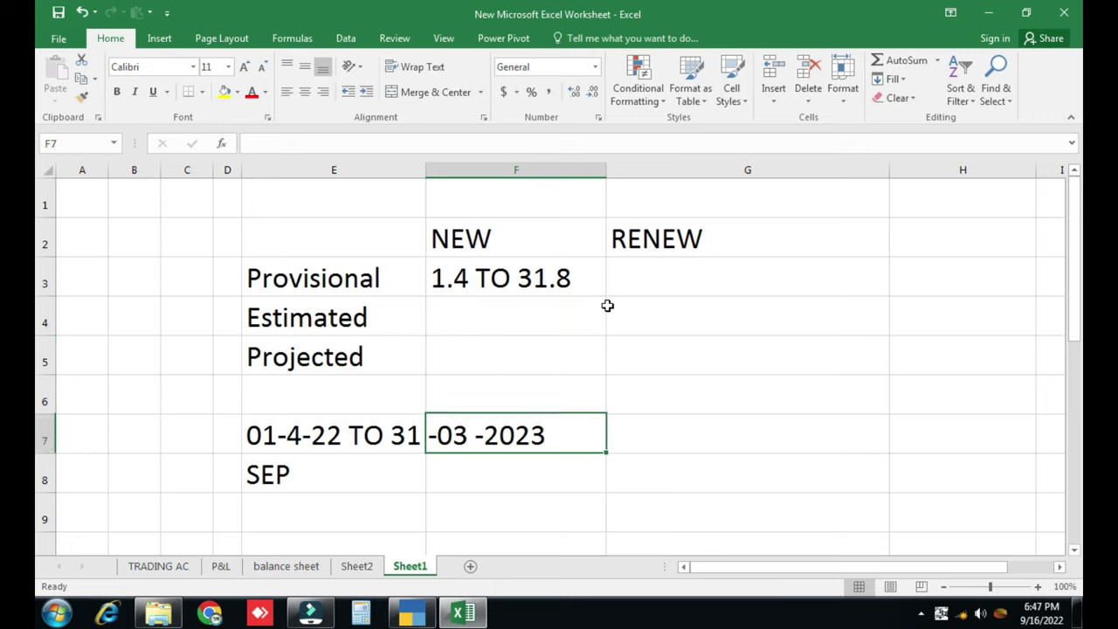
pyautogui.press('Up')
pyautogui.press('Up')
pyautogui.press('Up')
pyautogui.press('Up')
pyautogui.press('Up')
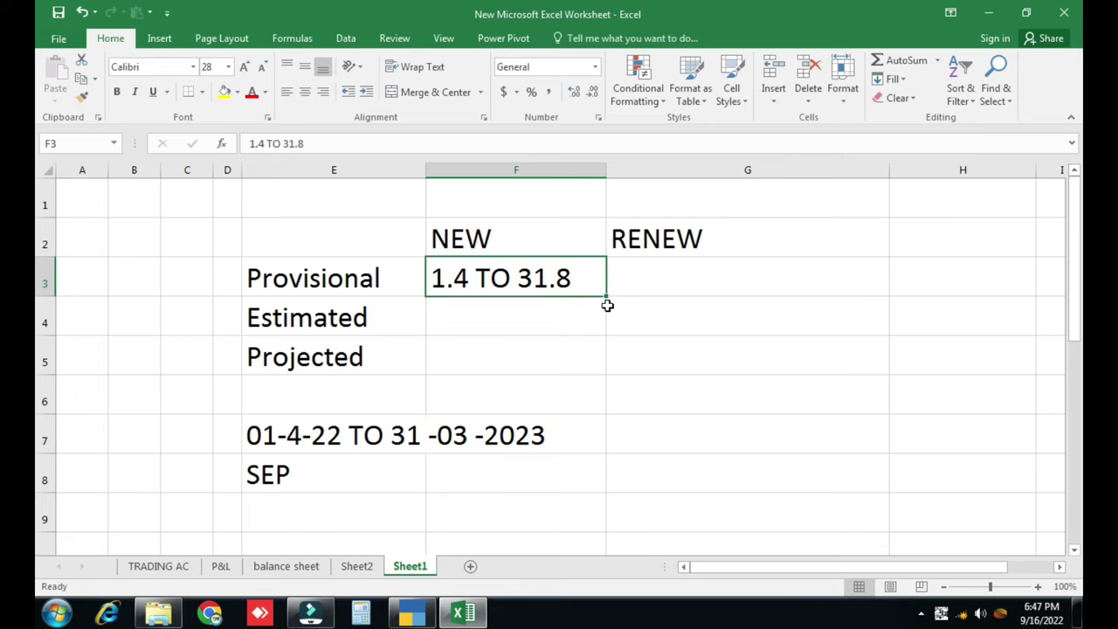
pyautogui.press('Down')
pyautogui.press('Down')
pyautogui.press('Down')
pyautogui.press('Down')
pyautogui.press('Down')
pyautogui.press('Up')
pyautogui.press('Left')
pyautogui.press('Up')
pyautogui.press('Down')
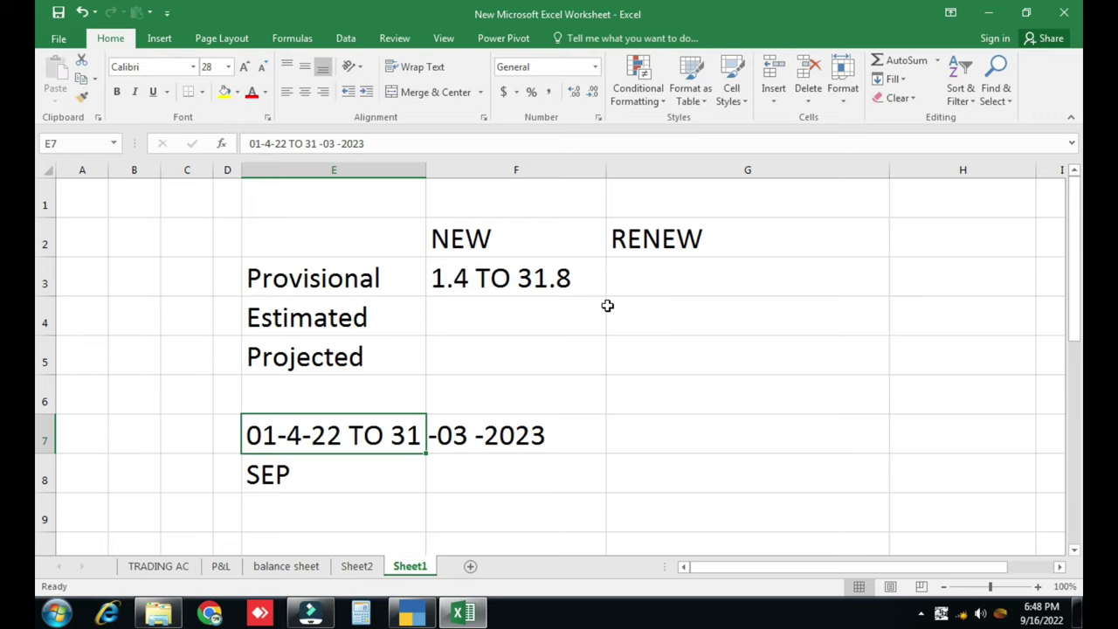
pyautogui.press('Up')
pyautogui.press('Up')
pyautogui.press('Up')
pyautogui.press('Up')
pyautogui.press('Up')
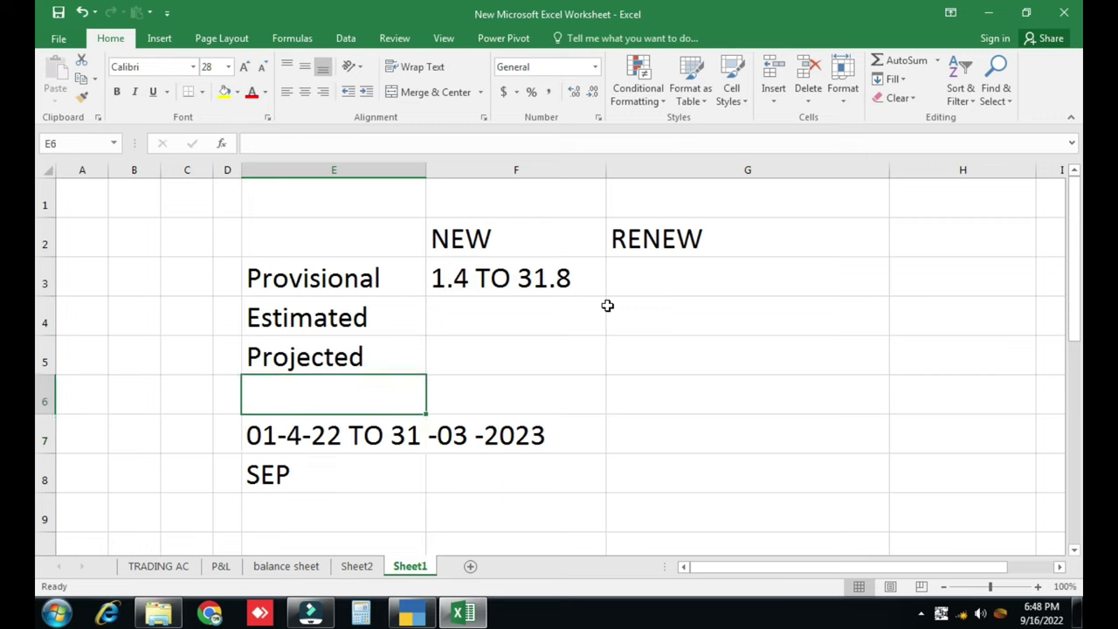
pyautogui.press('Down')
pyautogui.press('Right')
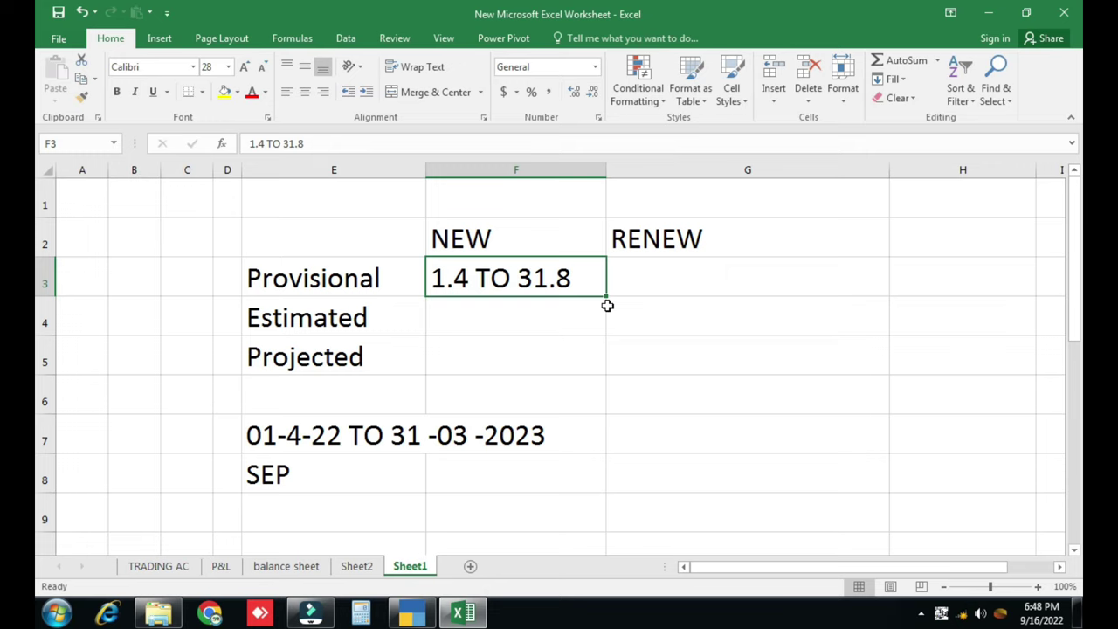
pyautogui.press('Down')
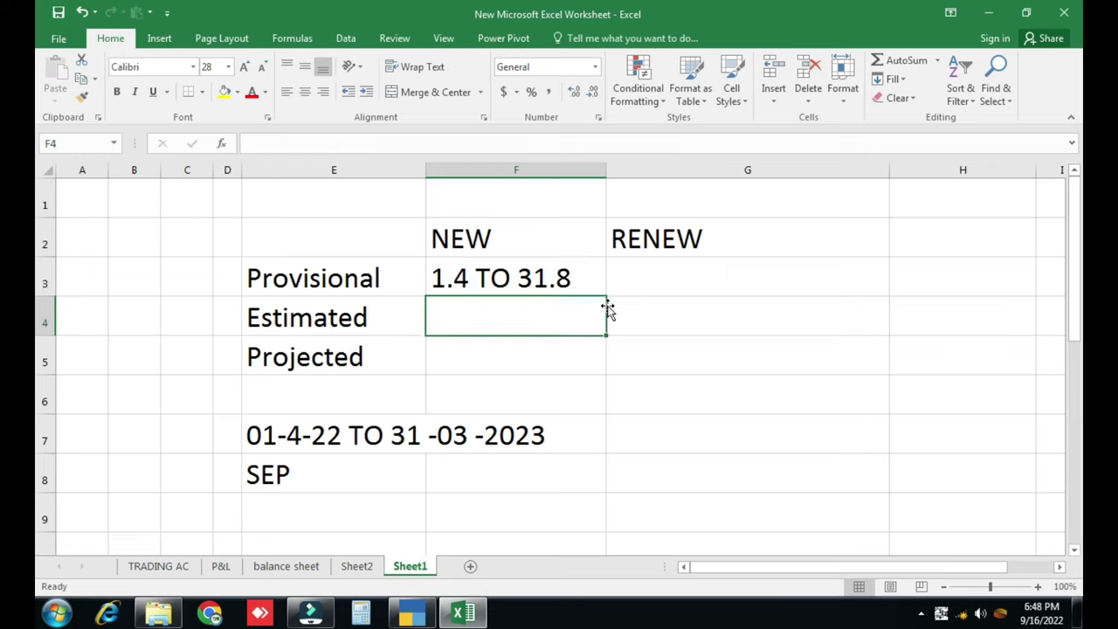
pyautogui.press('Left')
pyautogui.press('Right')
pyautogui.click(327, 313)
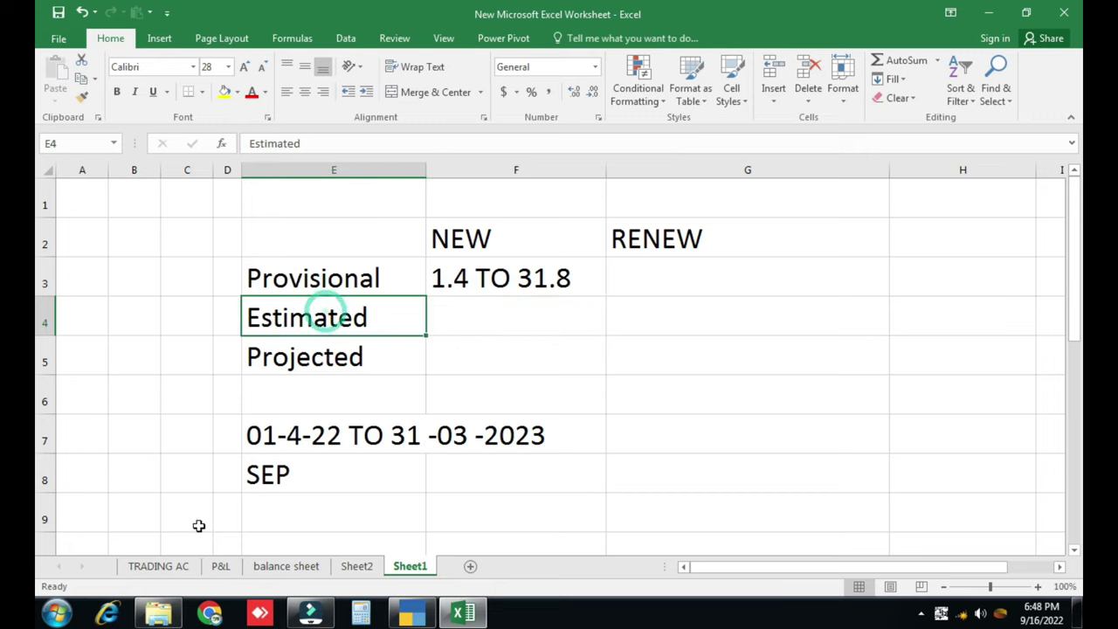
# Review the TRADING AC sheet's heading and the balance sheet worksheet, checking them once more against TallyPrime's Balance Sheet
pyautogui.click(159, 566)
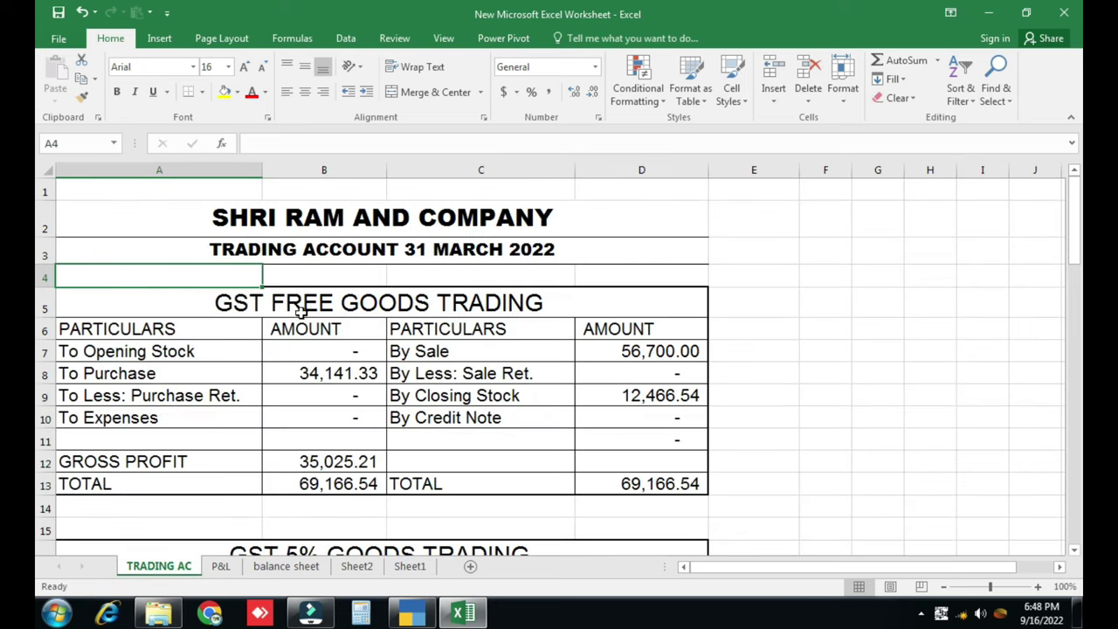
pyautogui.click(218, 566)
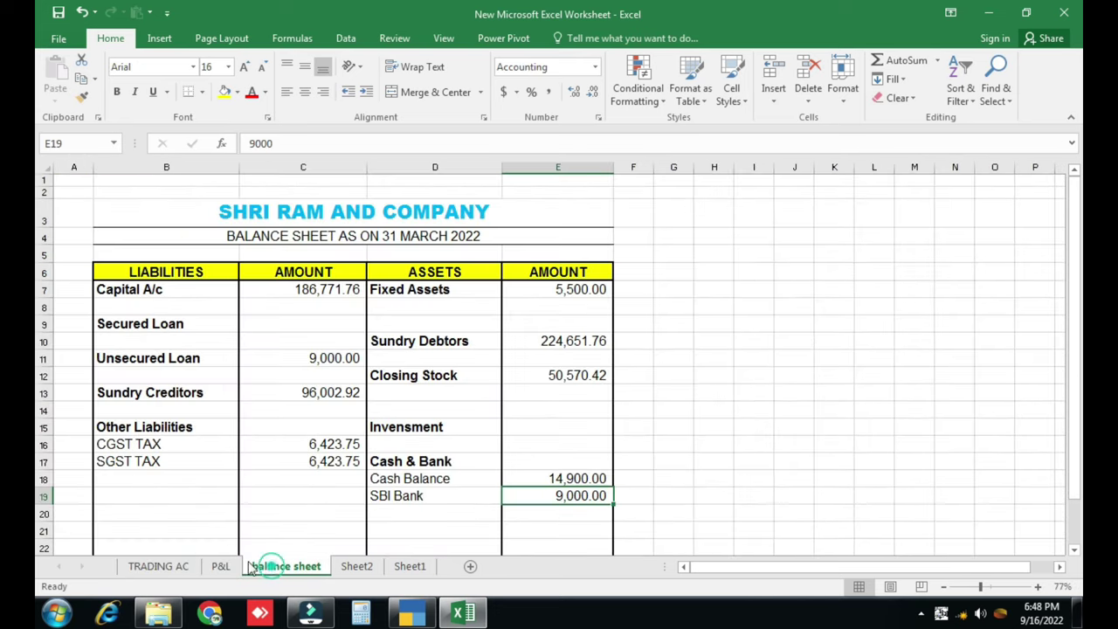
pyautogui.click(186, 566)
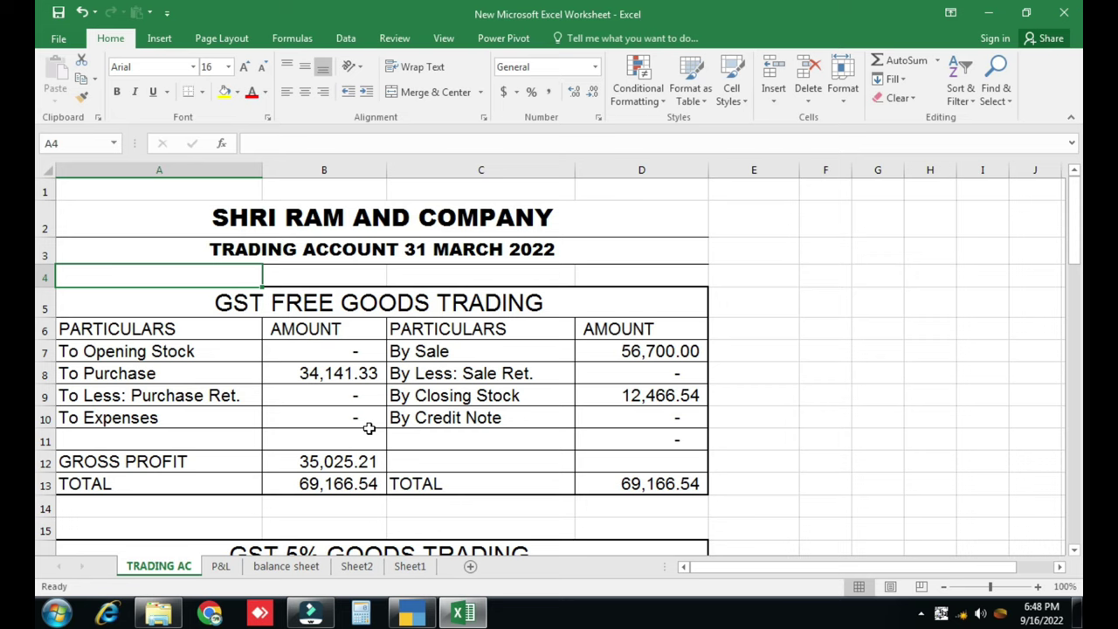
pyautogui.click(404, 249)
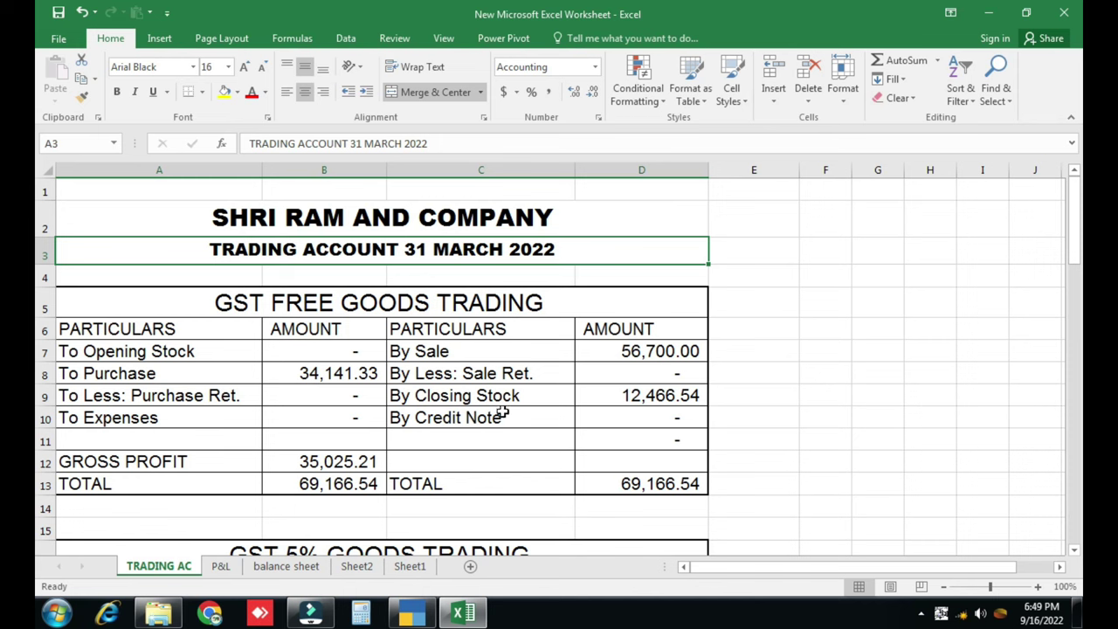
pyautogui.click(468, 615)
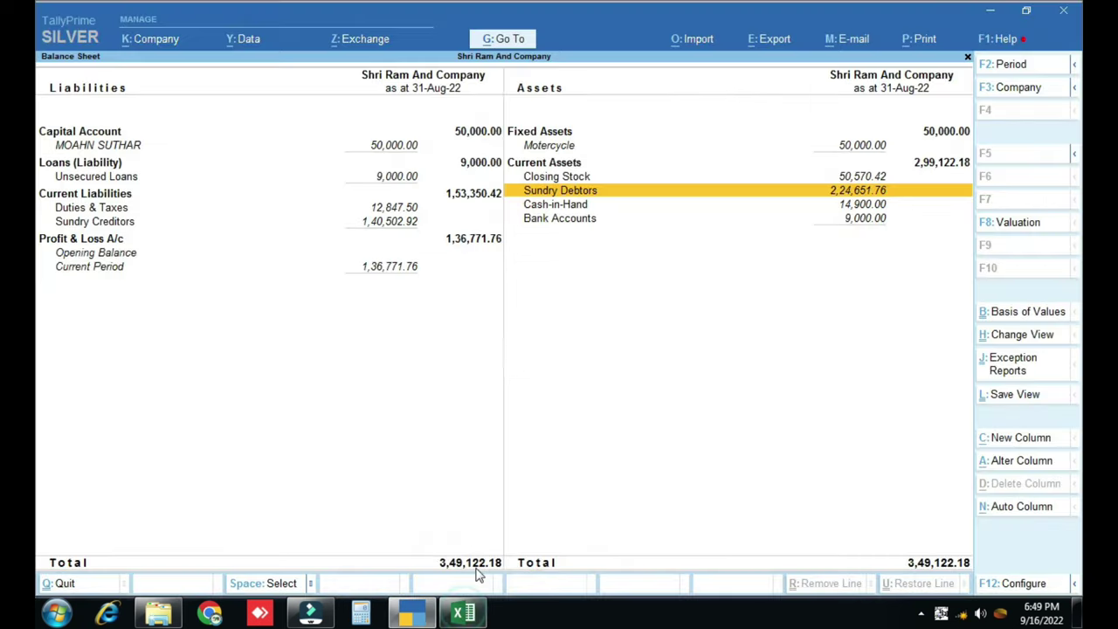
pyautogui.click(463, 614)
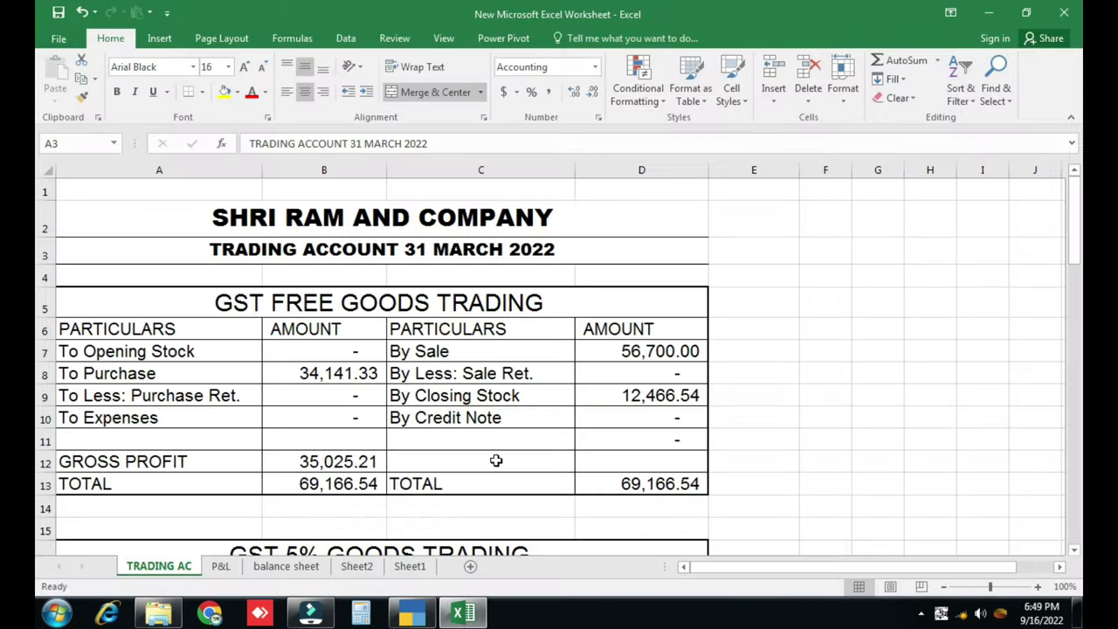
# Review the provisional period in F3 of Sheet1, then switch to TallyPrime and examine the detailed Profit & Loss A/c and its period
pyautogui.click(416, 567)
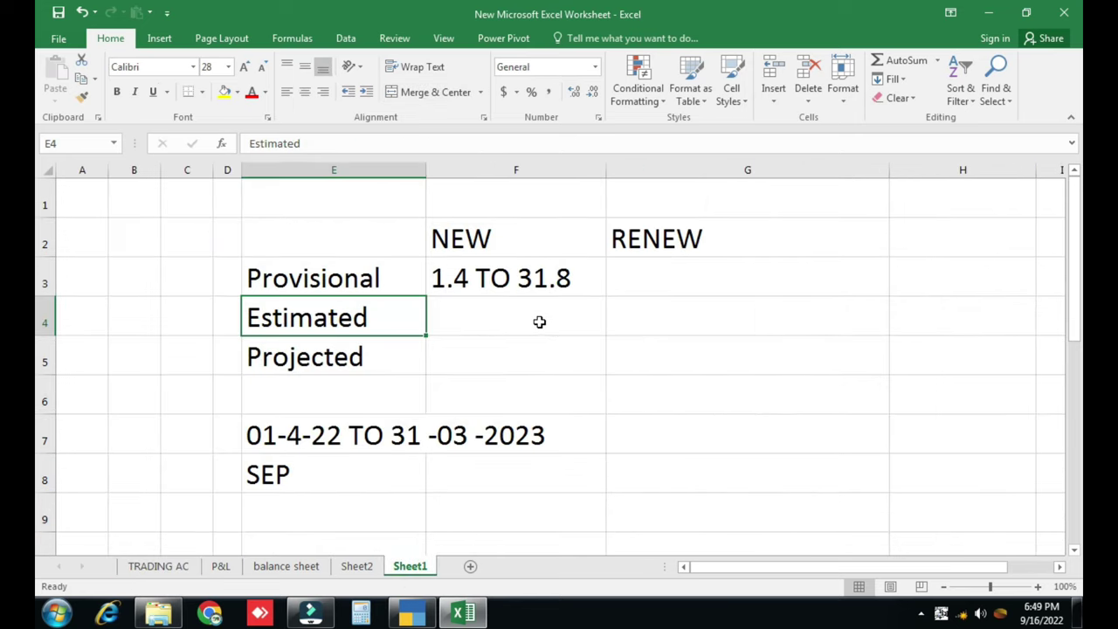
pyautogui.click(535, 280)
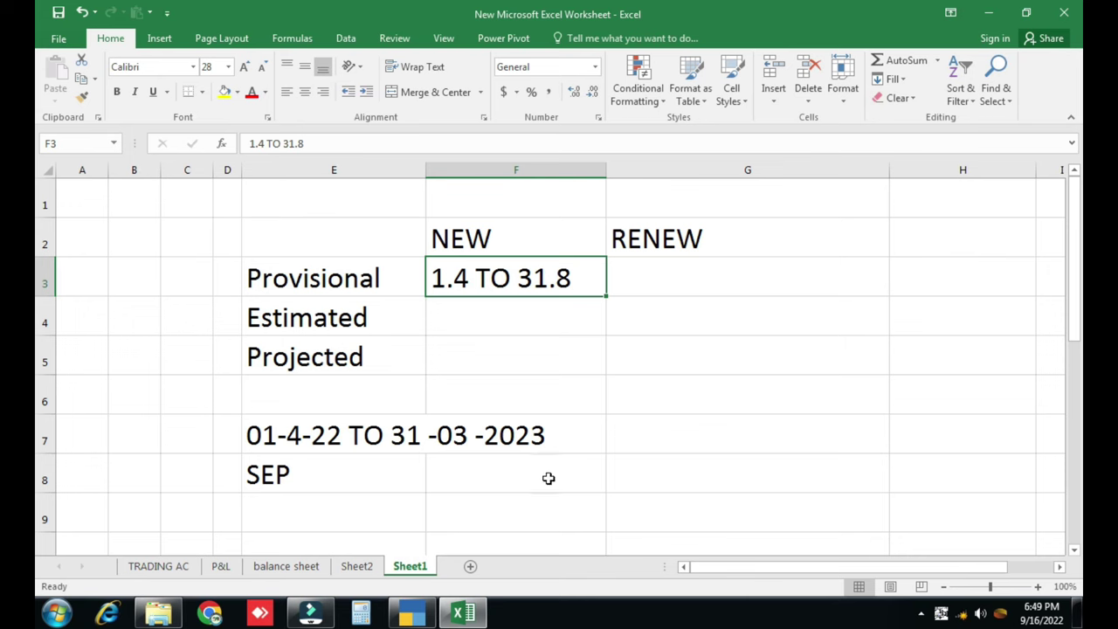
pyautogui.click(406, 618)
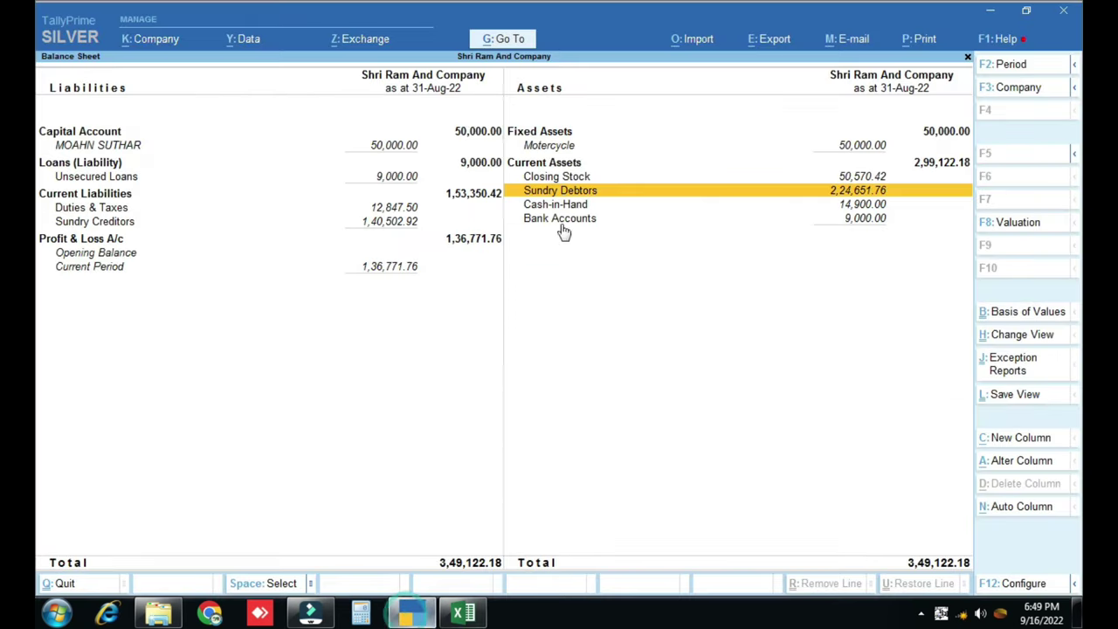
pyautogui.press('Left')
pyautogui.press('Down')
pyautogui.press('Down')
pyautogui.press('Down')
pyautogui.press('Return')
pyautogui.hotkey('alt', 'F5')
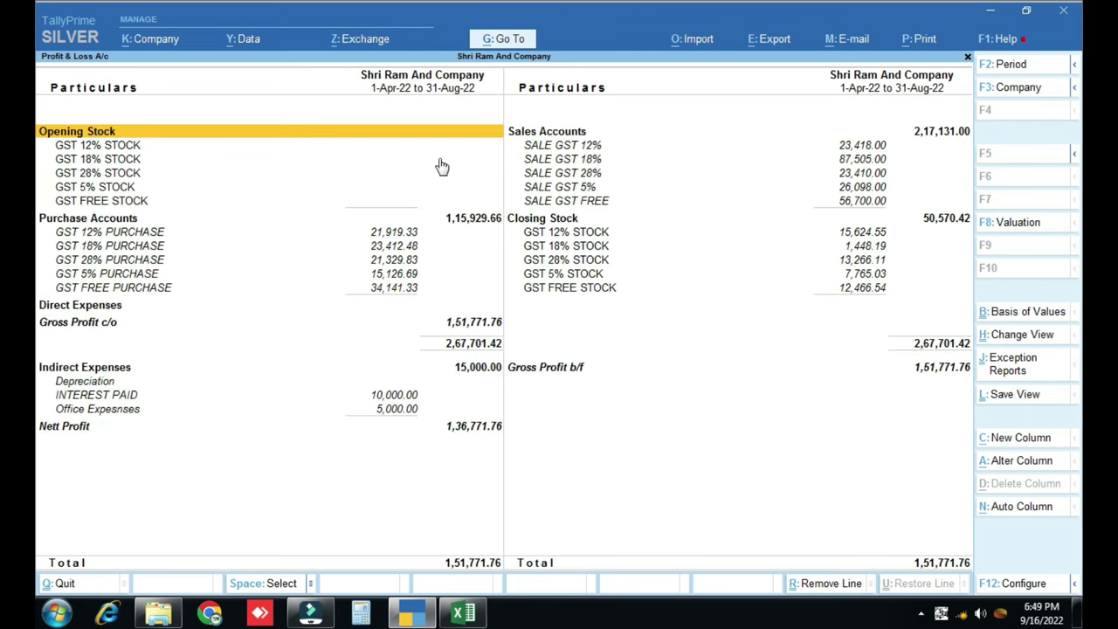
pyautogui.press('alt')
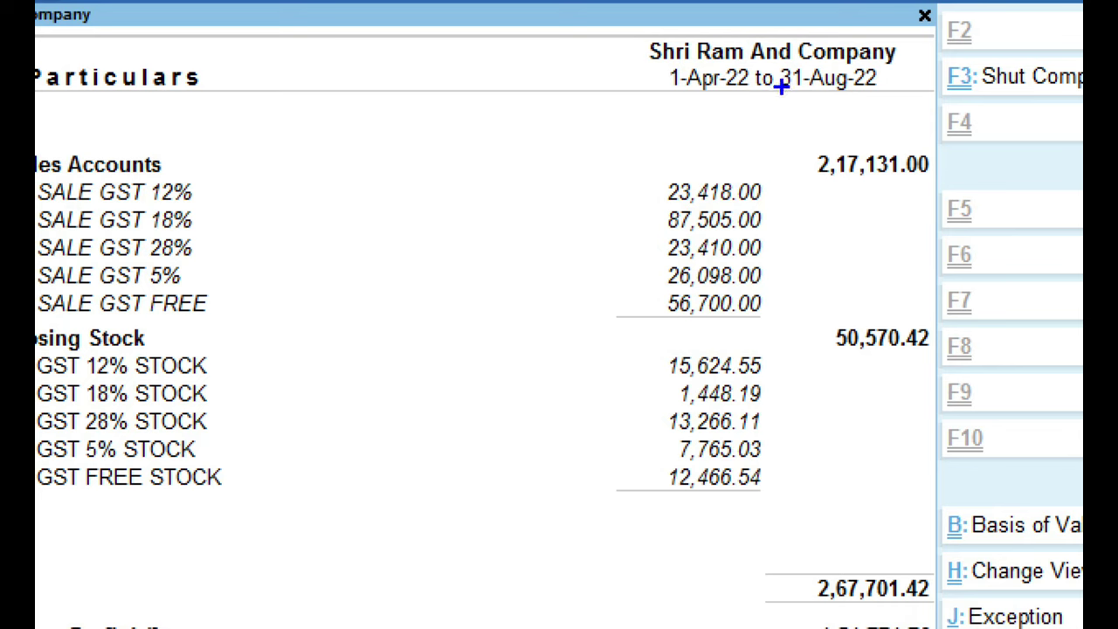
pyautogui.moveTo(789, 119)
pyautogui.mouseDown()
pyautogui.moveTo(823, 177)
pyautogui.moveTo(940, 193)
pyautogui.mouseUp()
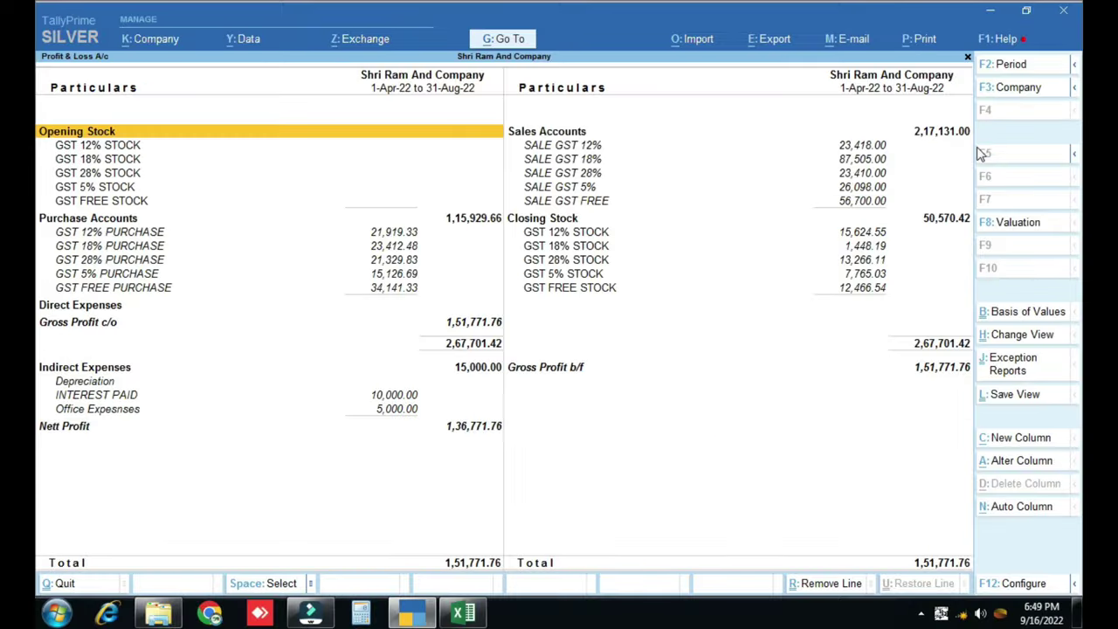
# Work out the average monthly sales in TallyPrime's calculator as 217131/5 and examine the result
pyautogui.hotkey('alt', 'm')
pyautogui.press('Escape')
pyautogui.hotkey('ctrl', 'n')
pyautogui.write('217131')
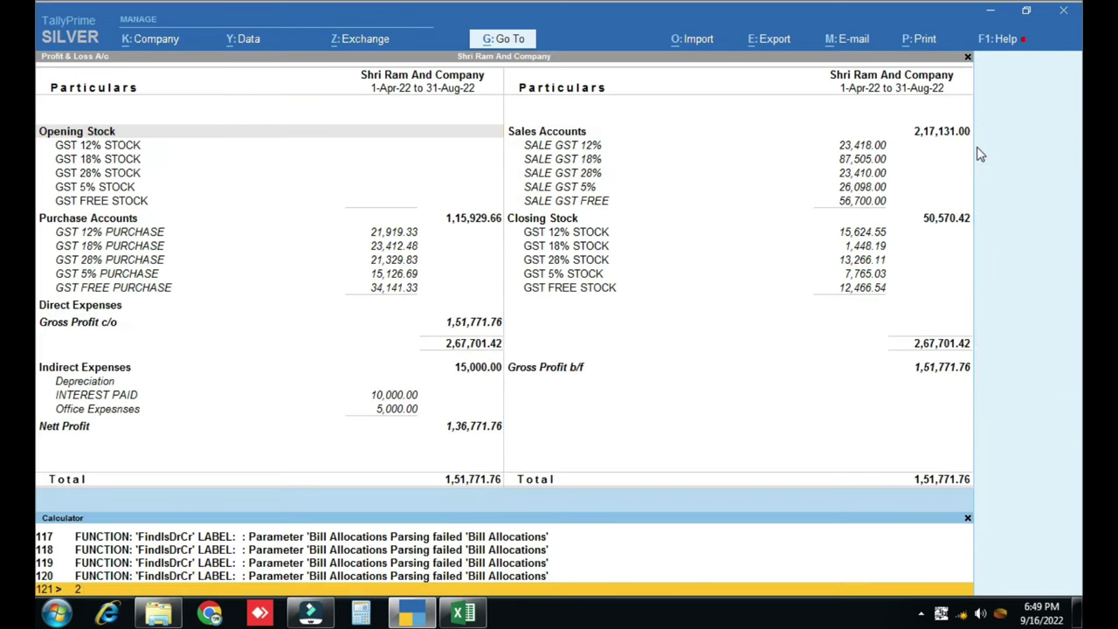
pyautogui.write('/5')
pyautogui.press('Return')
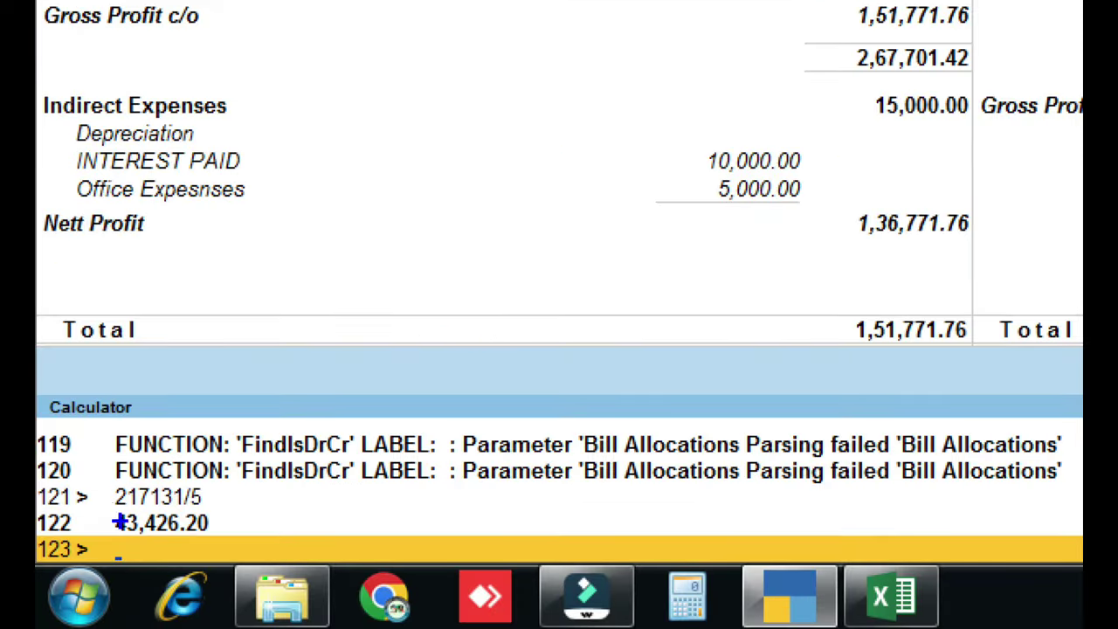
pyautogui.moveTo(92, 496)
pyautogui.mouseDown()
pyautogui.moveTo(151, 546)
pyautogui.moveTo(234, 554)
pyautogui.mouseUp()
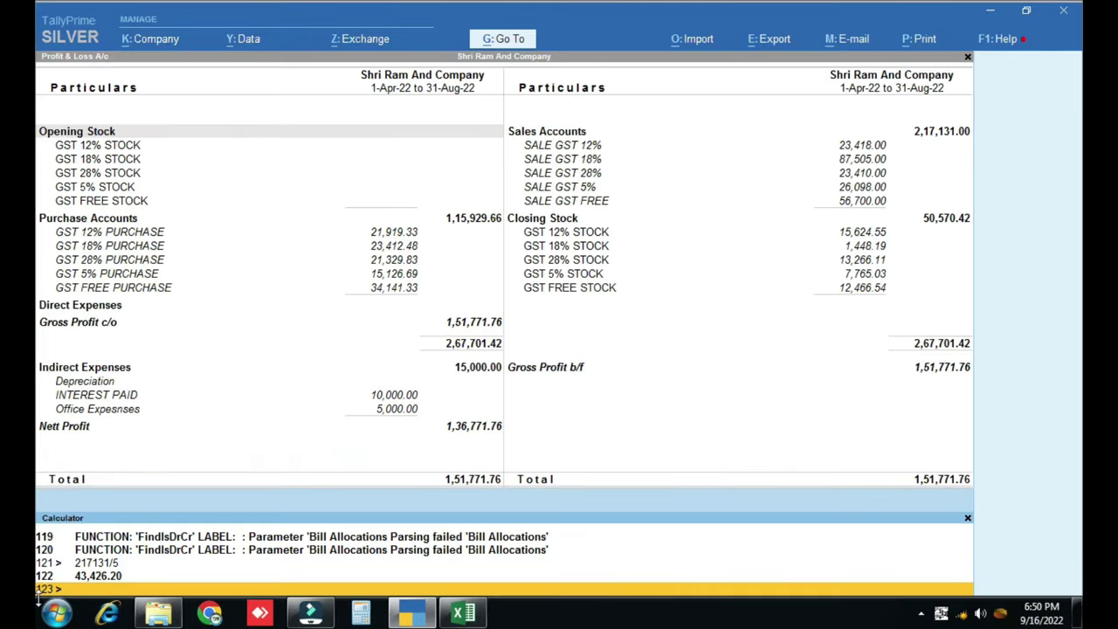
# Switch to Excel and enter 1.4 TO 31.3.23 as the Estimated period for NEW in F4 of Sheet1
pyautogui.click(462, 613)
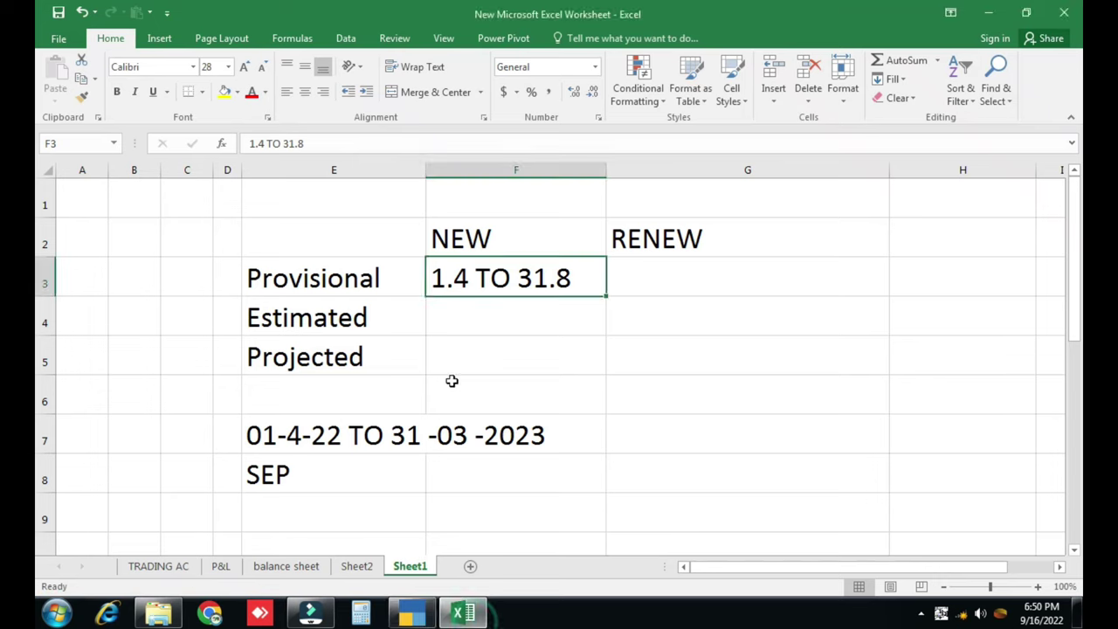
pyautogui.click(443, 318)
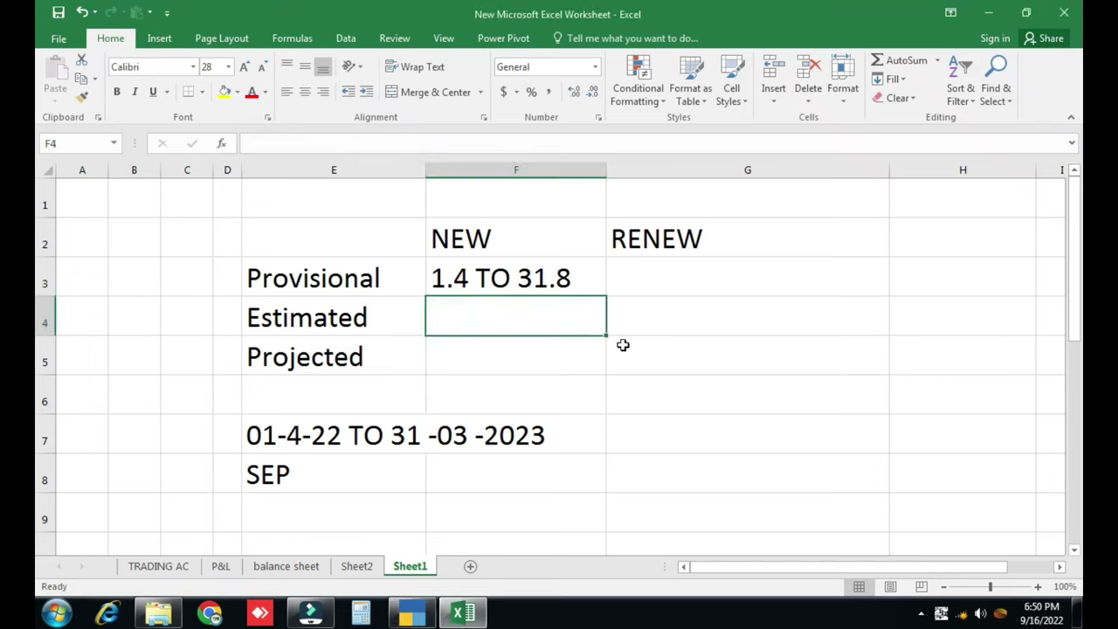
pyautogui.write('1.4')
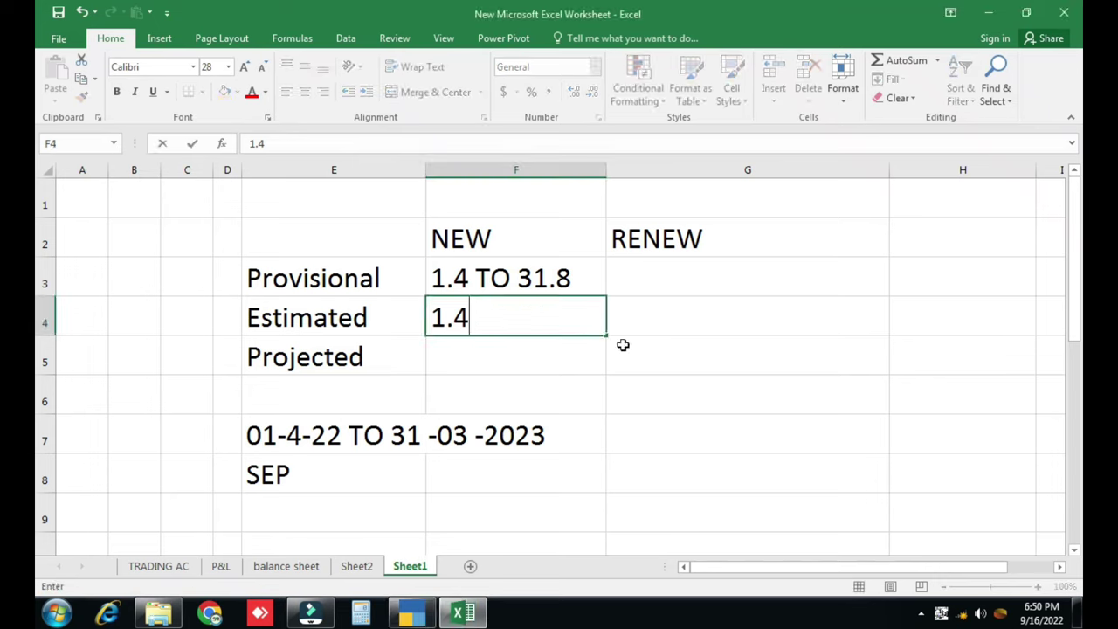
pyautogui.write(' TO ')
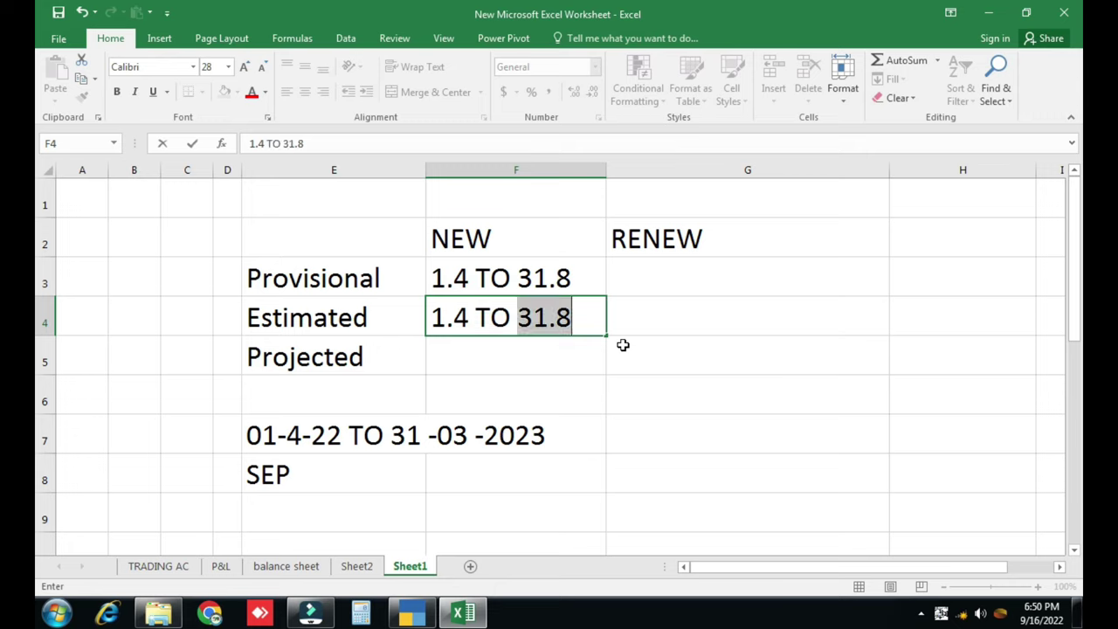
pyautogui.write('31.3.23')
pyautogui.press('Return')
pyautogui.press('Up')
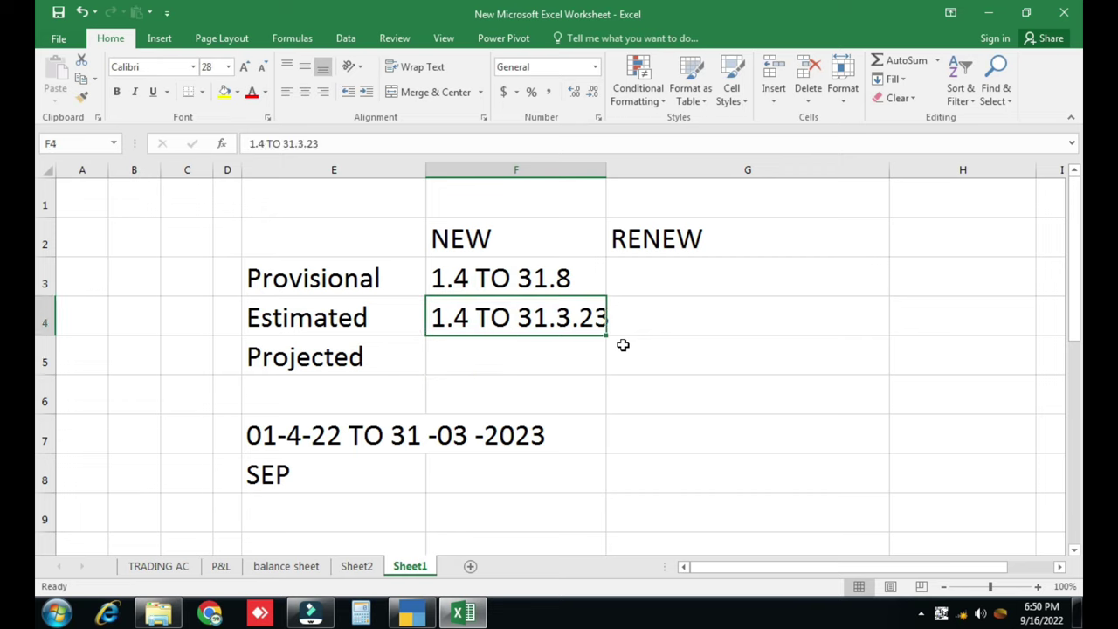
# Add the year .22 to the start date in F4 and widen column F to fit the whole period
pyautogui.press('F2')
pyautogui.press('Left')
pyautogui.press('Left')
pyautogui.press('Left')
pyautogui.press('Left')
pyautogui.press('Left')
pyautogui.press('Left')
pyautogui.press('Left')
pyautogui.press('Left')
pyautogui.press('Left')
pyautogui.press('Left')
pyautogui.press('Left')
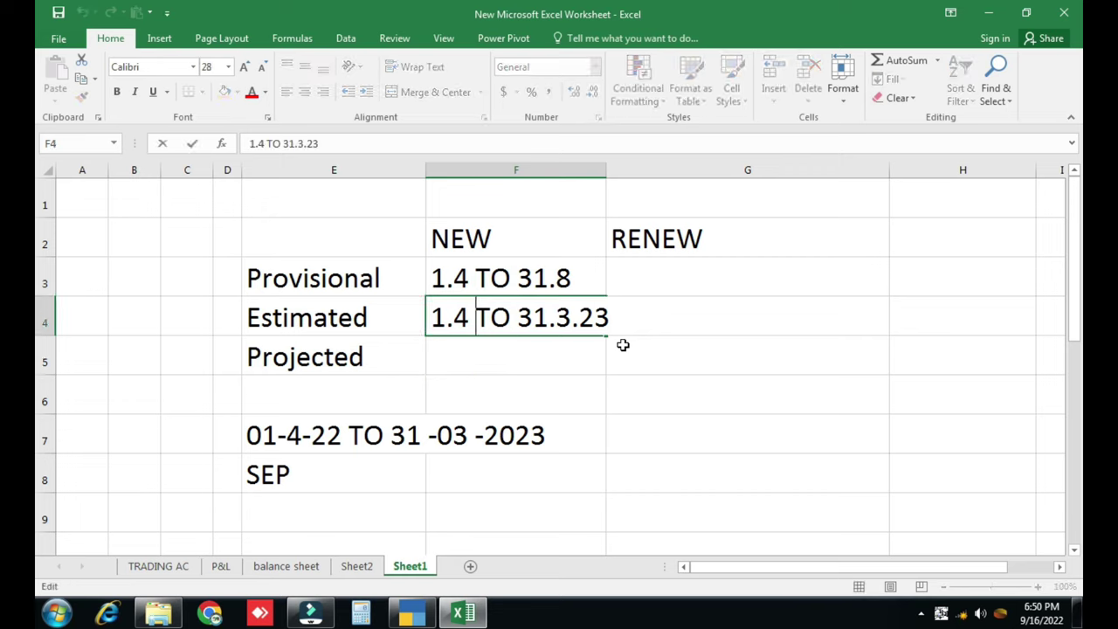
pyautogui.write('.22')
pyautogui.press('Return')
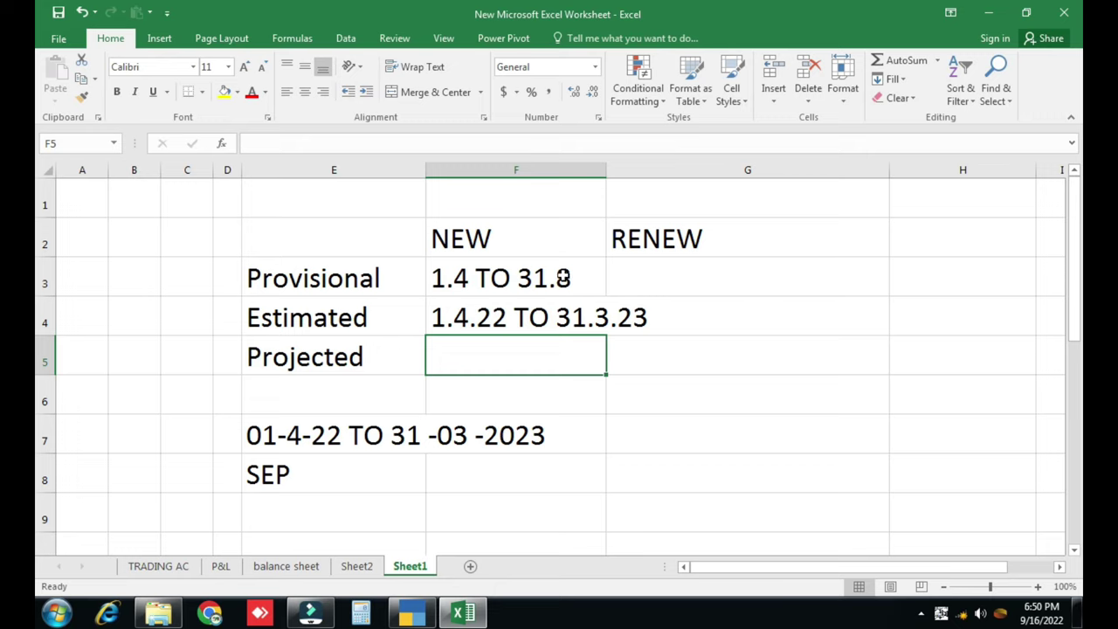
pyautogui.click(546, 319)
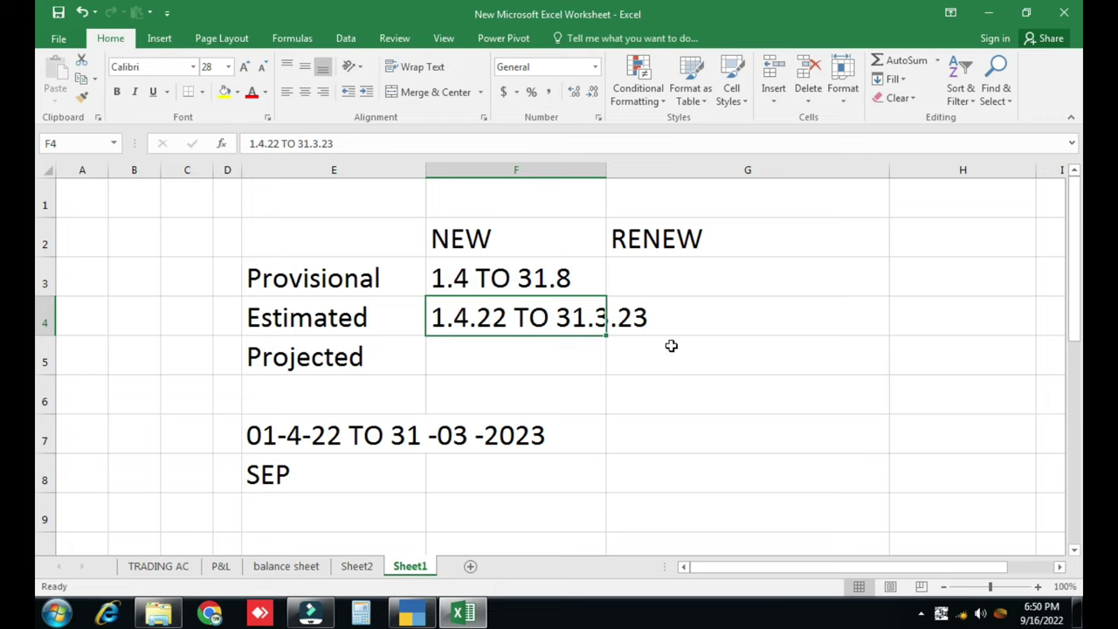
pyautogui.moveTo(607, 171); pyautogui.dragTo(773, 181)
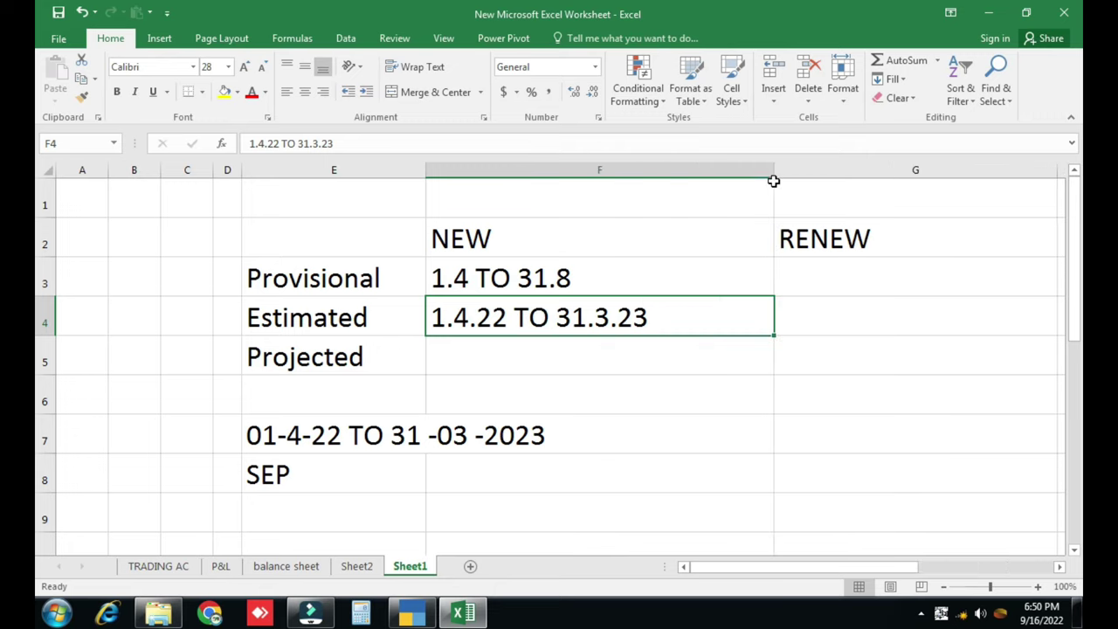
# Copy the Estimated period cell F4 to give the empty Projected cell F5 the same 28-point font
pyautogui.click(594, 357)
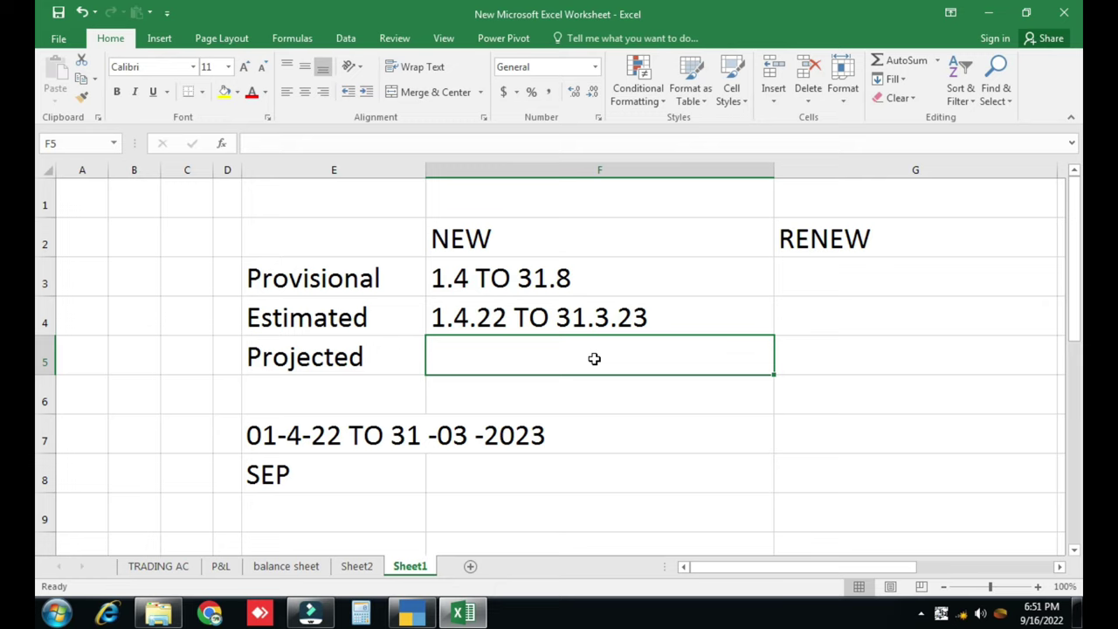
pyautogui.click(351, 315)
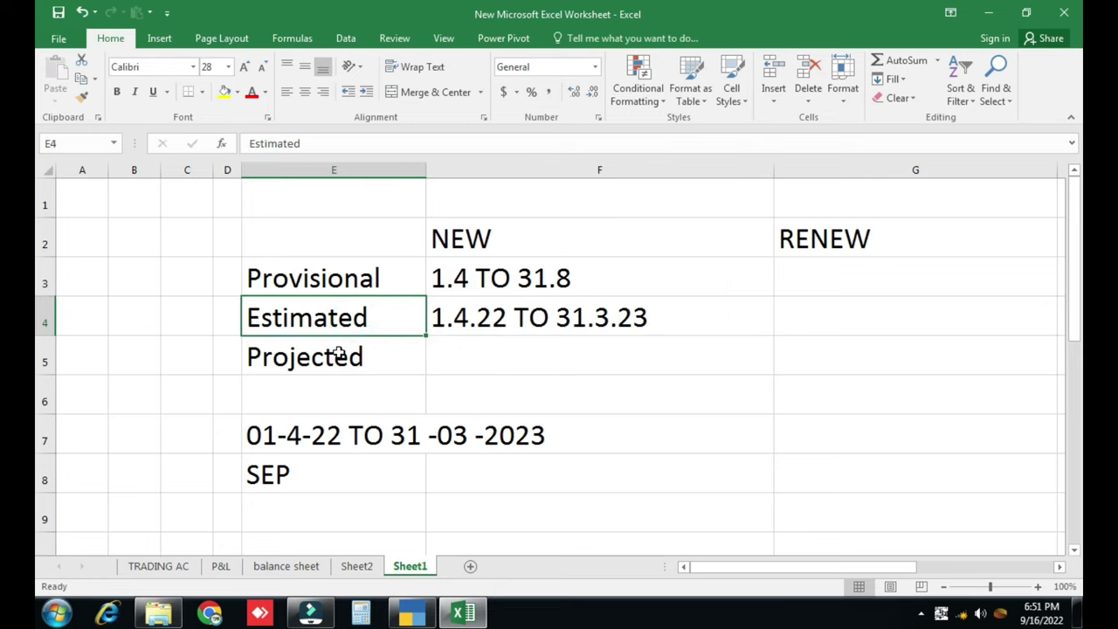
pyautogui.click(339, 354)
pyautogui.click(472, 350)
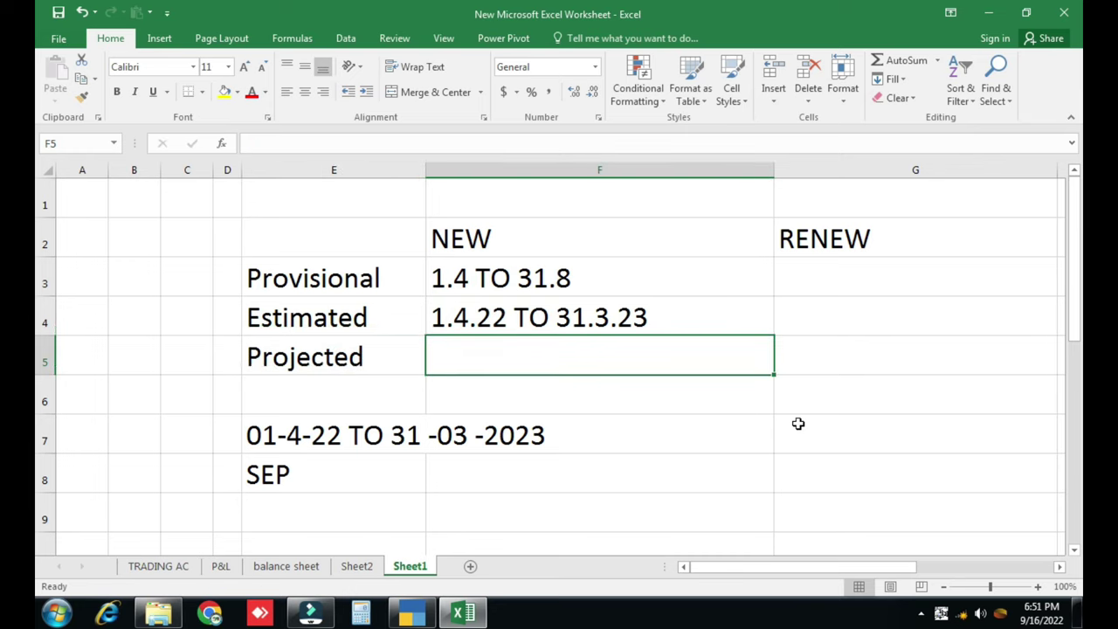
pyautogui.write('1.4')
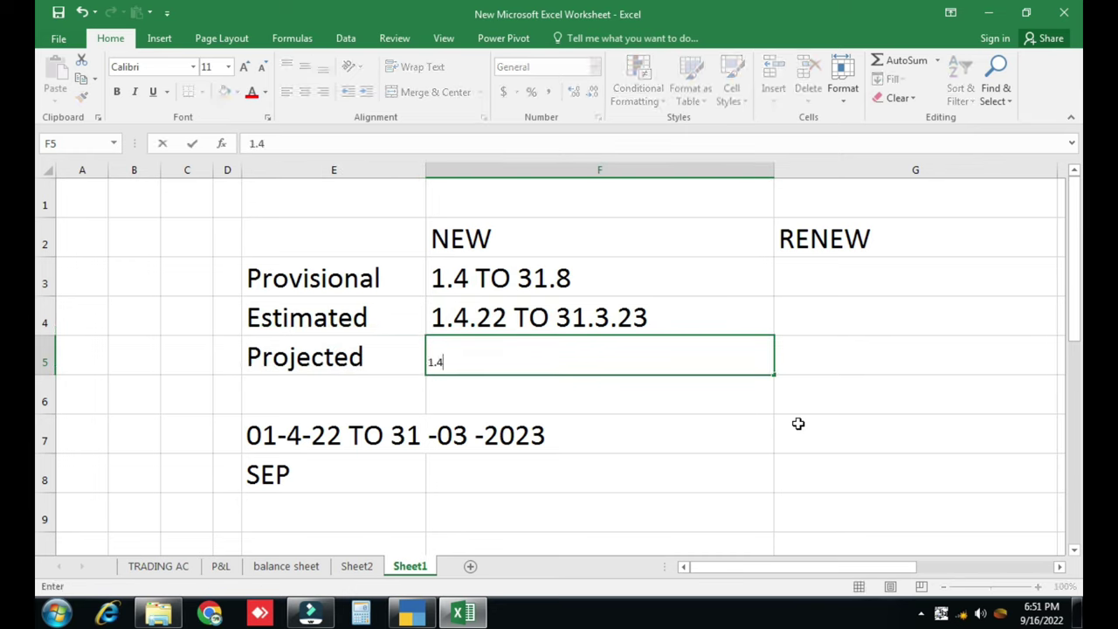
pyautogui.press('Escape')
pyautogui.press('Up')
pyautogui.hotkey('ctrl', 'c')
pyautogui.press('Down')
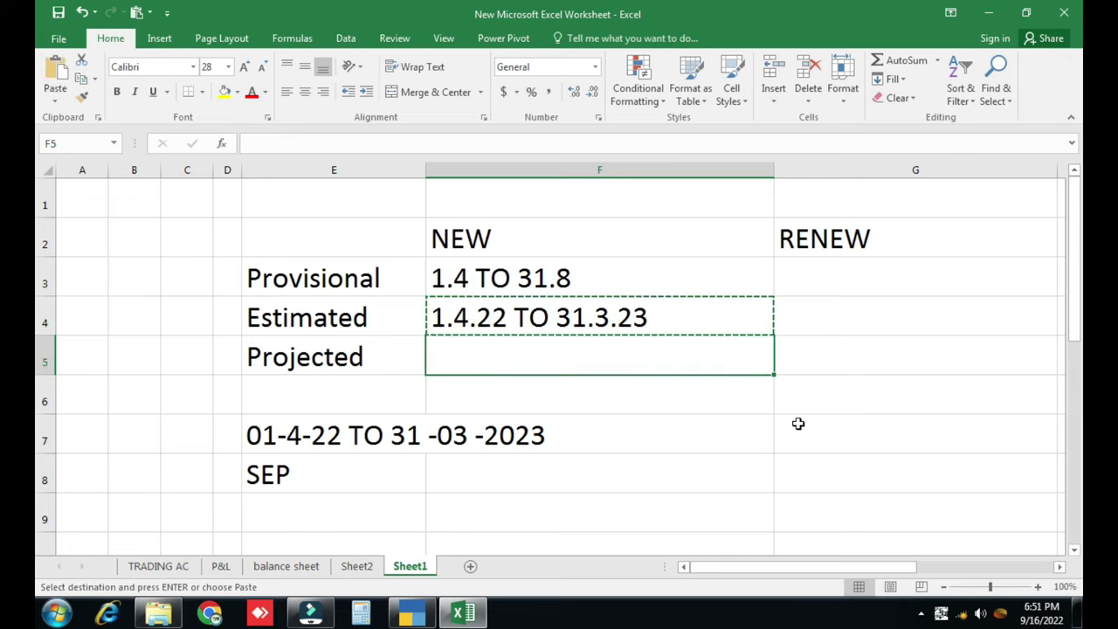
# Enter 1.4.23 TO 31.3.2024 as the Projected period for NEW in F5
pyautogui.write('1.4.223')
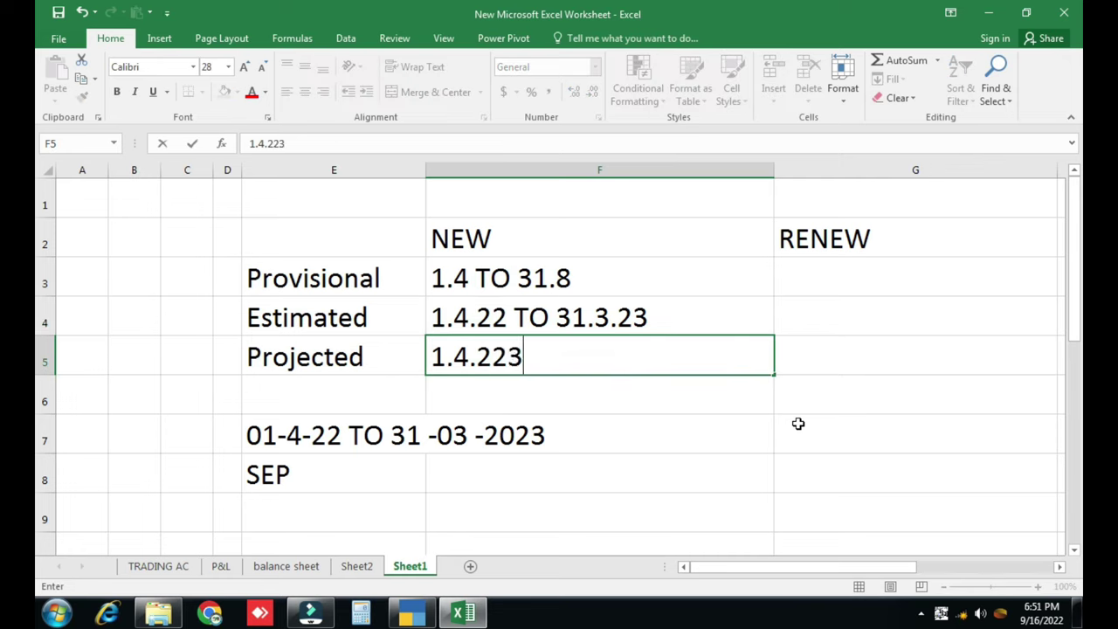
pyautogui.press('BackSpace')
pyautogui.press('BackSpace')
pyautogui.write('3 TO 31.3')
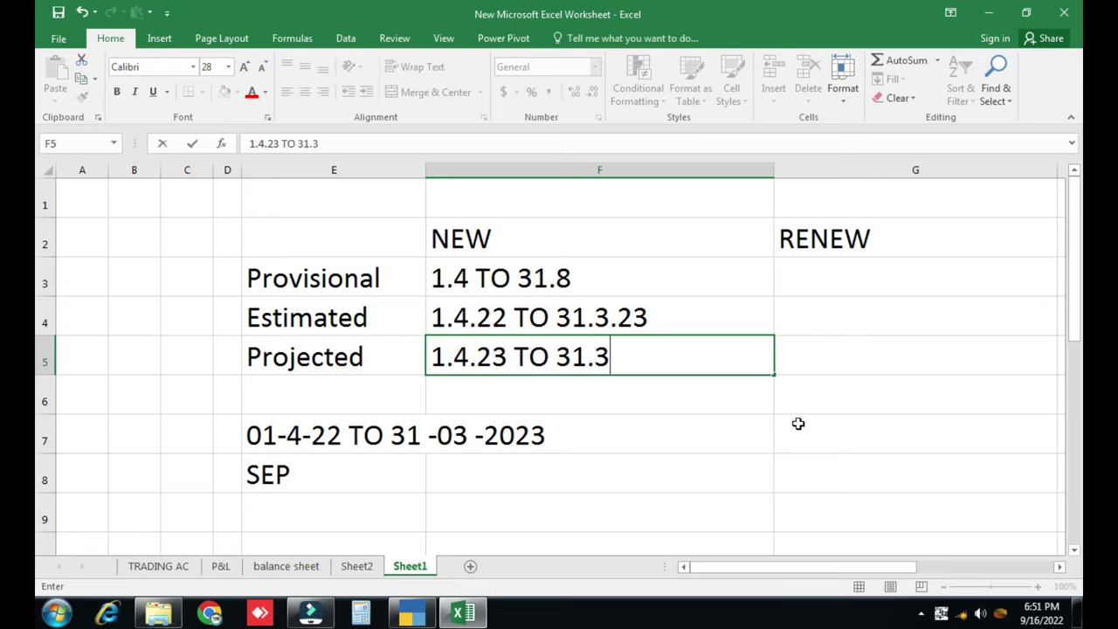
pyautogui.write('.2024')
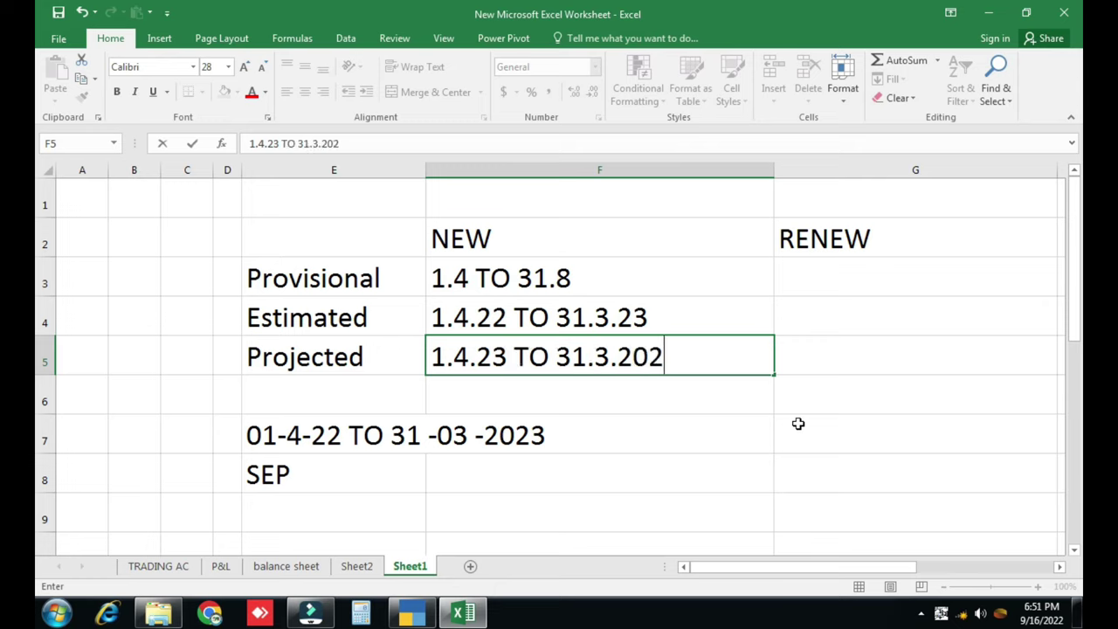
pyautogui.press('Return')
pyautogui.press('Up')
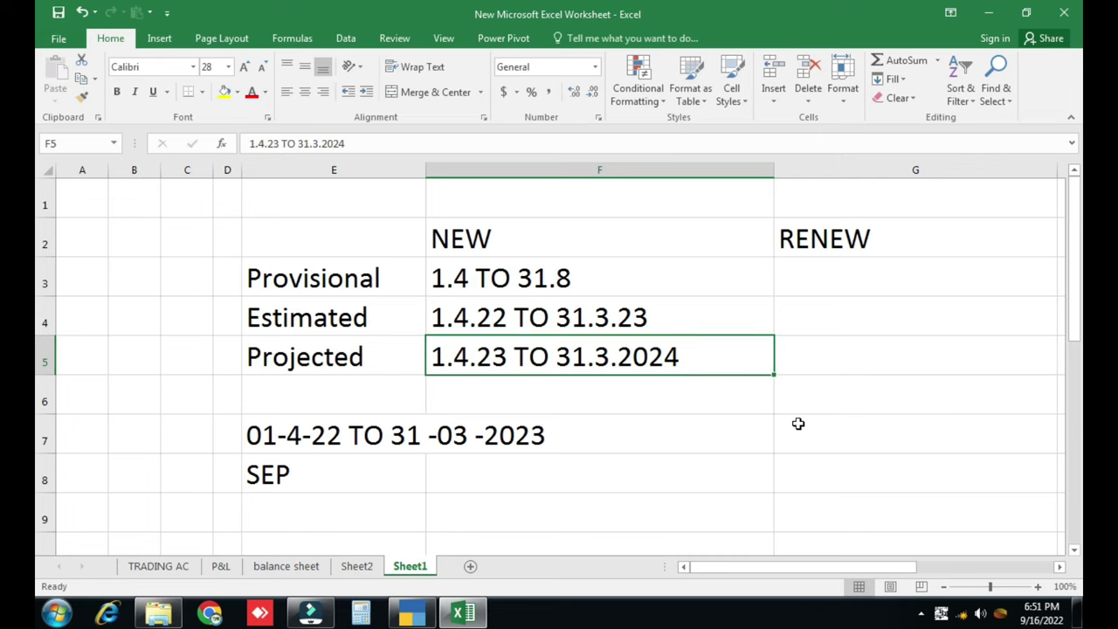
# Review the Projected and Estimated periods in Sheet1 and look through the TRADING AC, P&L and balance sheet worksheets
pyautogui.press('Left')
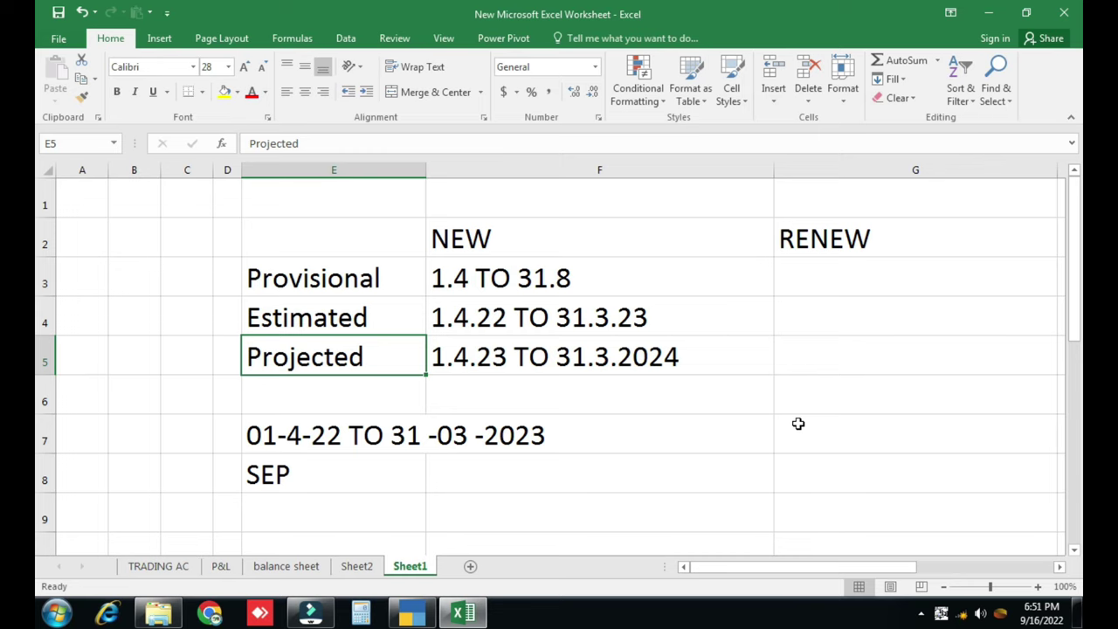
pyautogui.click(634, 356)
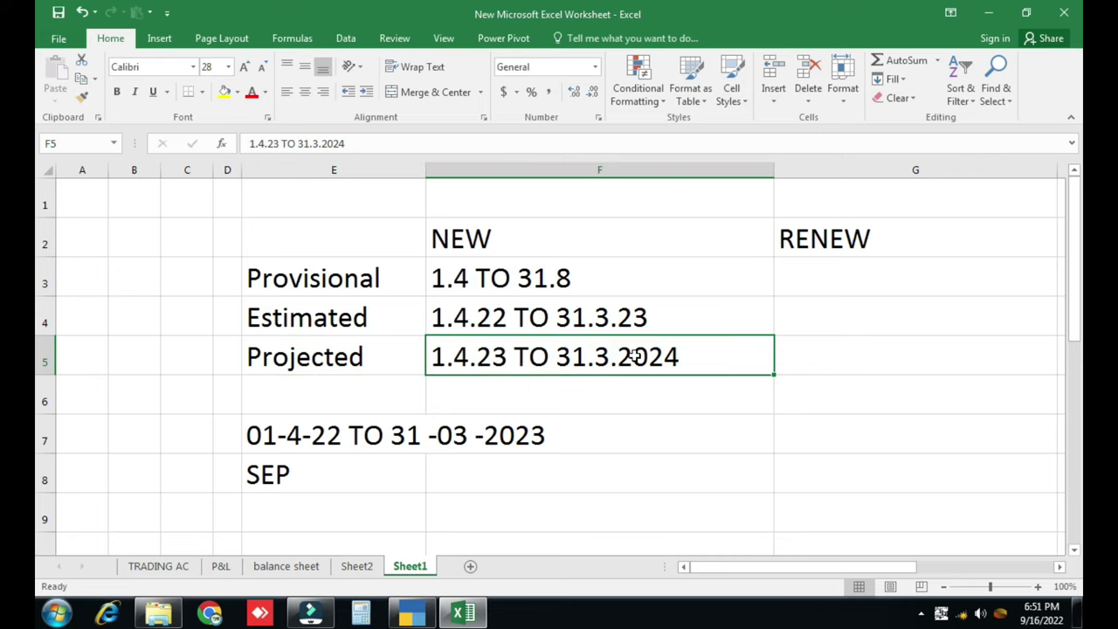
pyautogui.click(688, 323)
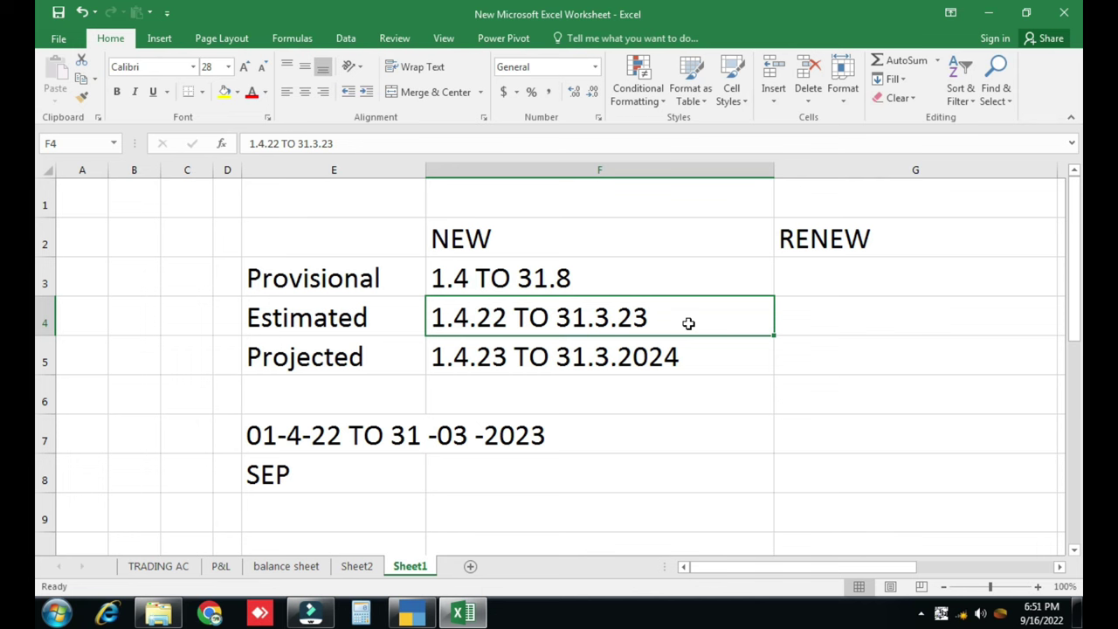
pyautogui.click(161, 568)
pyautogui.click(214, 568)
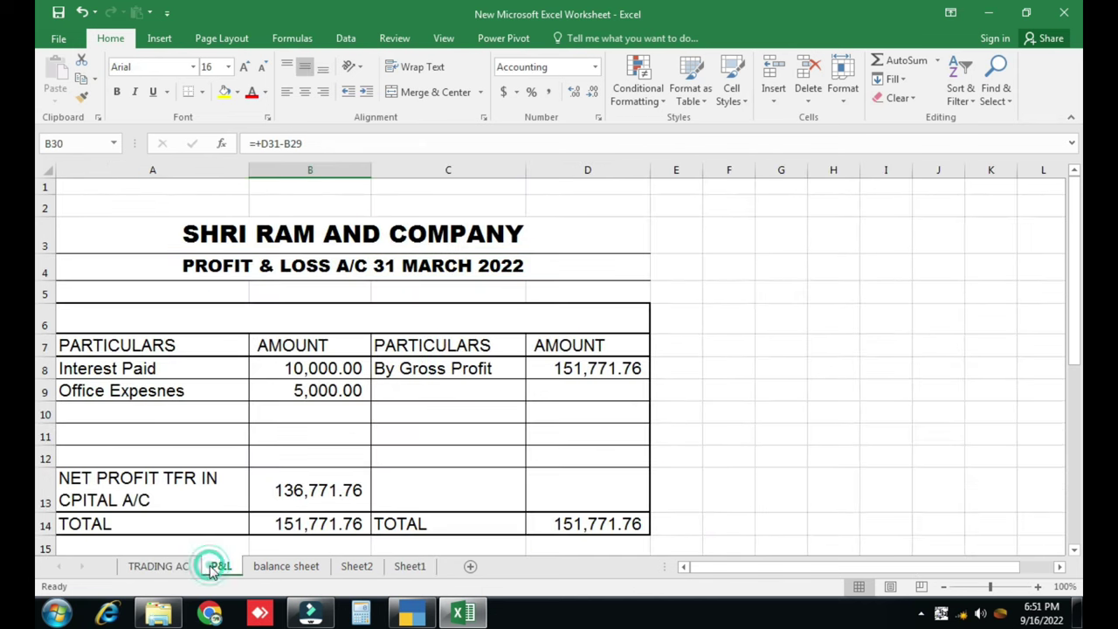
pyautogui.click(273, 566)
pyautogui.click(178, 565)
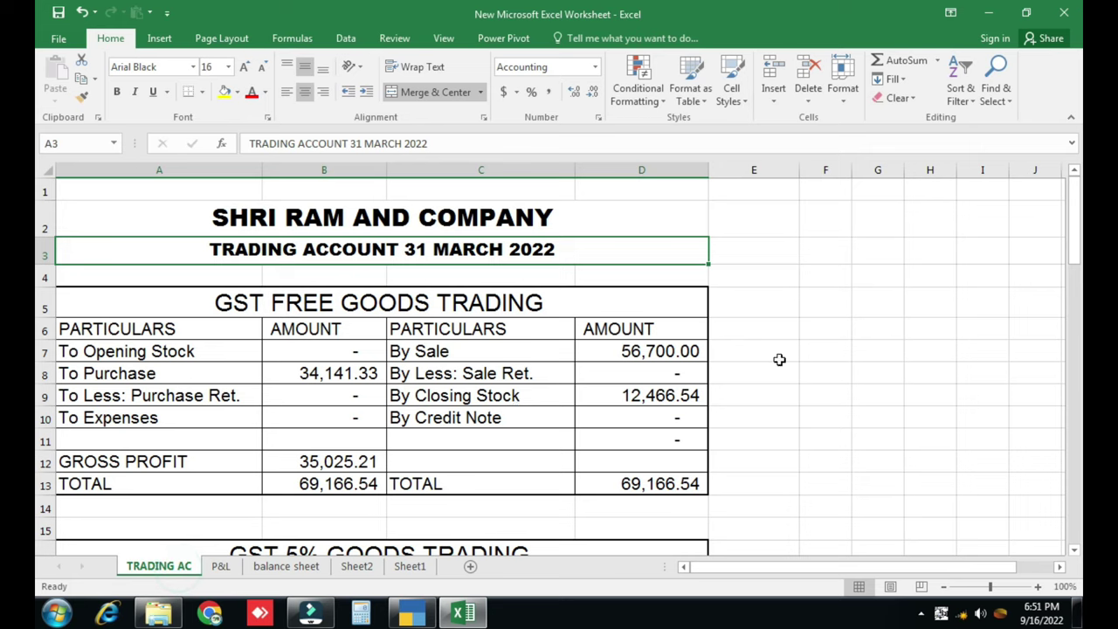
# Return to Sheet1 and enter the date heading 31.8.22 in cell E10
pyautogui.click(409, 566)
pyautogui.scroll(-2, 451, 434)
pyautogui.scroll(1, 370, 437)
pyautogui.click(370, 438)
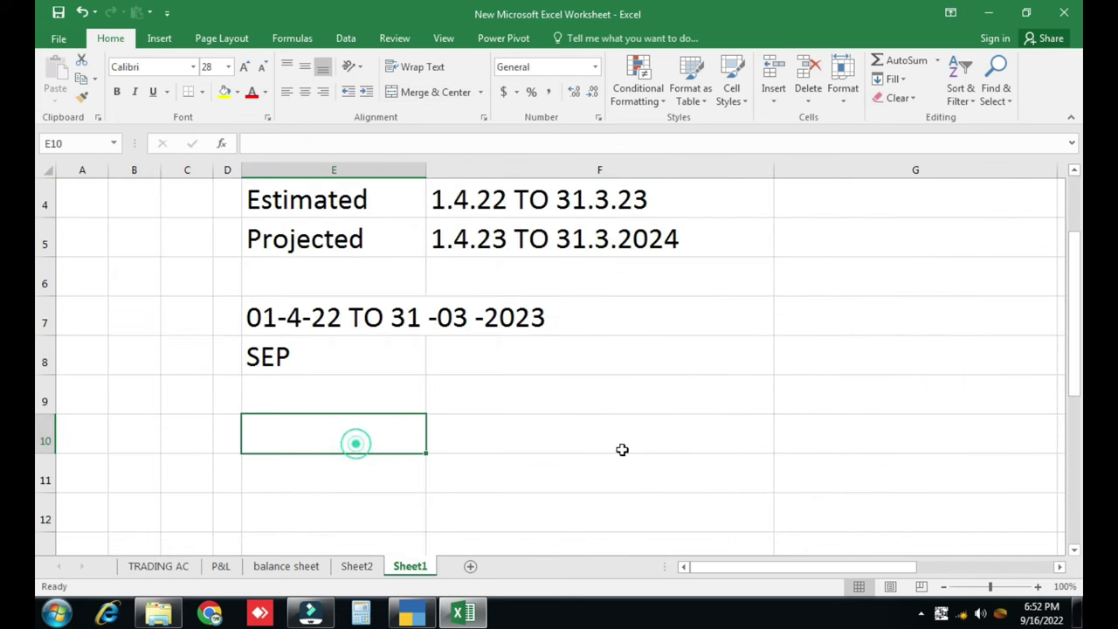
pyautogui.write('31')
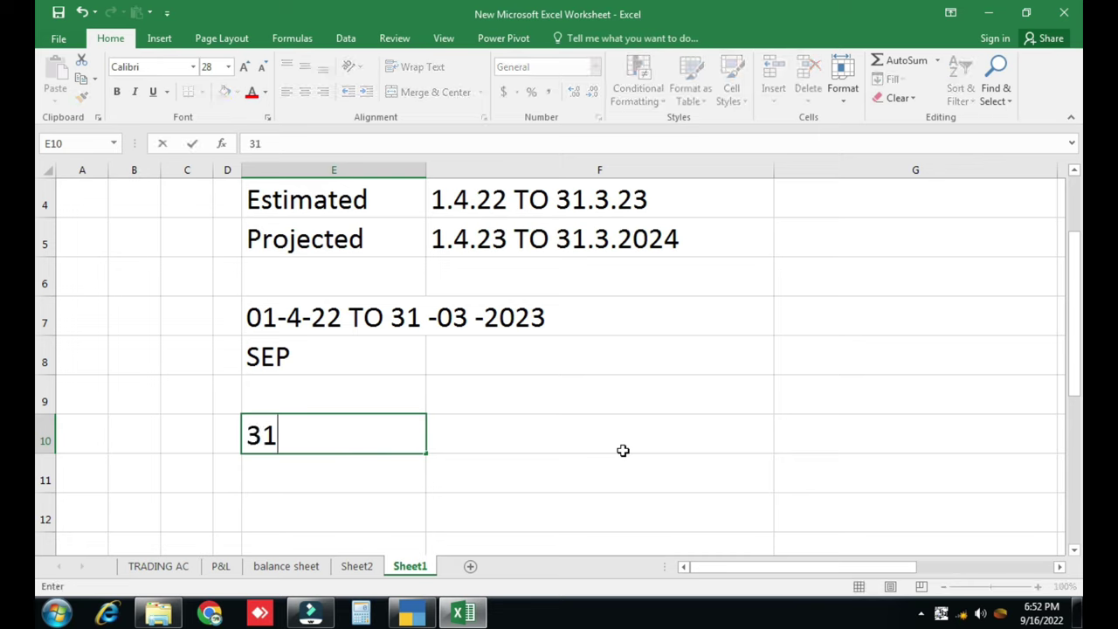
pyautogui.write('.8.22')
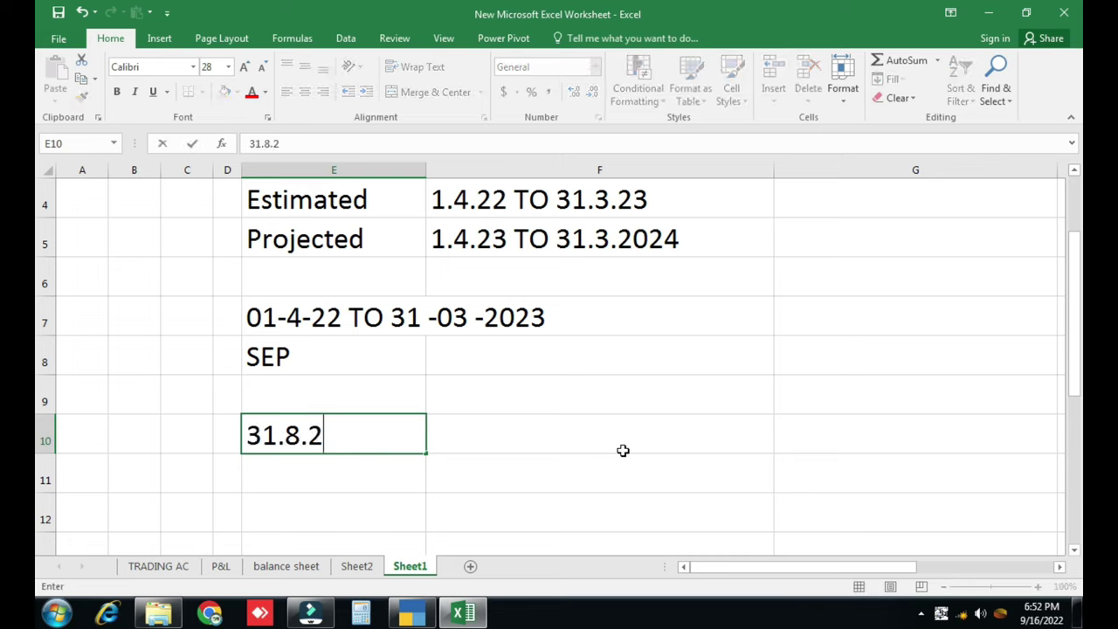
pyautogui.press('Return')
# Copy the E10 heading into F10 for its formatting and overwrite the copy with 31.3.2023
pyautogui.press('Up')
pyautogui.hotkey('ctrl', 'c')
pyautogui.click(622, 450)
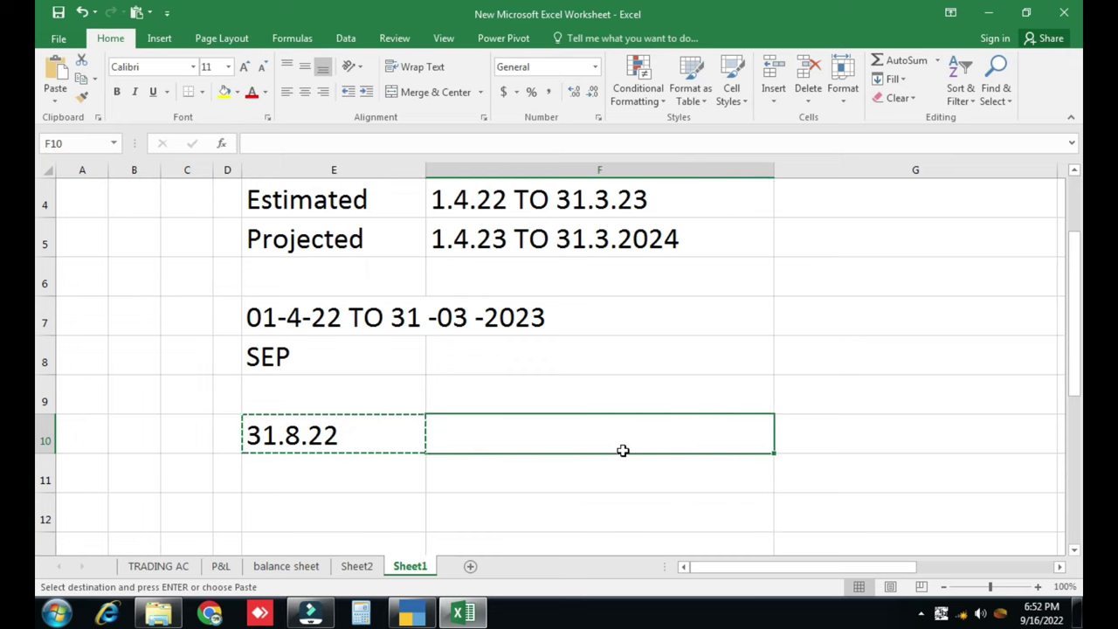
pyautogui.press('Return')
pyautogui.write('31.3.2023')
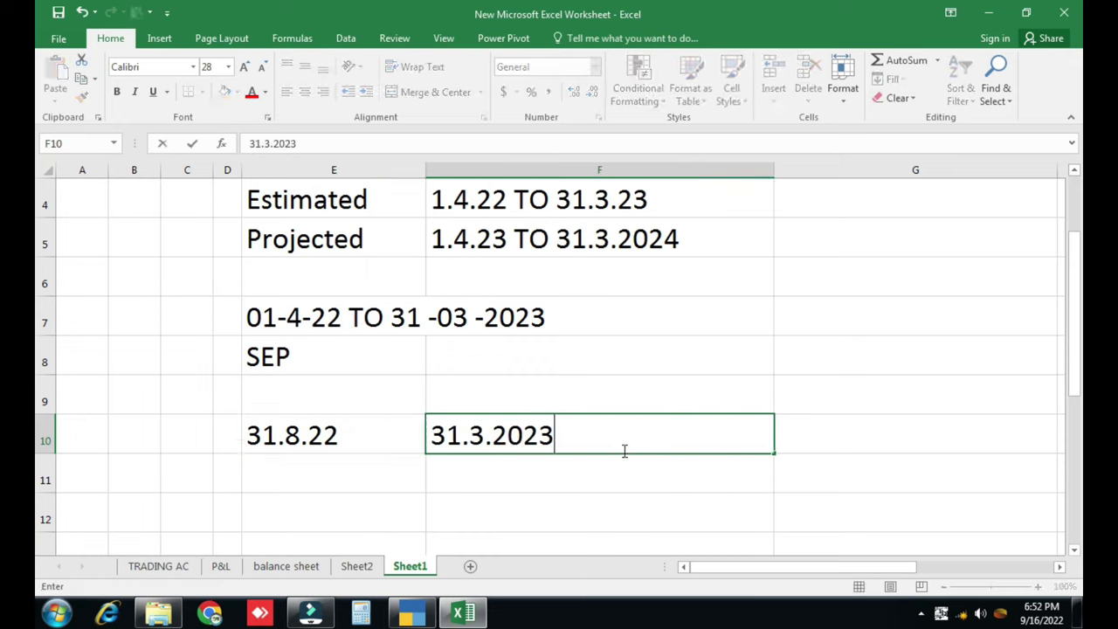
pyautogui.press('Return')
# Copy the F10 heading into G10 for its formatting and overwrite the copy with 31.3.24
pyautogui.click(622, 450)
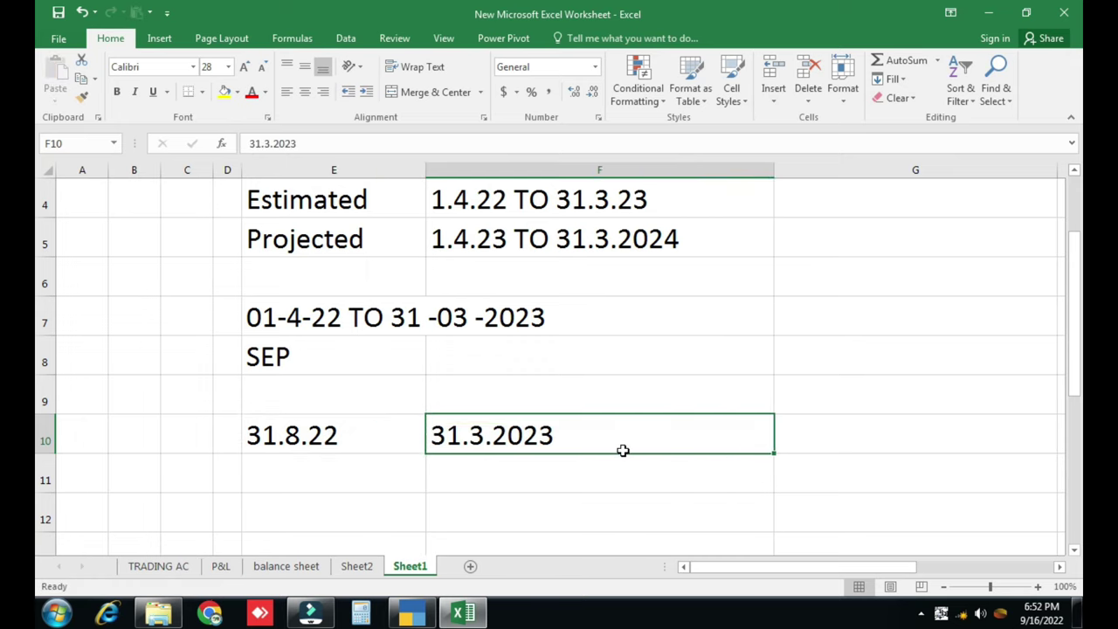
pyautogui.hotkey('ctrl', 'c')
pyautogui.press('Right')
pyautogui.press('Return')
pyautogui.write('31.')
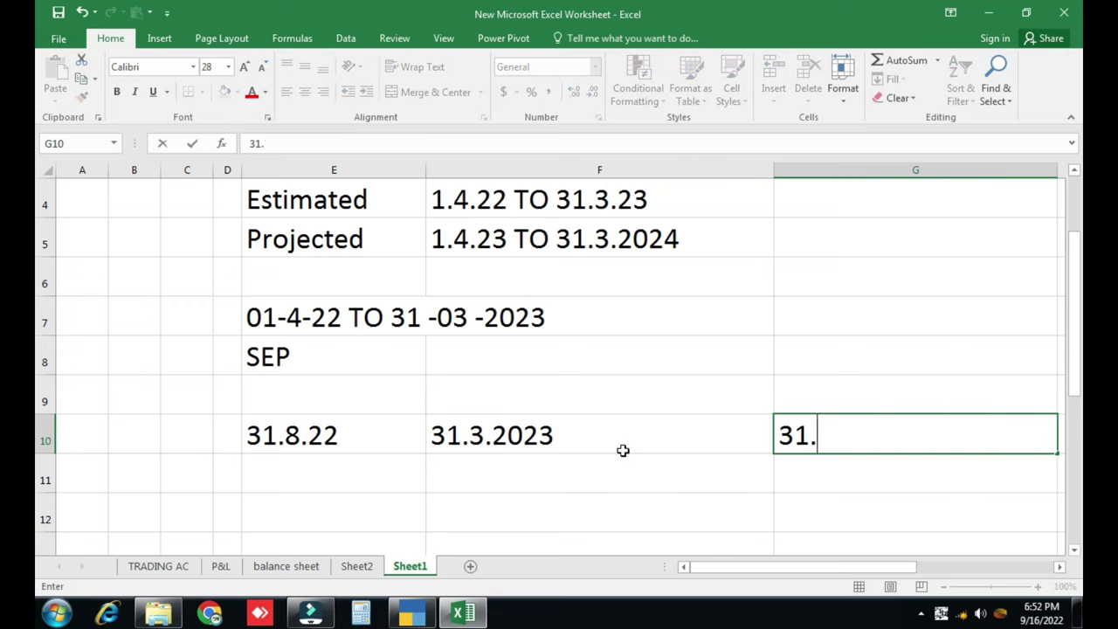
pyautogui.write('3.24')
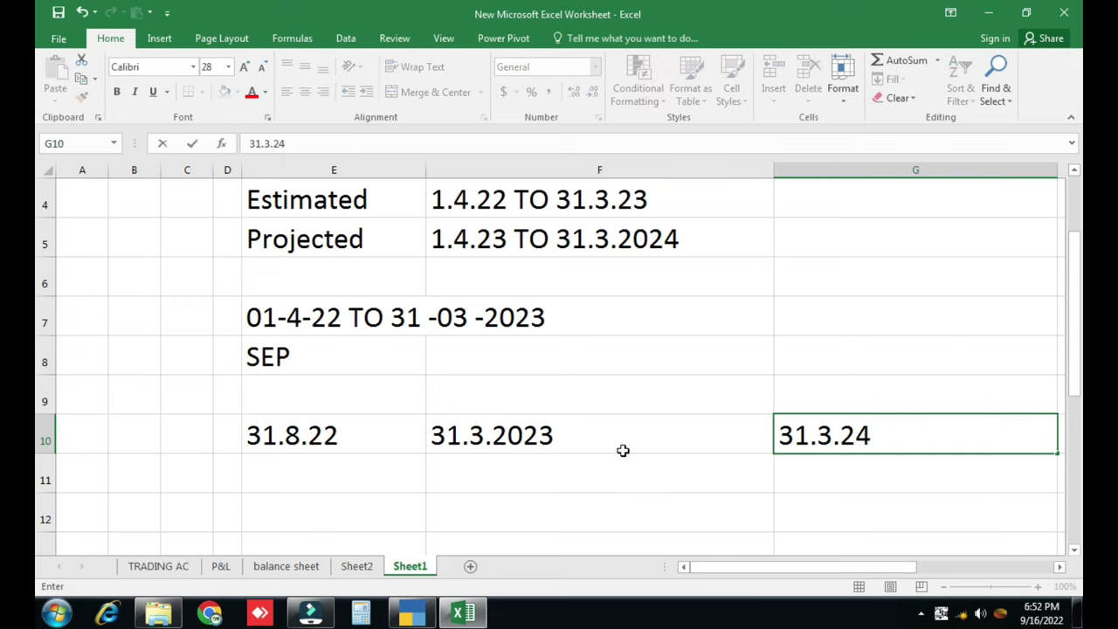
pyautogui.press('Return')
# Enter the sample amount 150000 under the 31.8.22 heading in E11
pyautogui.press('Left')
pyautogui.press('Left')
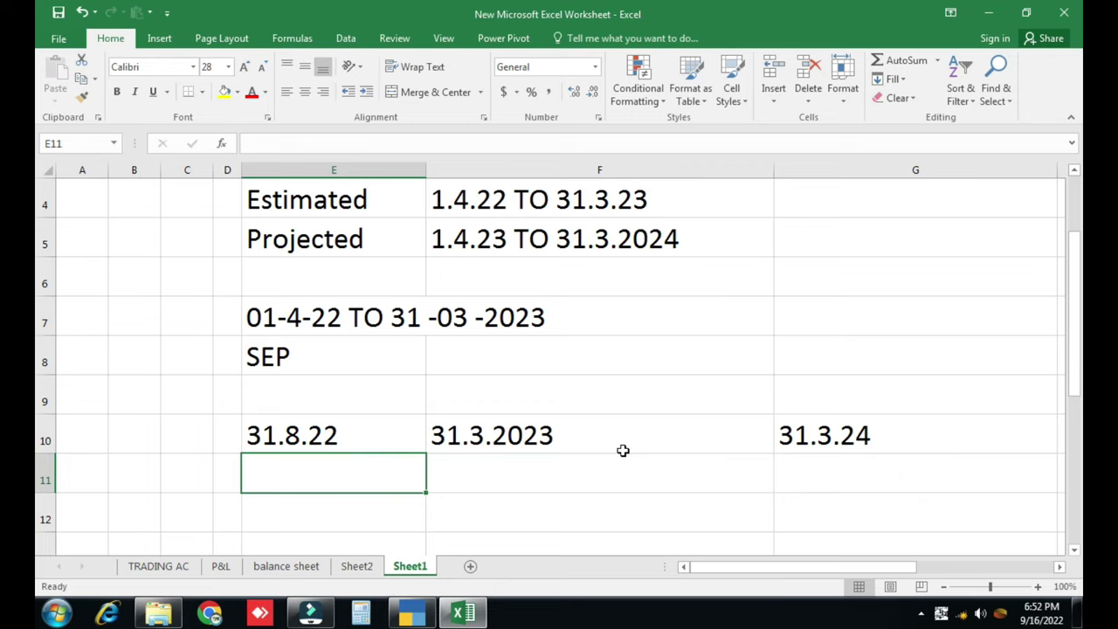
pyautogui.write('1')
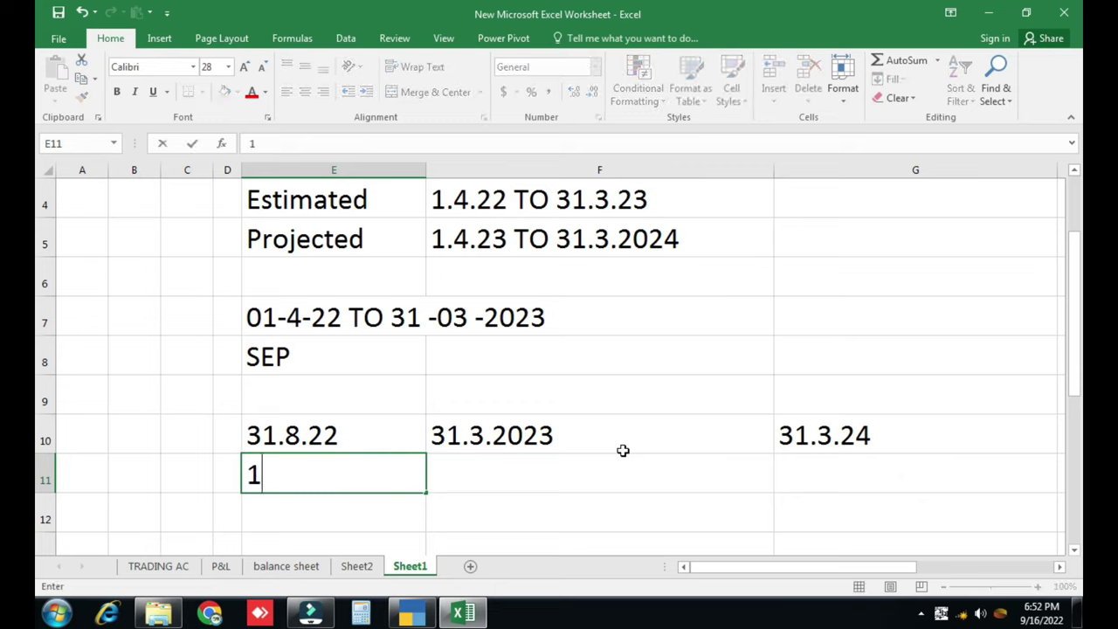
pyautogui.write('00000')
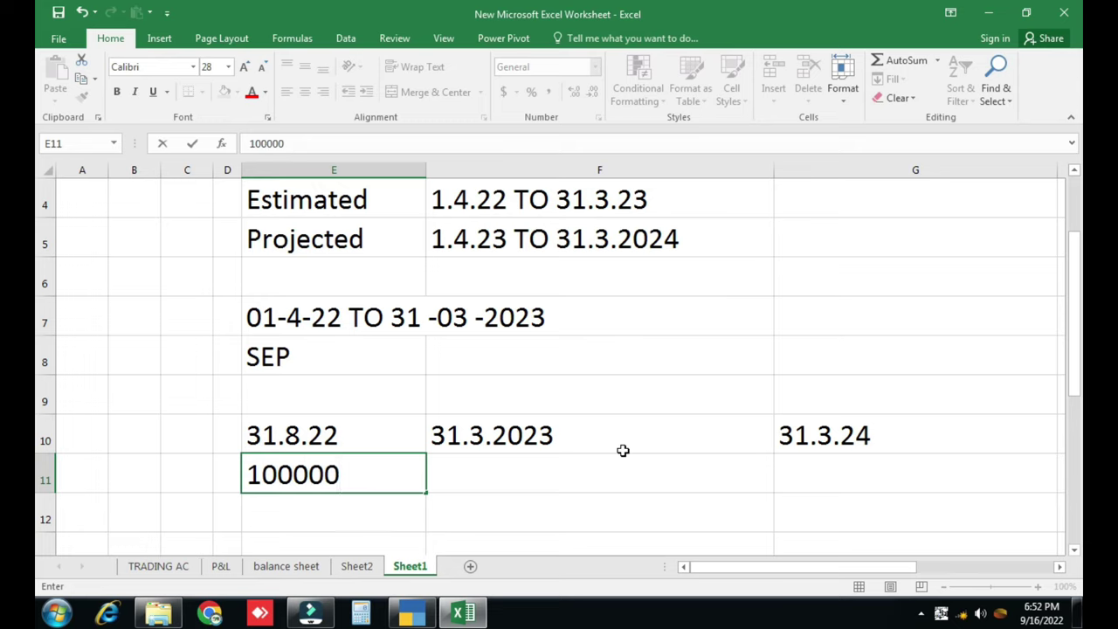
pyautogui.press('Escape')
pyautogui.write('150000')
pyautogui.press('Return')
# Apply the comma number style to E11:G11 beneath the three date headings
pyautogui.press('Up')
pyautogui.hotkey('shift', 'Right')
pyautogui.hotkey('shift', 'Right')
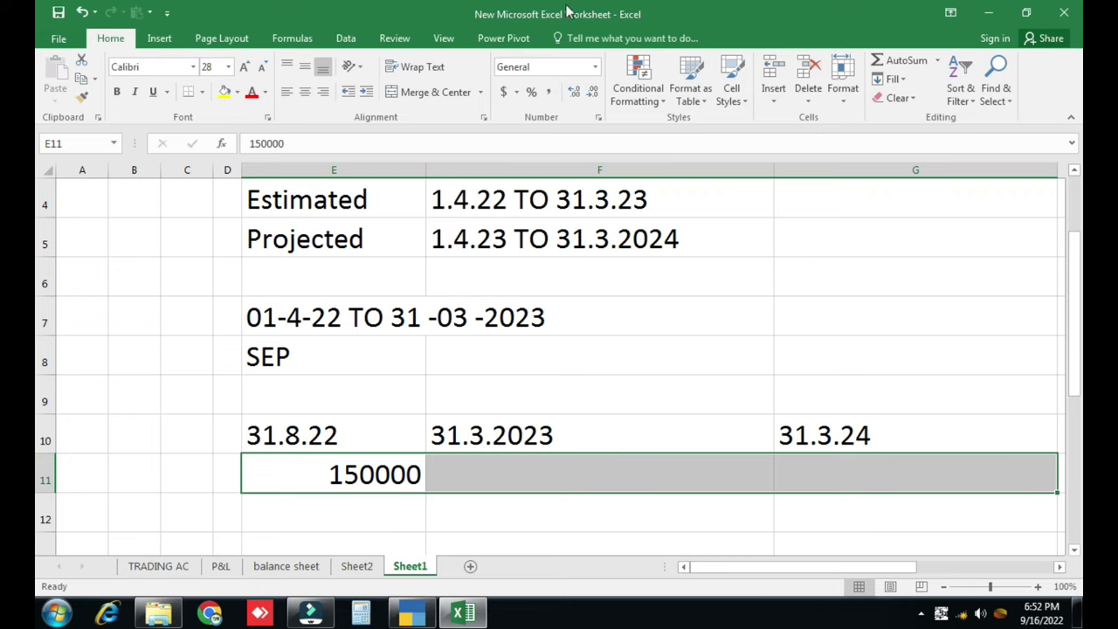
pyautogui.click(551, 94)
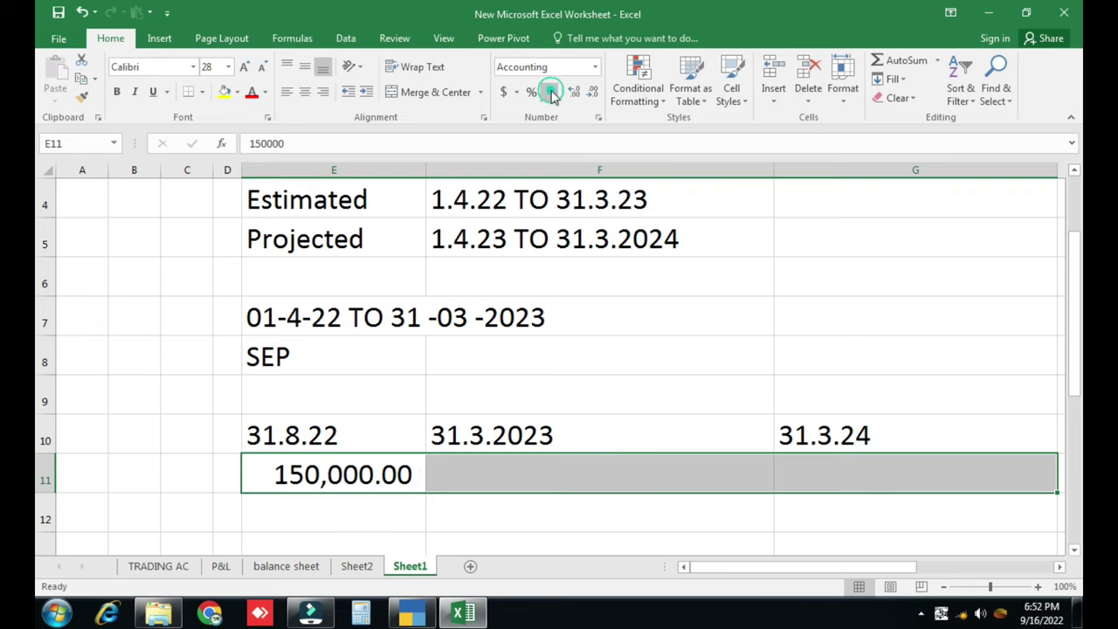
# Enter the formula +E11/5 in E12 to average the 31.8.22 amount over five months
pyautogui.click(500, 476)
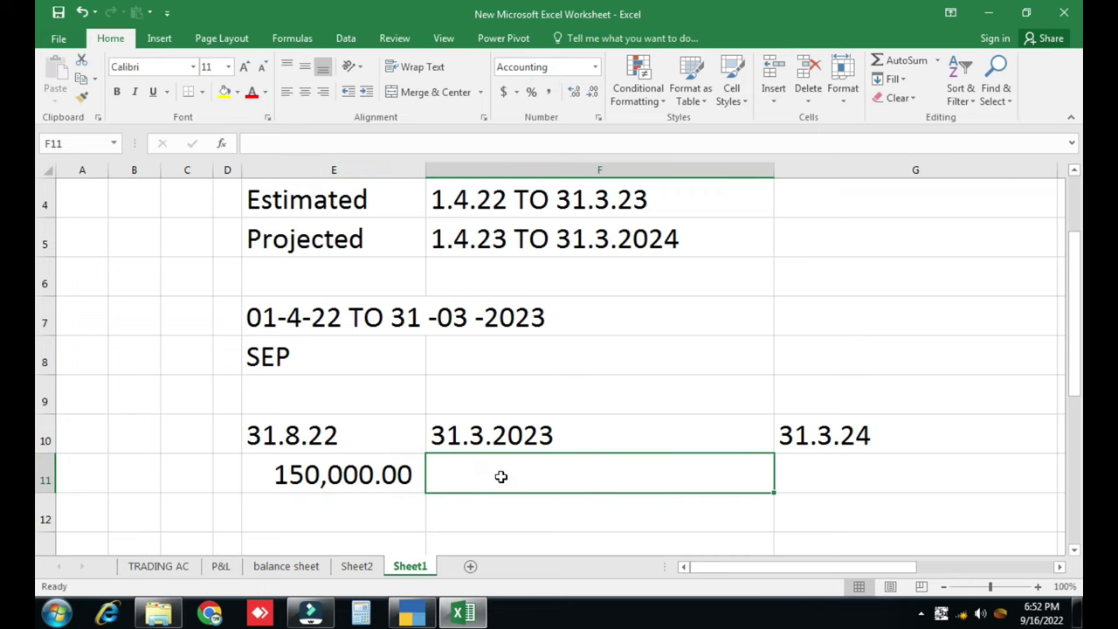
pyautogui.press('Left')
pyautogui.press('Up')
pyautogui.press('Down')
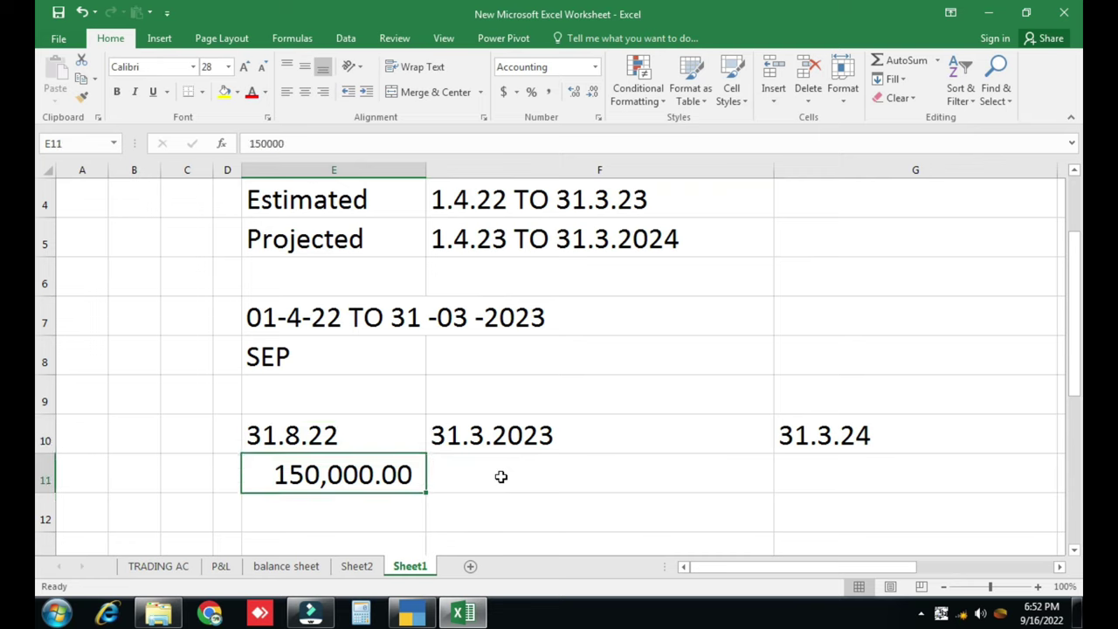
pyautogui.press('Down')
pyautogui.write('+')
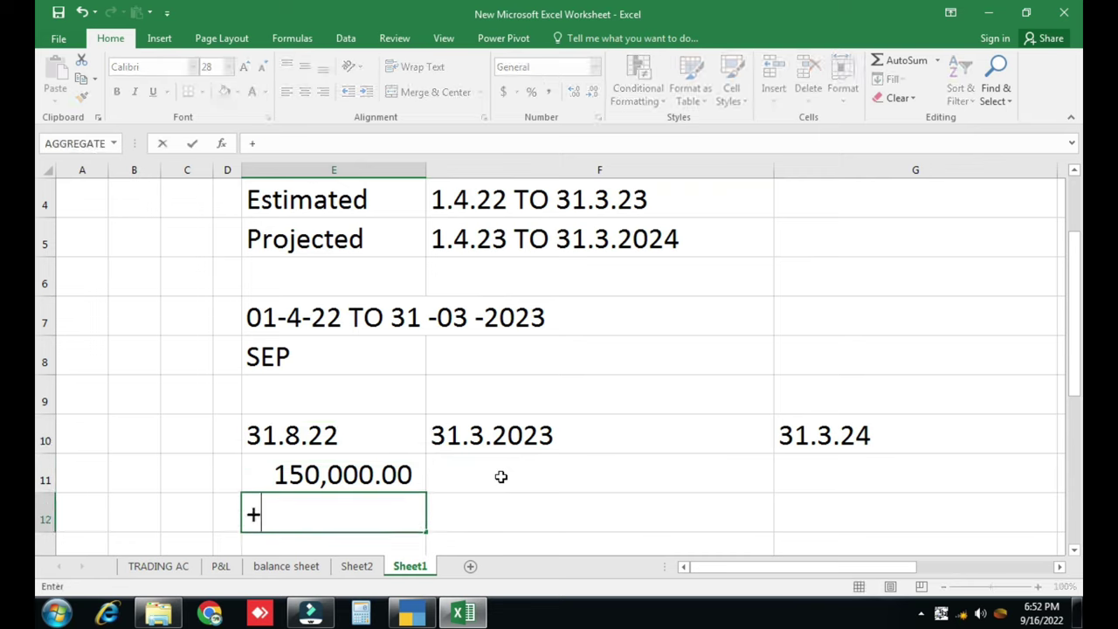
pyautogui.press('Up')
pyautogui.write('/5')
pyautogui.press('Return')
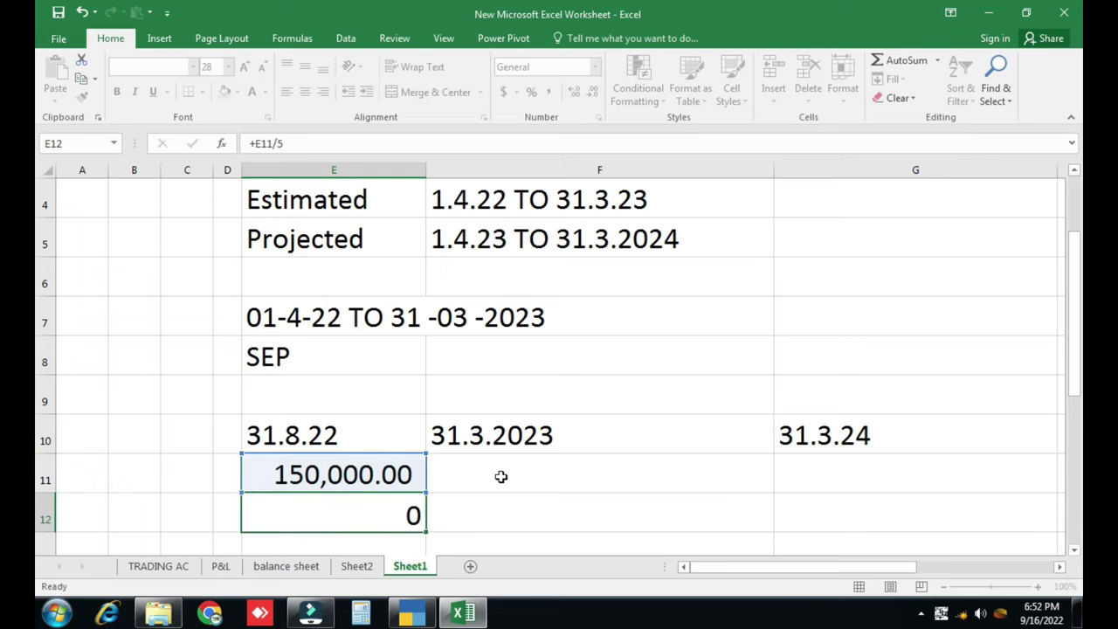
pyautogui.press('Up')
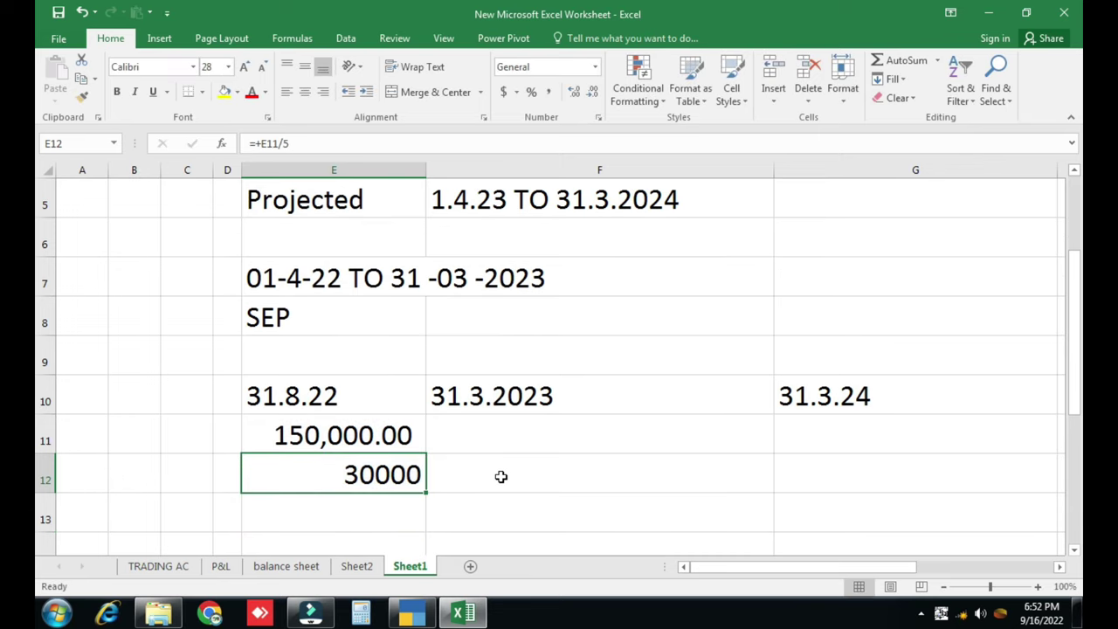
pyautogui.press('Up')
pyautogui.press('Right')
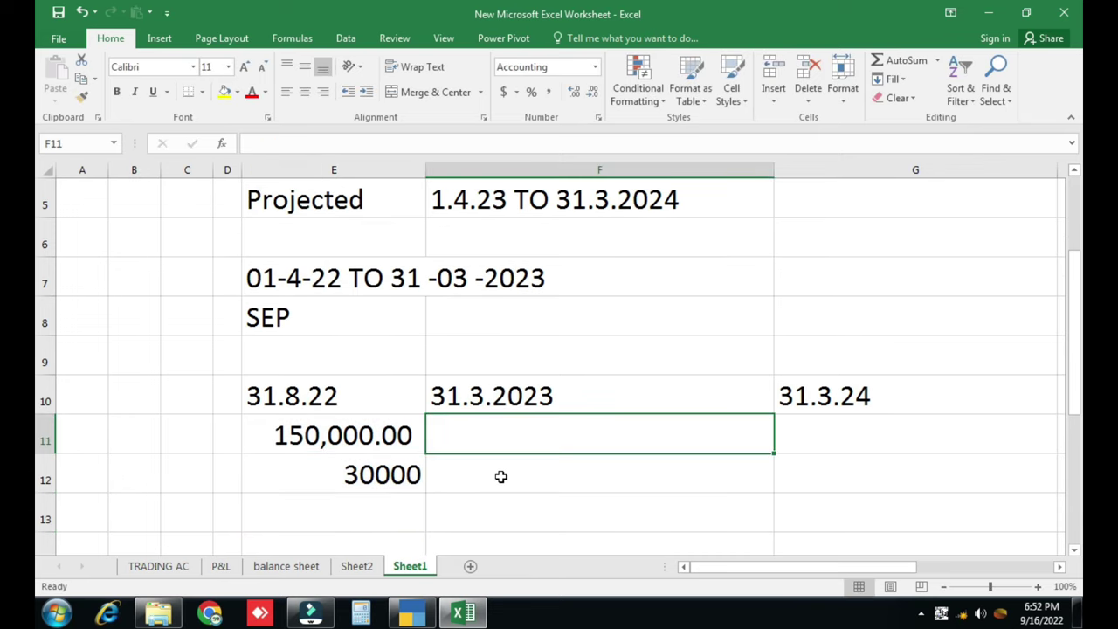
pyautogui.write('+3')
pyautogui.press('Escape')
pyautogui.press('Down')
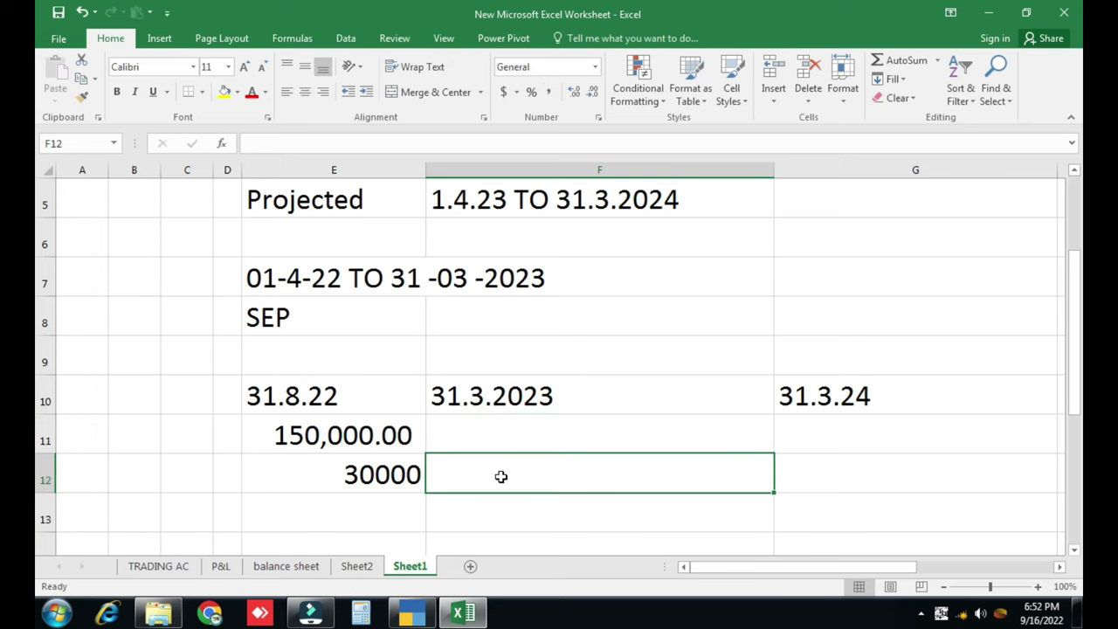
# Fill the amount and formatting of E11 right into F11
pyautogui.press('Left')
pyautogui.press('Up')
pyautogui.press('Right')
pyautogui.hotkey('ctrl', 'r')
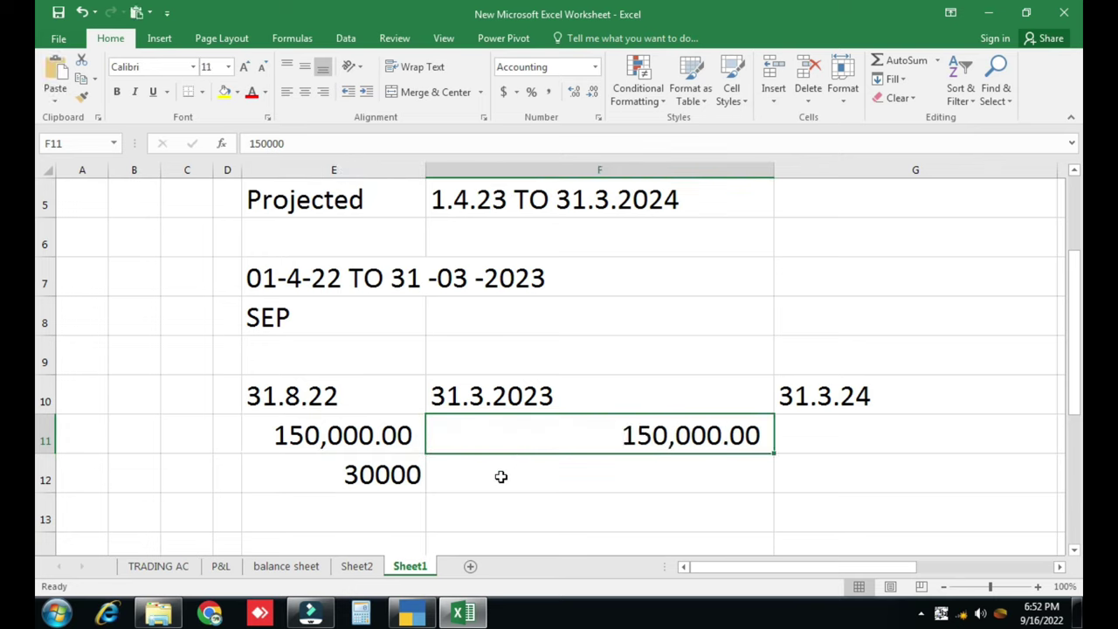
# Replace the F11 amount under 31.3.2023 with 30000*7 and turn the entry into a working formula
pyautogui.write('30000*7')
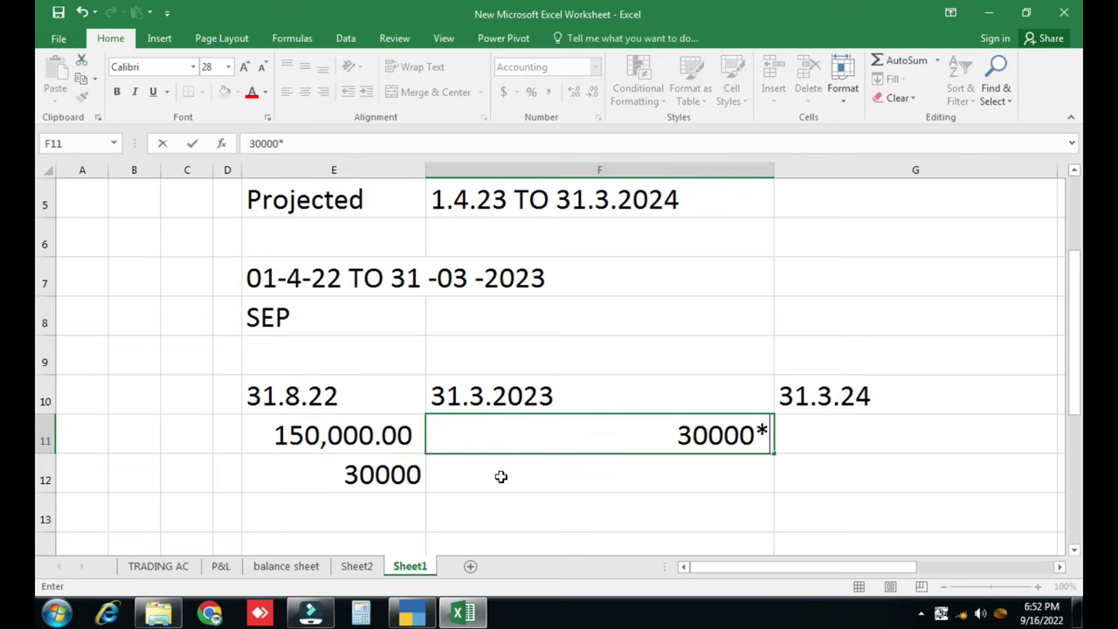
pyautogui.press('Left')
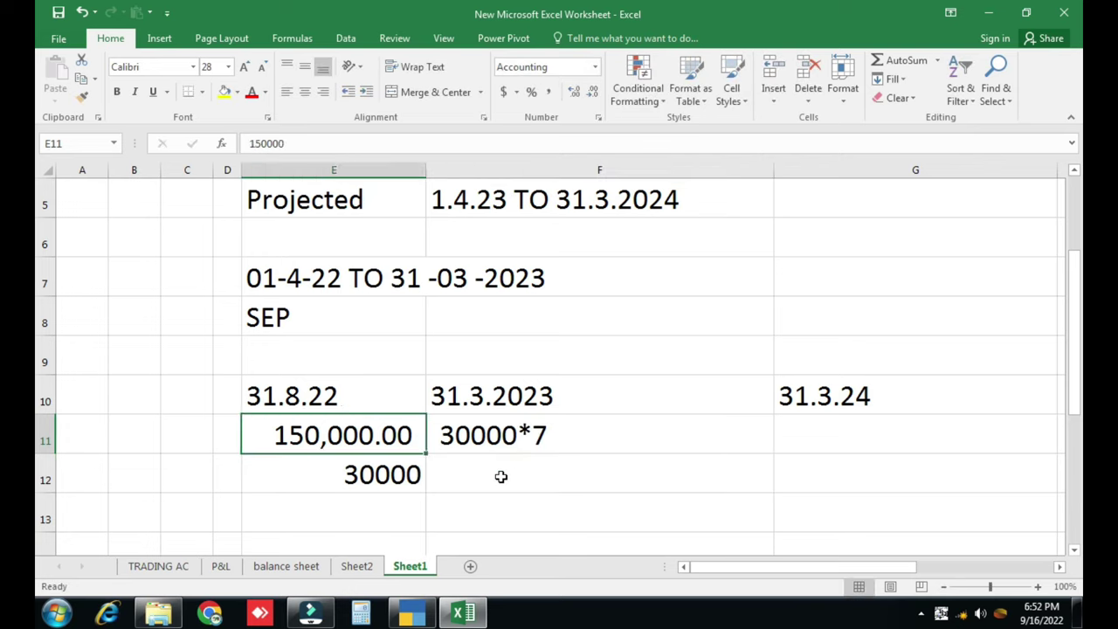
pyautogui.press('Right')
pyautogui.press('F2')
pyautogui.write('+3')
pyautogui.press('BackSpace')
pyautogui.press('BackSpace')
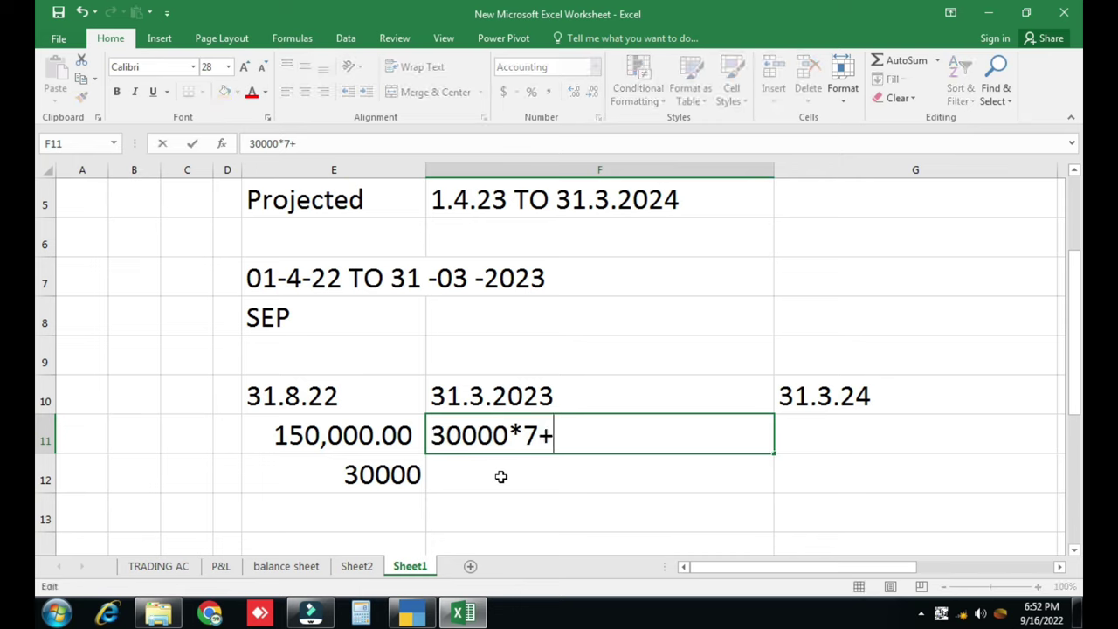
pyautogui.press('Left')
pyautogui.press('Left')
pyautogui.press('Left')
pyautogui.press('Left')
pyautogui.press('Left')
pyautogui.press('Left')
pyautogui.press('Left')
pyautogui.write('+')
pyautogui.press('Return')
pyautogui.press('Up')
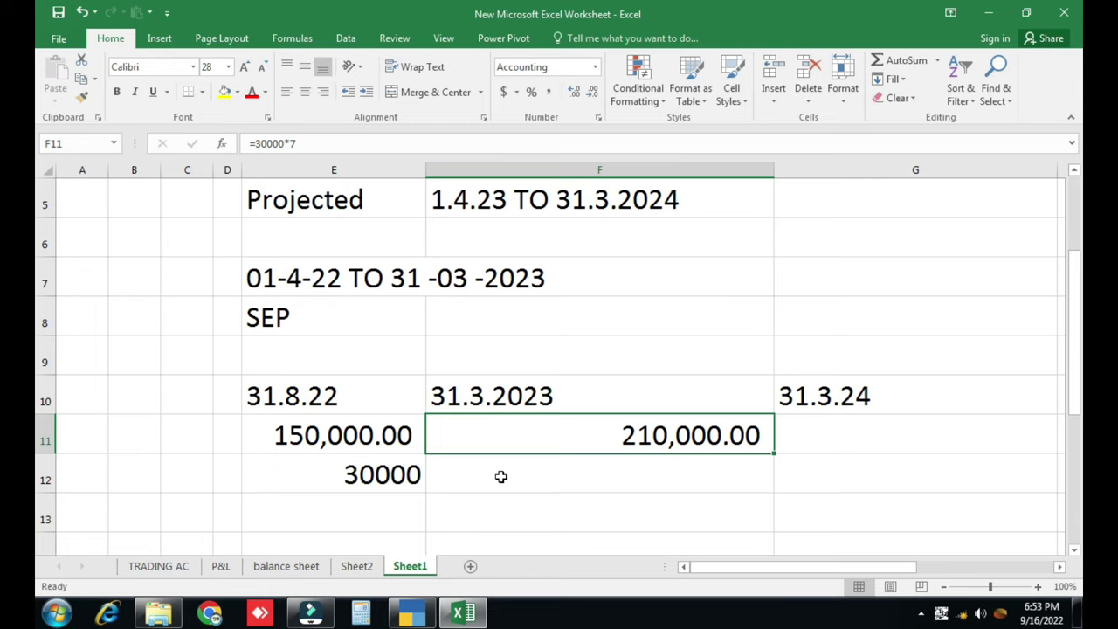
# Inspect the formula behind the monthly average in E12 without changing it
pyautogui.press('Down')
pyautogui.press('Left')
pyautogui.press('Down')
pyautogui.press('Up')
pyautogui.press('F2')
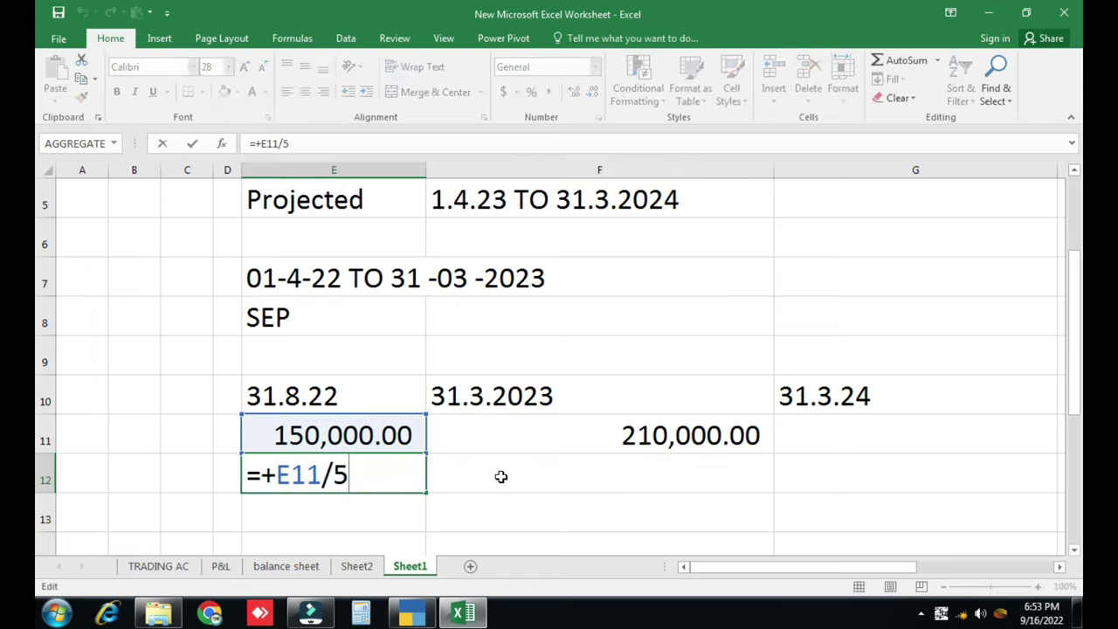
pyautogui.press('Escape')
# Raise the monthly figure in the F11 formula to make it =38000*7
pyautogui.press('Up')
pyautogui.press('Right')
pyautogui.press('F2')
pyautogui.press('Left')
pyautogui.press('Left')
pyautogui.press('Left')
pyautogui.press('Left')
pyautogui.press('Left')
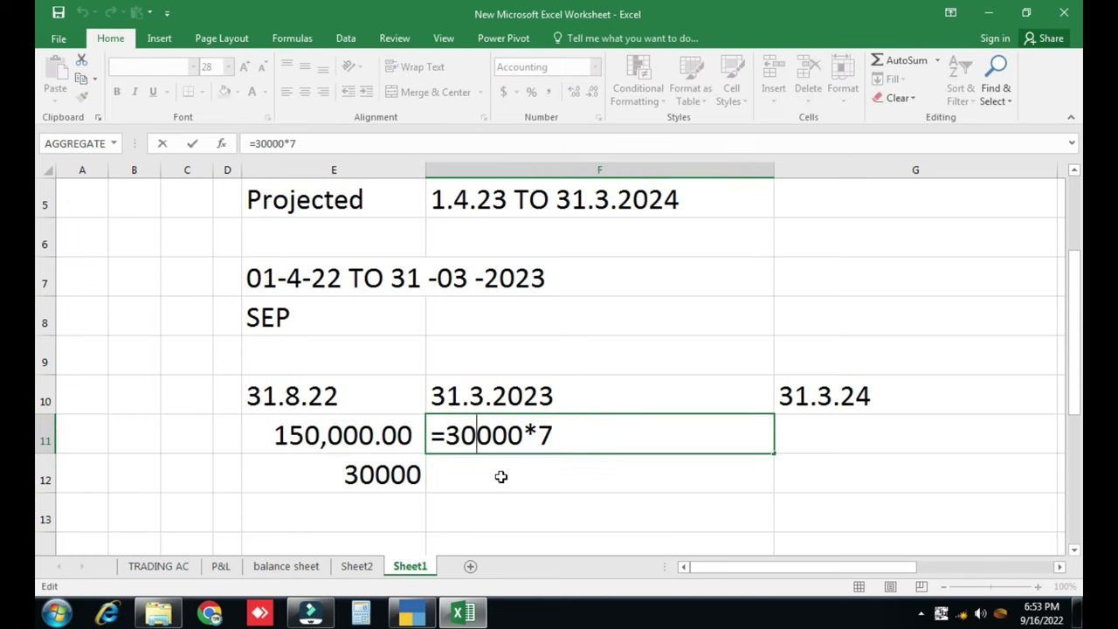
pyautogui.press('BackSpace')
pyautogui.write('8')
pyautogui.press('Return')
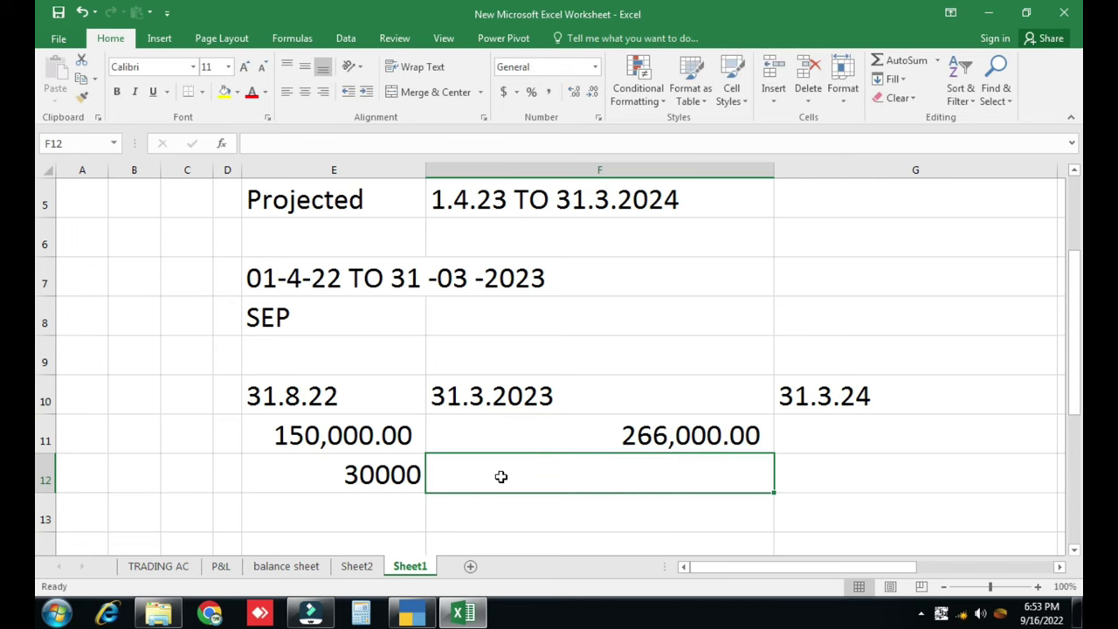
pyautogui.press('Up')
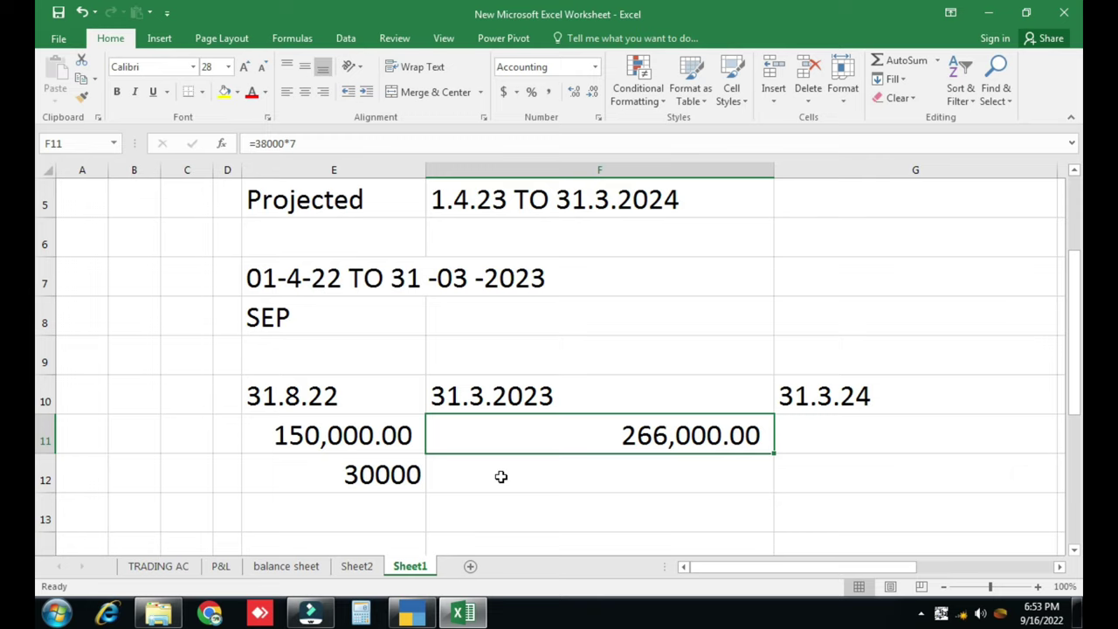
# Clear the monthly average from E12 and enter +E11+F11 there to add the two period amounts
pyautogui.press('Down')
pyautogui.press('Left')
pyautogui.press('Delete')
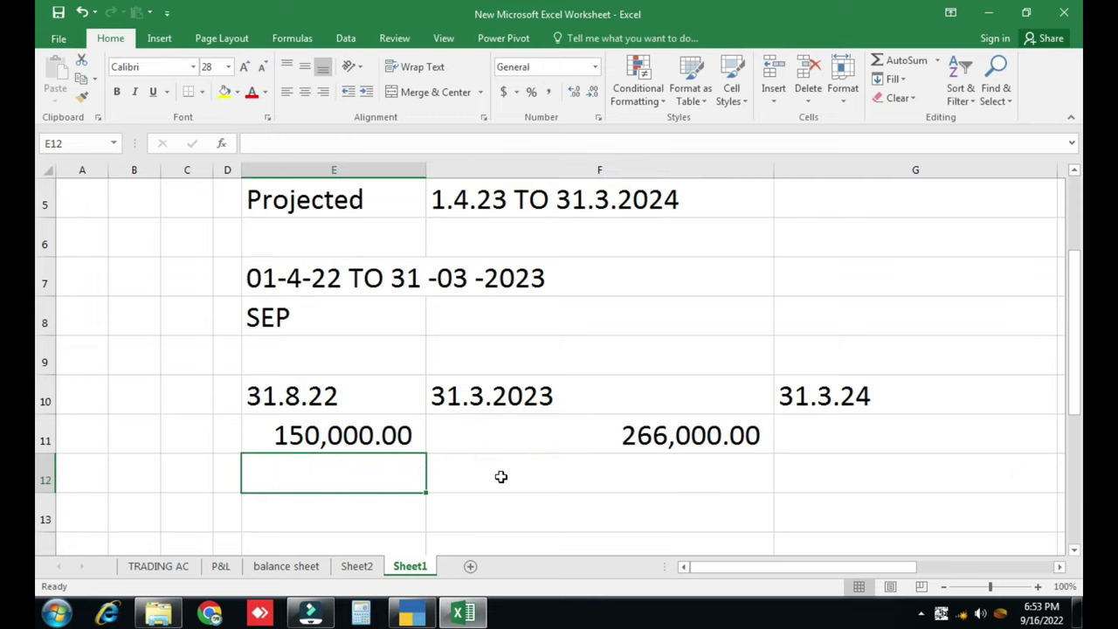
pyautogui.write('+')
pyautogui.press('Up')
pyautogui.write('+')
pyautogui.press('Right')
pyautogui.press('Right')
pyautogui.press('Left')
pyautogui.press('Up')
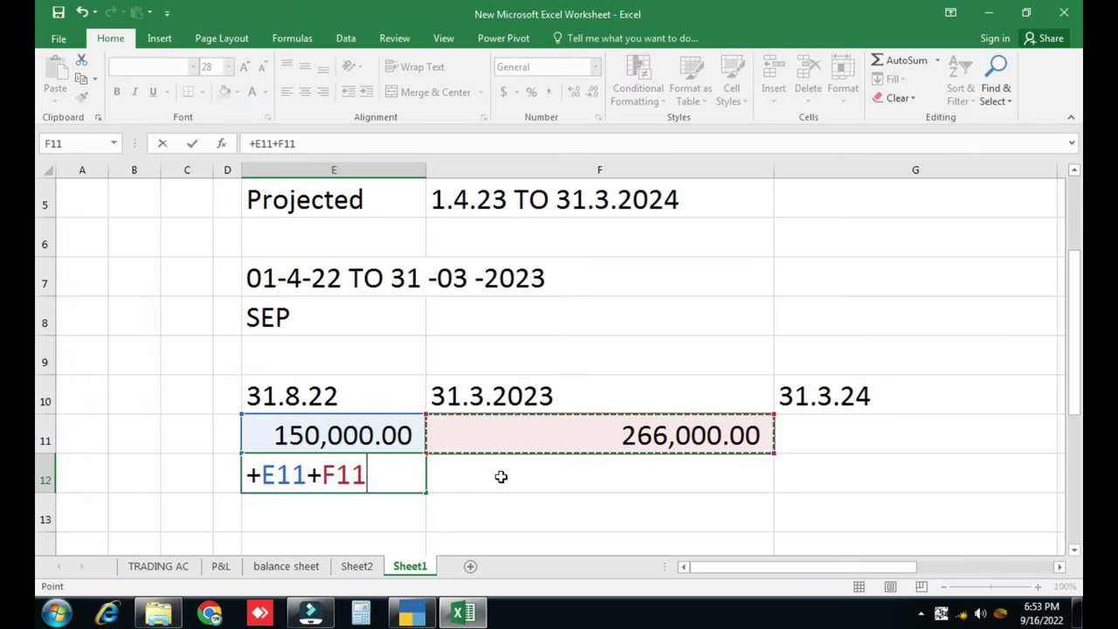
pyautogui.press('Return')
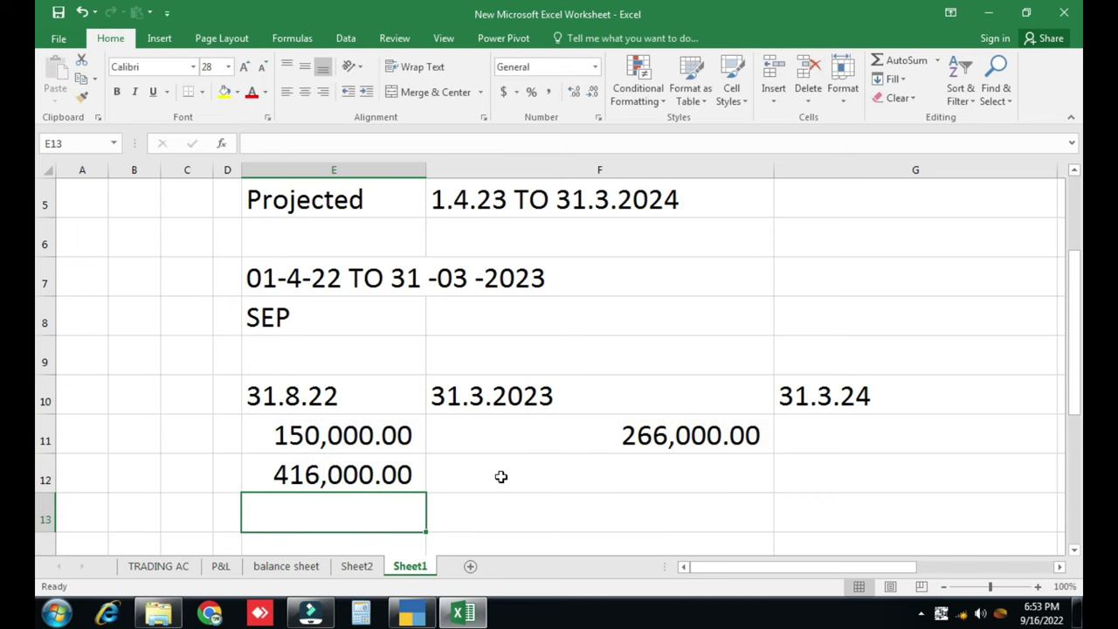
pyautogui.press('Up')
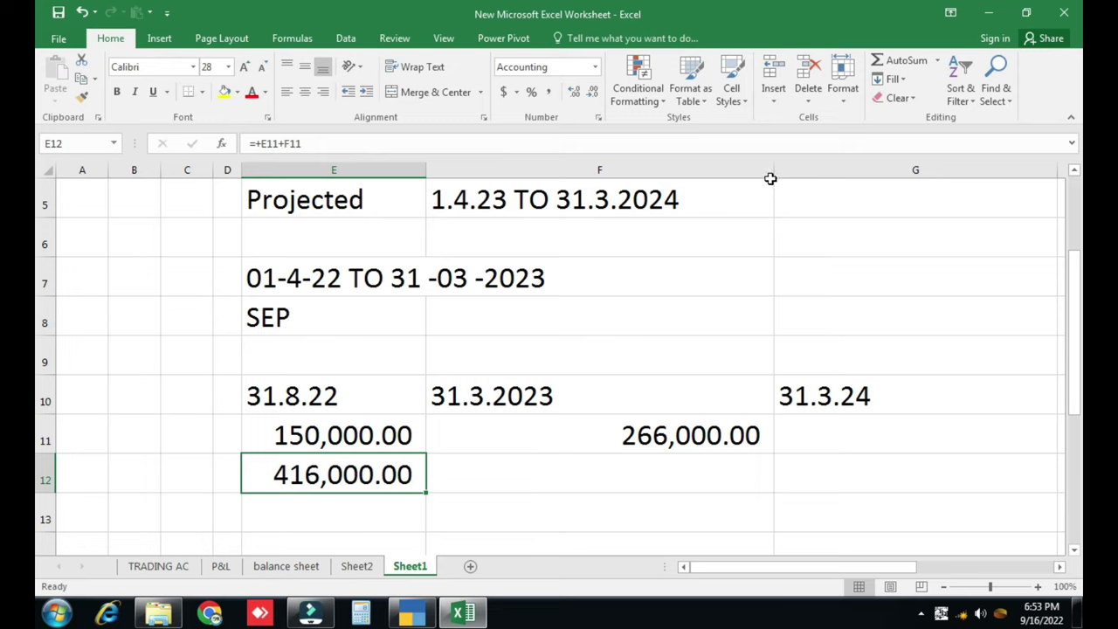
# Narrow column F to bring more of the sheet into view and select G11 under 31.3.24
pyautogui.moveTo(766, 171); pyautogui.dragTo(706, 170)
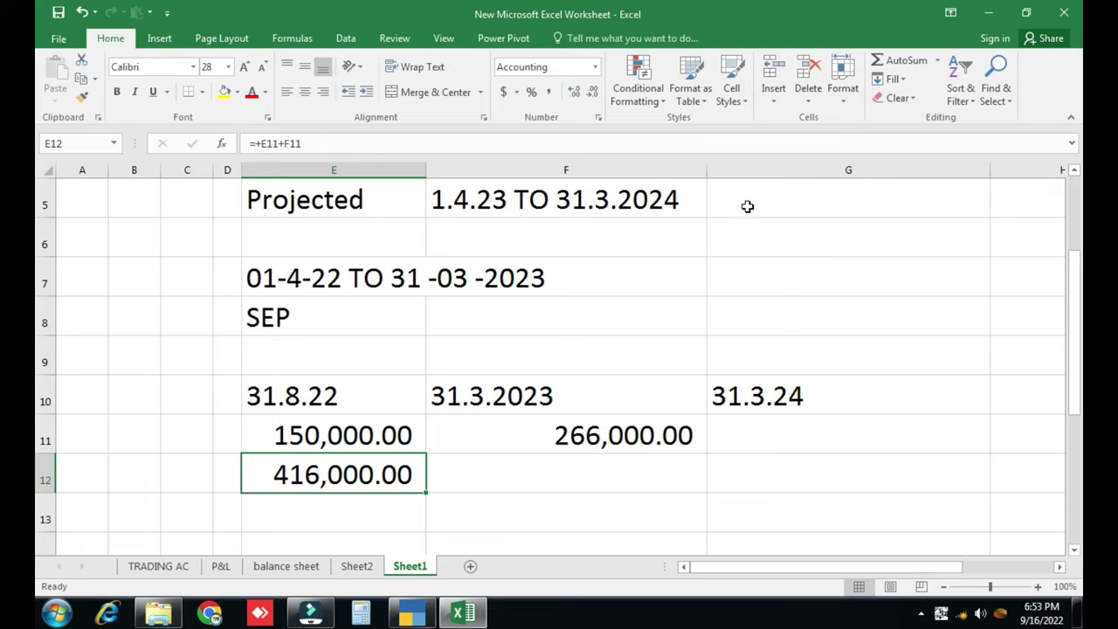
pyautogui.click(801, 447)
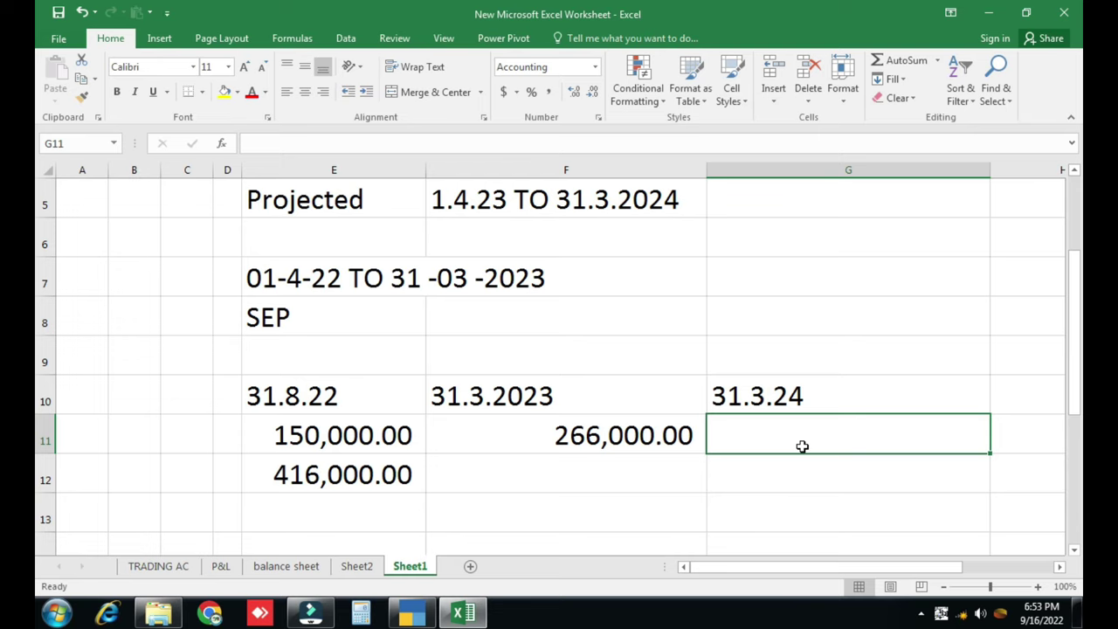
# Try copying the F11 formula into G11 under 31.3.24, and clear the pasted amount again
pyautogui.press('Left')
pyautogui.press('Left')
pyautogui.press('Down')
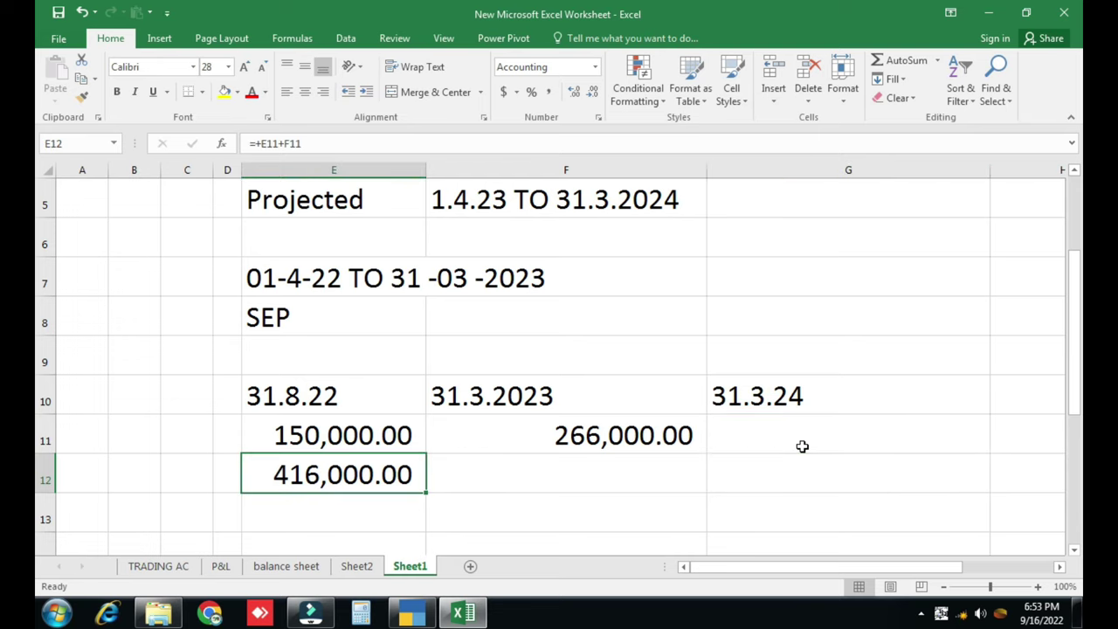
pyautogui.press('Right')
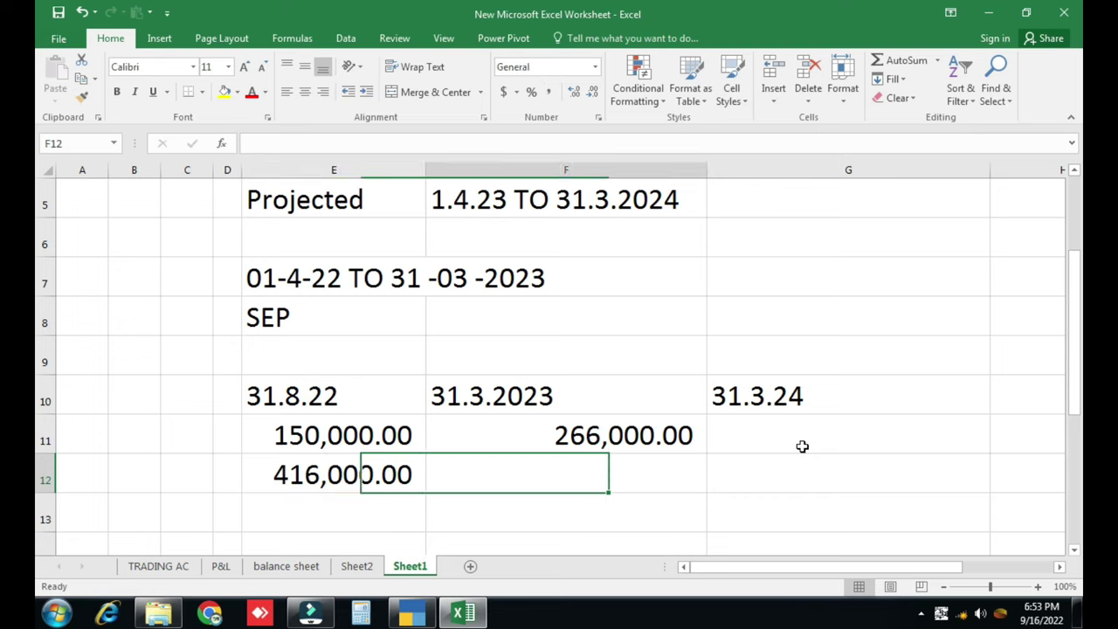
pyautogui.press('Right')
pyautogui.press('Up')
pyautogui.press('Left')
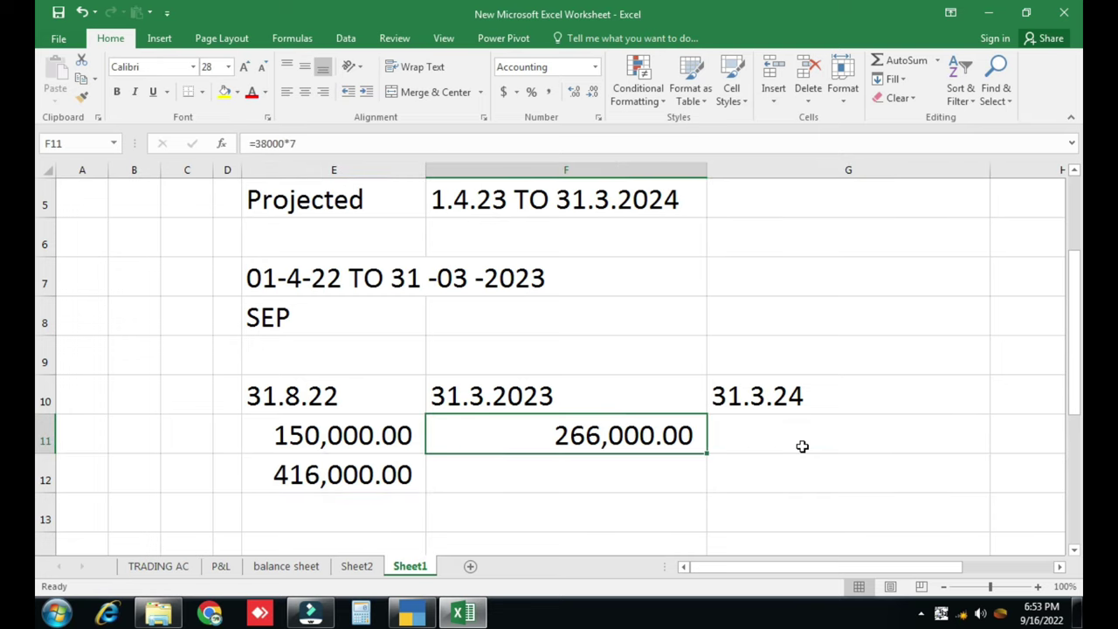
pyautogui.hotkey('ctrl', 'c')
pyautogui.press('Right')
pyautogui.press('Return')
pyautogui.press('Delete')
pyautogui.press('Left')
pyautogui.press('Down')
pyautogui.press('Down')
pyautogui.press('Up')
pyautogui.press('Up')
pyautogui.press('Down')
pyautogui.press('Right')
pyautogui.press('Up')
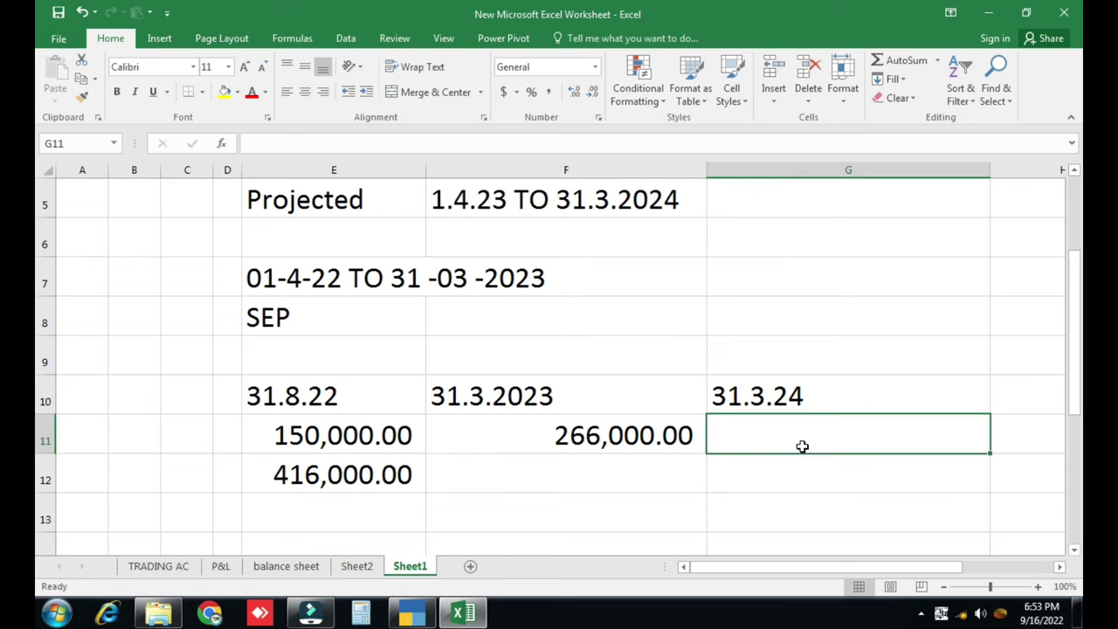
pyautogui.write('+')
pyautogui.press('Escape')
pyautogui.write('+')
pyautogui.press('Down')
pyautogui.press('Left')
pyautogui.press('Left')
pyautogui.press('Up')
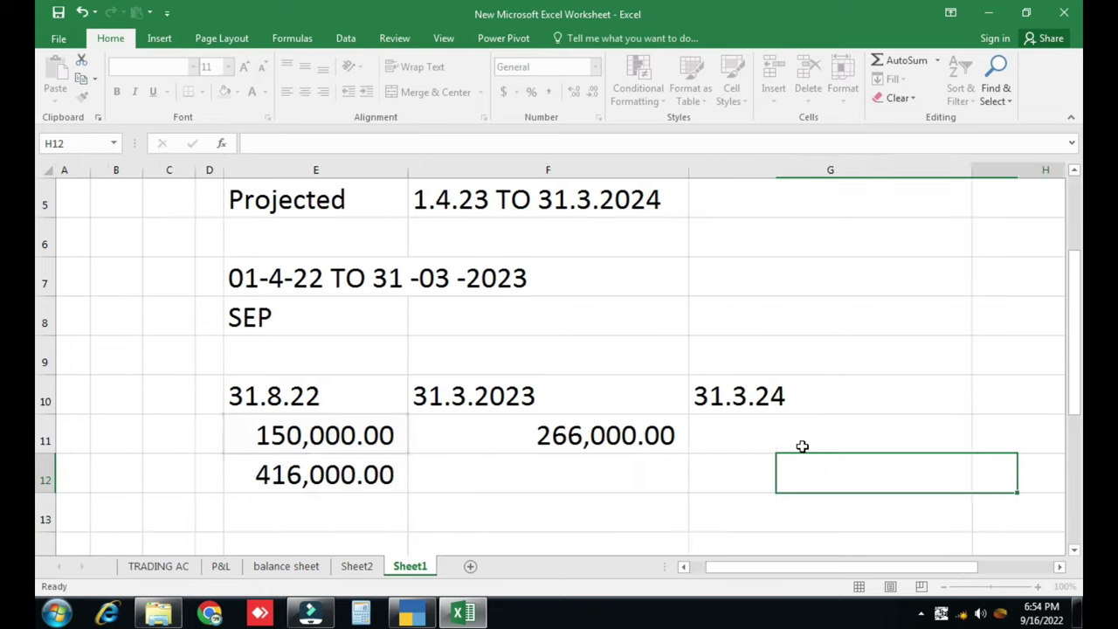
# Copy the F11 formula into the cell below it, F12
pyautogui.press('Left')
pyautogui.press('Left')
pyautogui.press('Up')
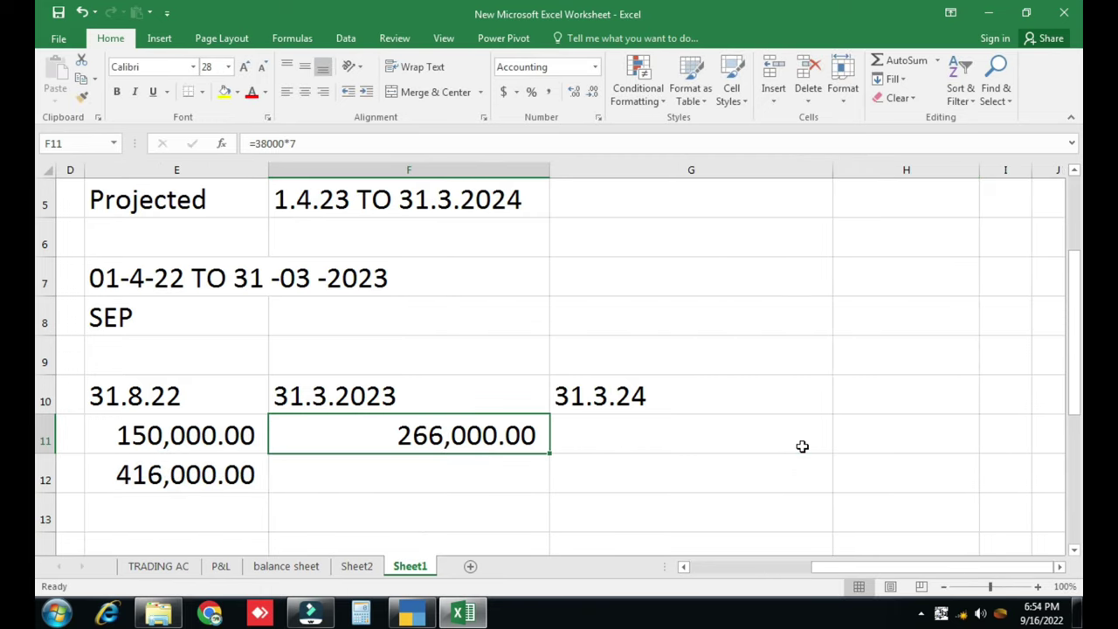
pyautogui.hotkey('ctrl', 'c')
pyautogui.press('Down')
pyautogui.hotkey('ctrl', 'v')
pyautogui.press('Escape')
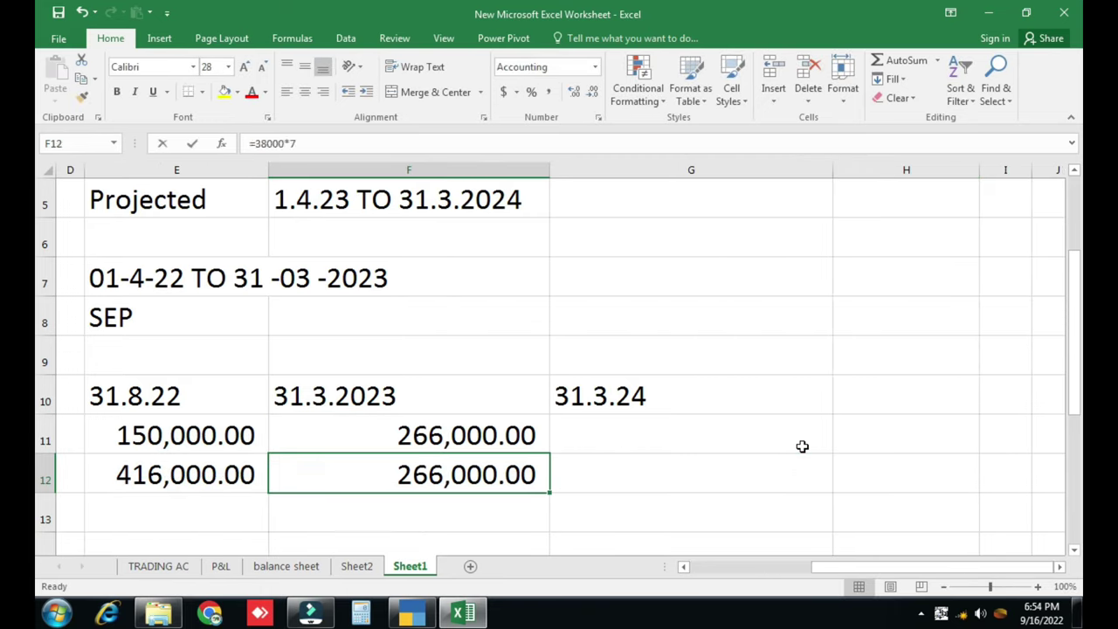
# Calculate 20% of E12 in F12 with +E12*20/100 and replace it with the rounded amount 90000
pyautogui.write('+')
pyautogui.press('Left')
pyautogui.write('*20/0')
pyautogui.press('BackSpace')
pyautogui.write('100')
pyautogui.press('Return')
pyautogui.press('Up')
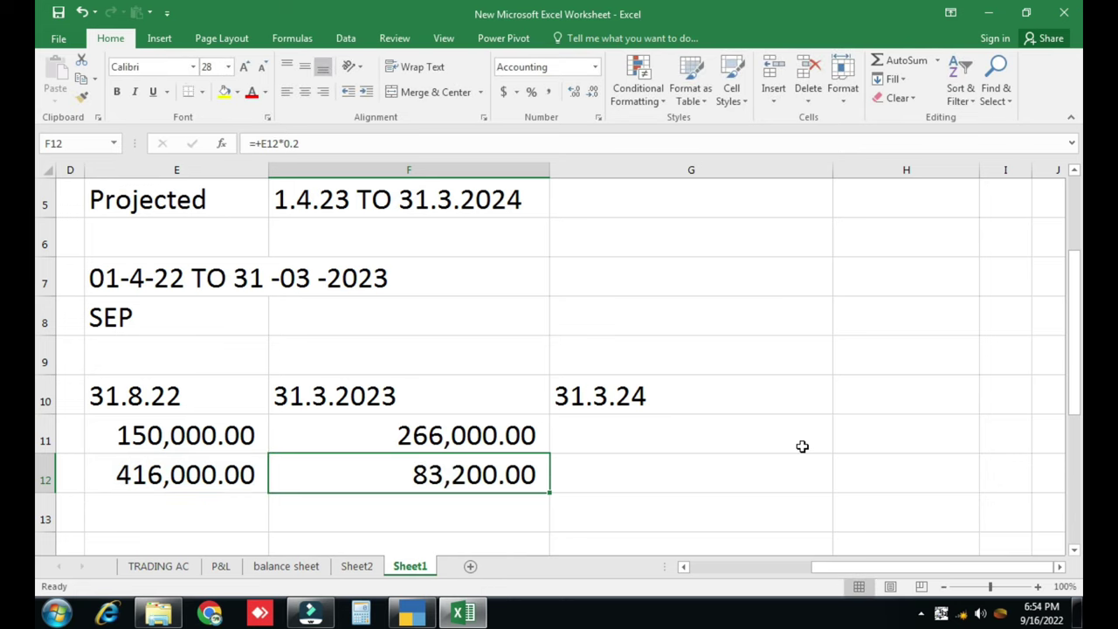
pyautogui.write('90000')
pyautogui.press('Return')
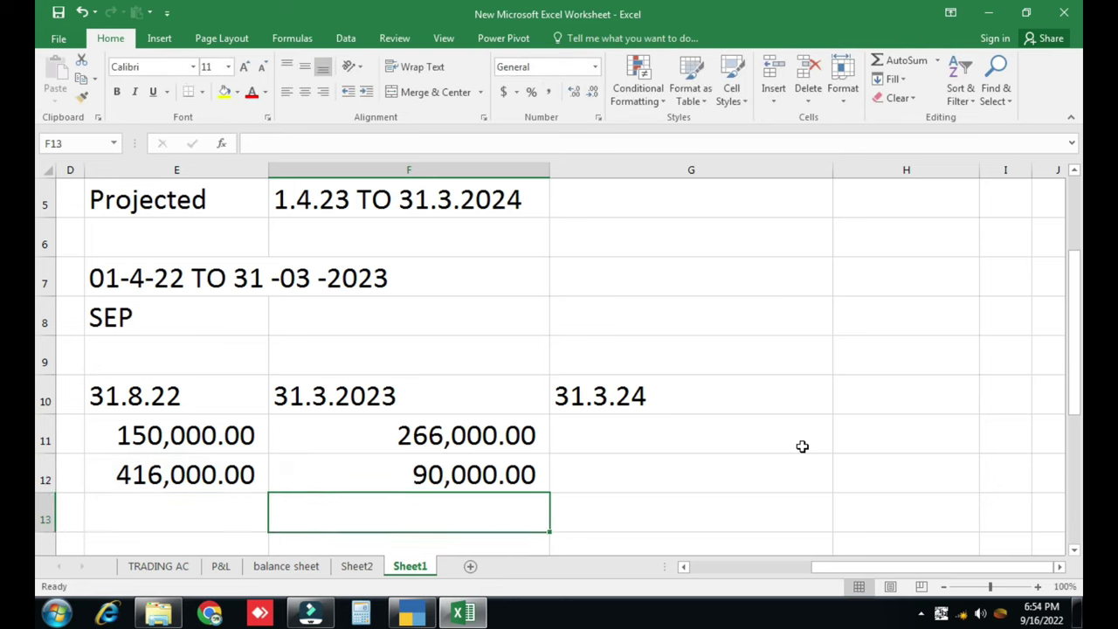
# Enter +416000+90000 in G11 as the projected amount for 31.3.24
pyautogui.press('Up')
pyautogui.press('Right')
pyautogui.press('Up')
pyautogui.write('+')
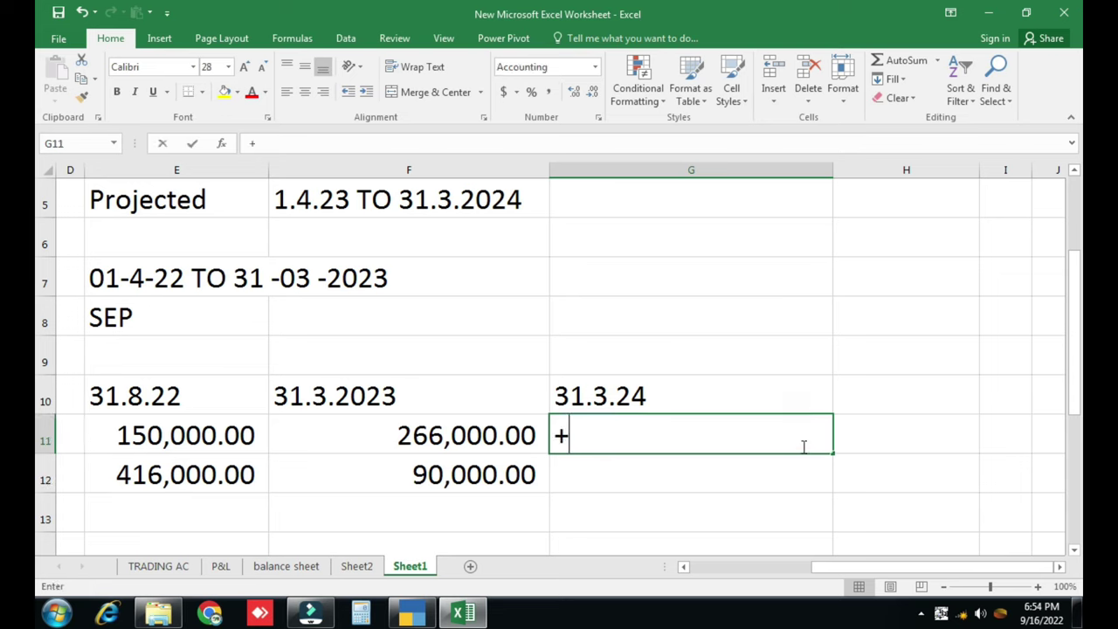
pyautogui.write('416000+90000')
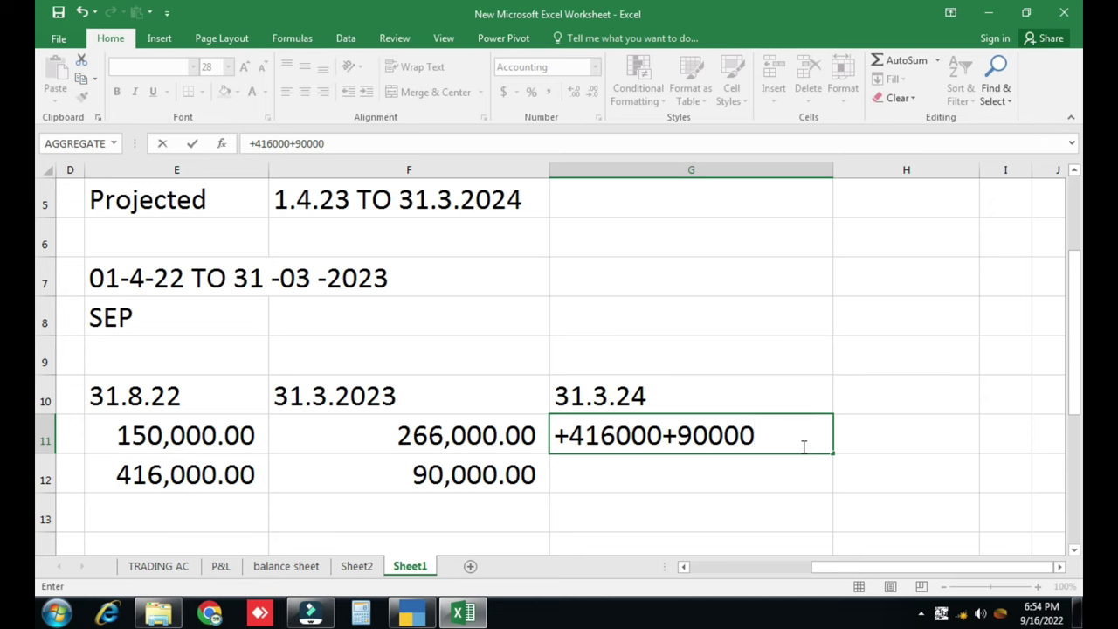
pyautogui.press('Return')
pyautogui.click(801, 445)
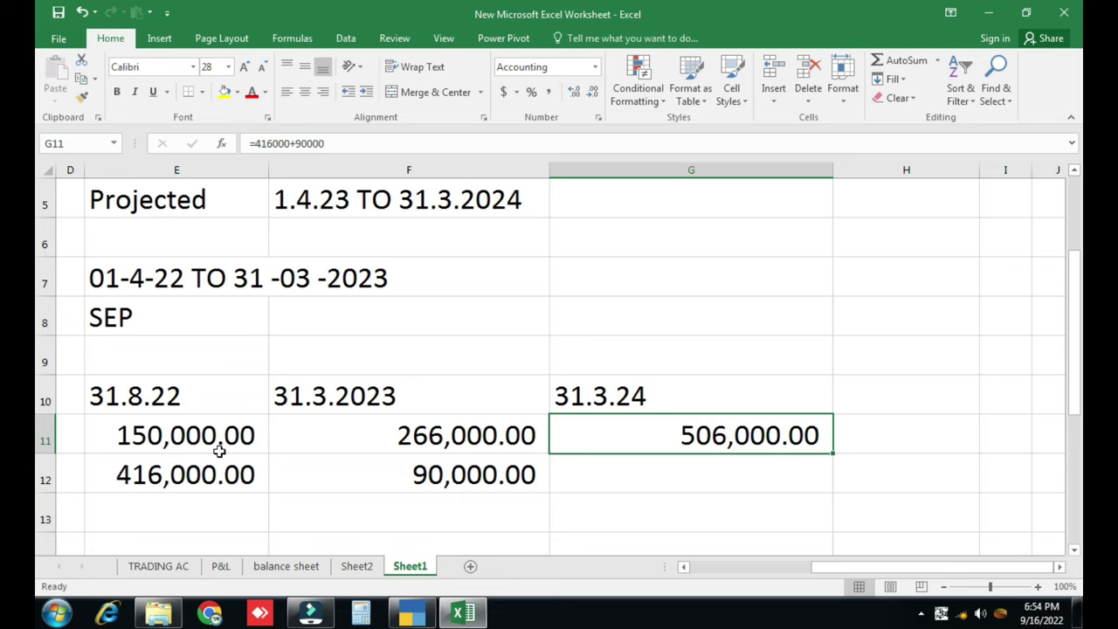
# Clear the helper amounts from E12 and F12, leaving only the row 11 amounts
pyautogui.moveTo(200, 469); pyautogui.dragTo(427, 480)
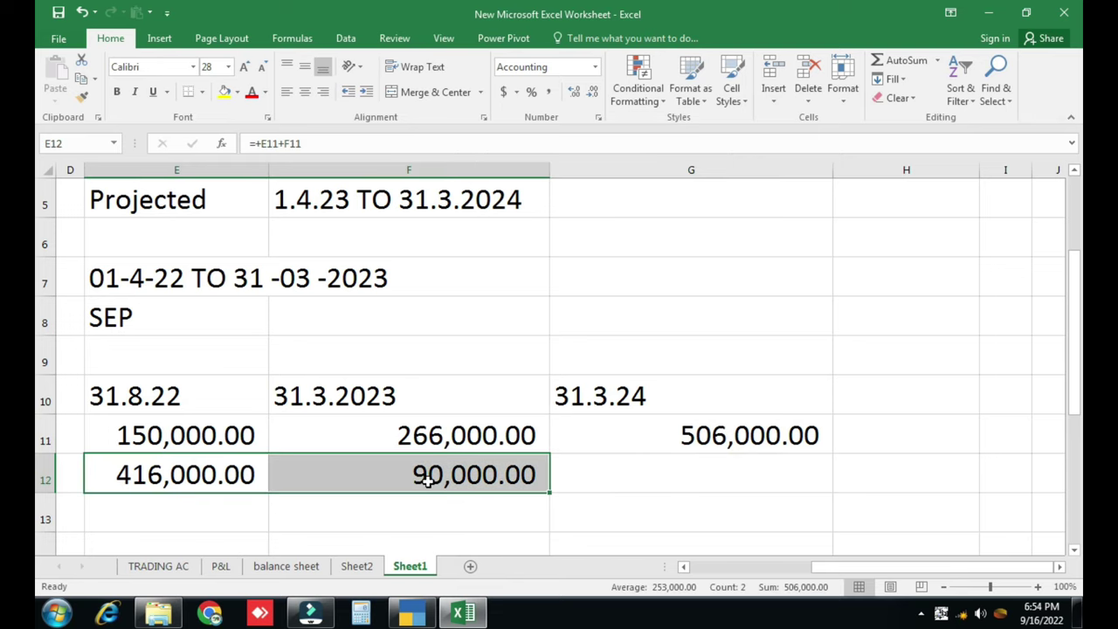
pyautogui.press('Delete')
pyautogui.click(444, 433)
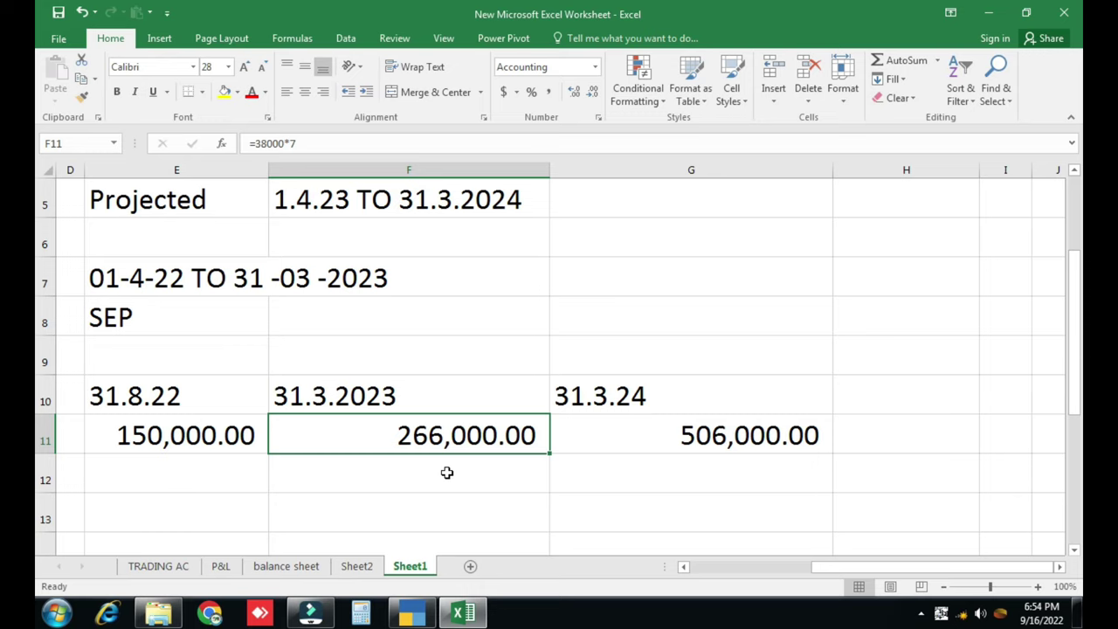
# Review the row 11 amounts and formulas under 31.8.22, 31.3.2023 and 31.3.24
pyautogui.press('Right')
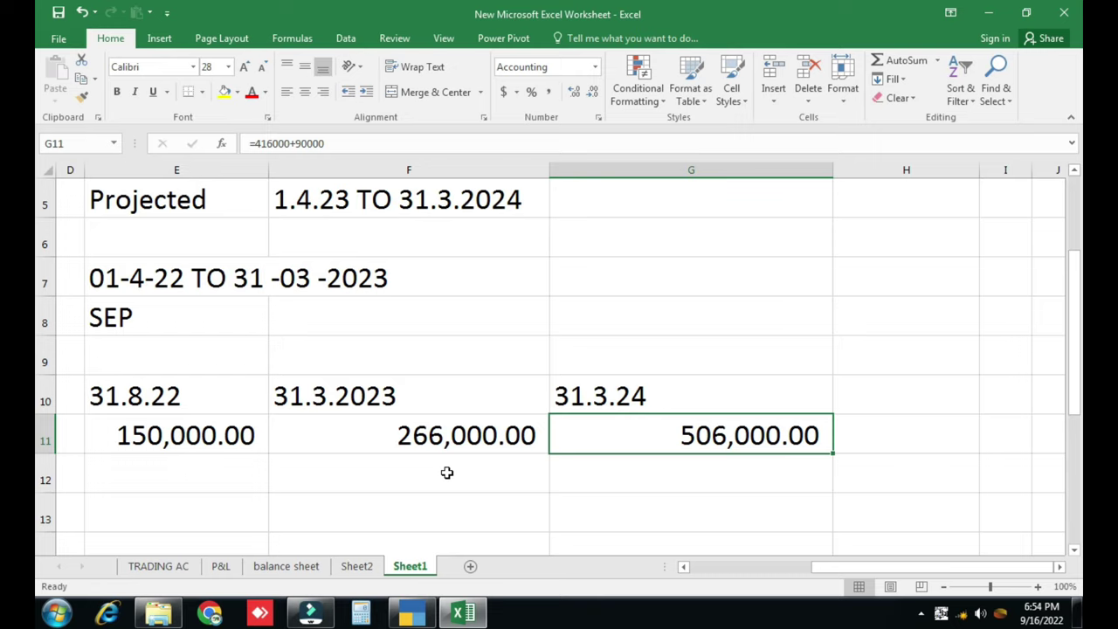
pyautogui.press('Left')
pyautogui.press('Left')
pyautogui.press('Right')
pyautogui.press('Right')
pyautogui.press('Right')
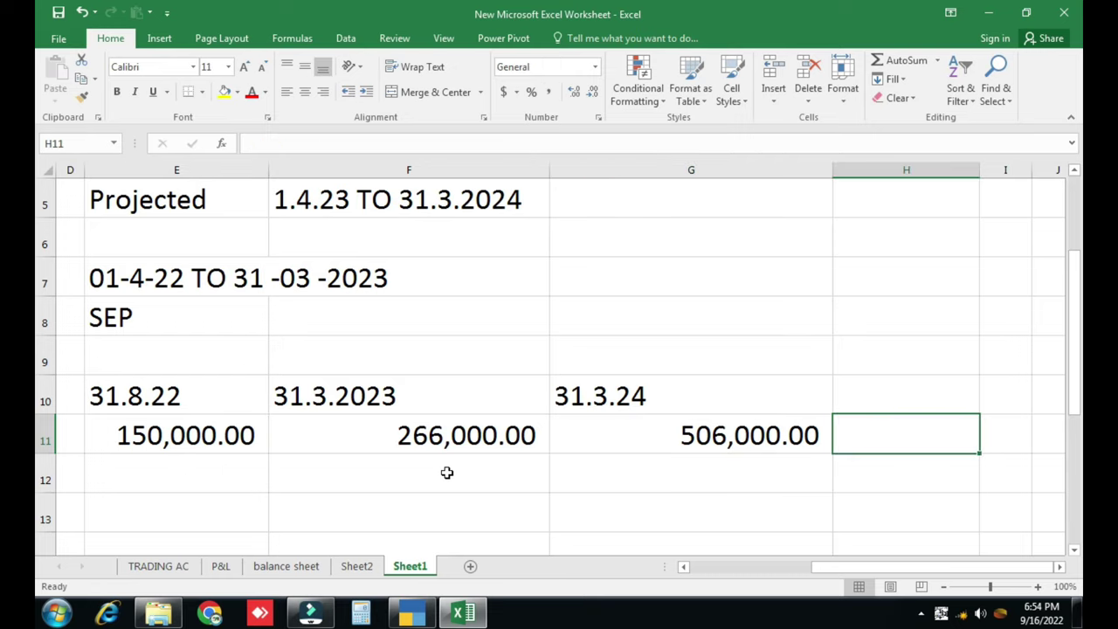
pyautogui.press('Left')
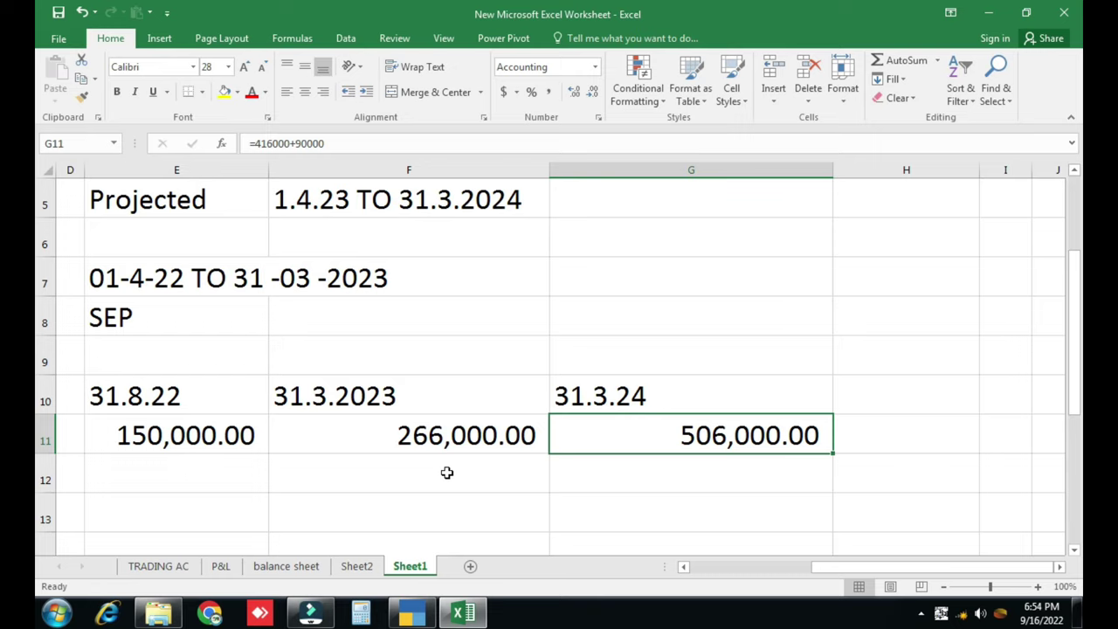
pyautogui.press('Up')
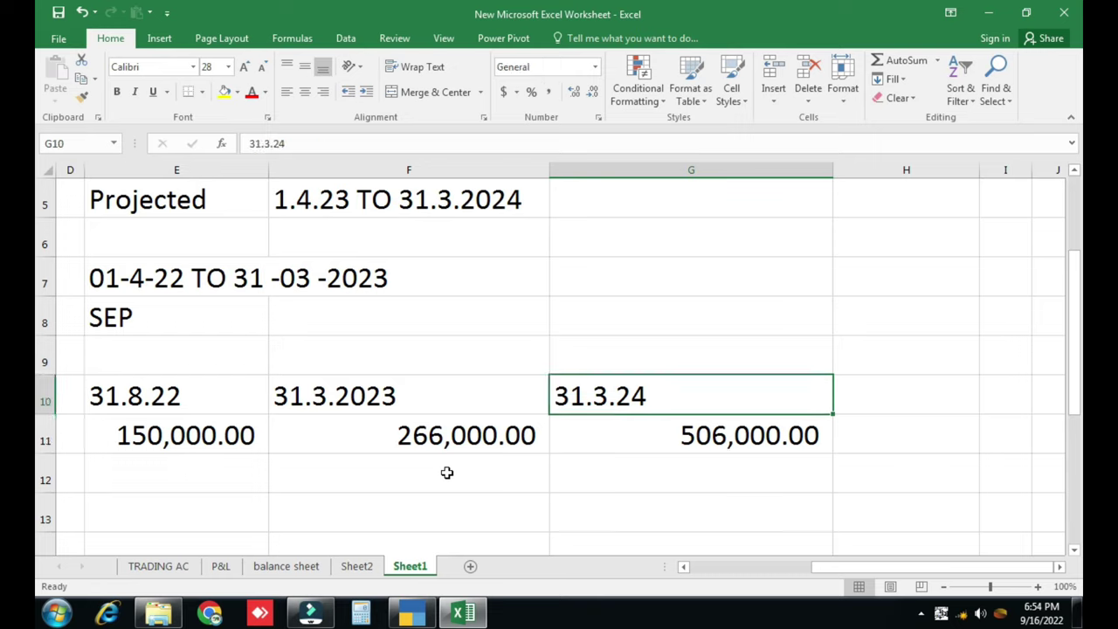
pyautogui.press('Left')
pyautogui.press('Down')
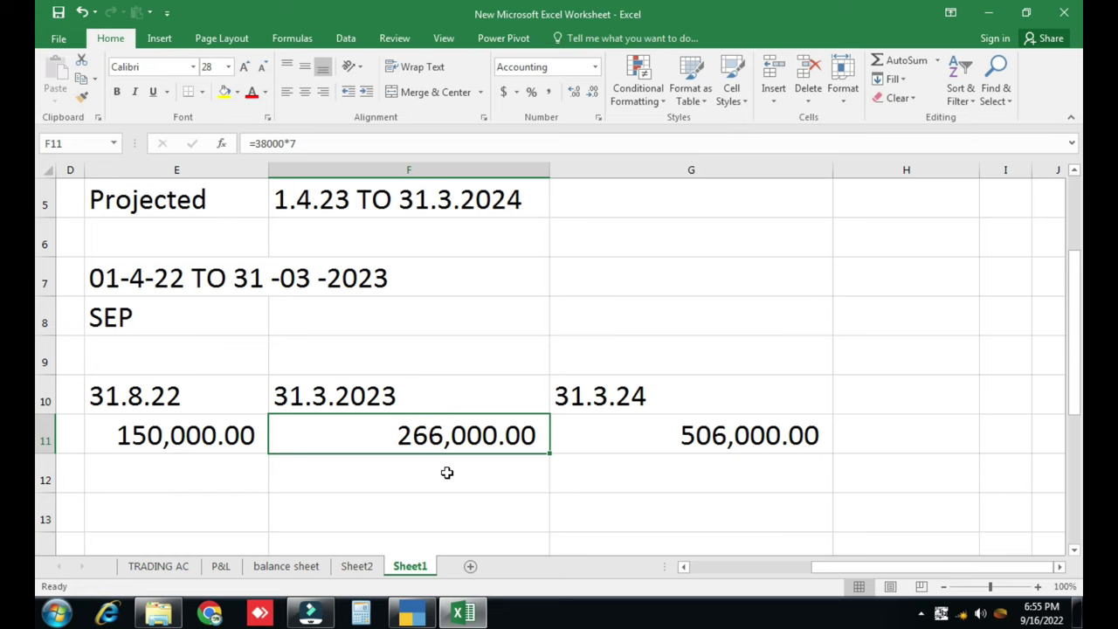
# Relate the Provisional label on Sheet1 to the trading account, P&L and balance sheet worksheets
pyautogui.scroll(2, 446, 472)
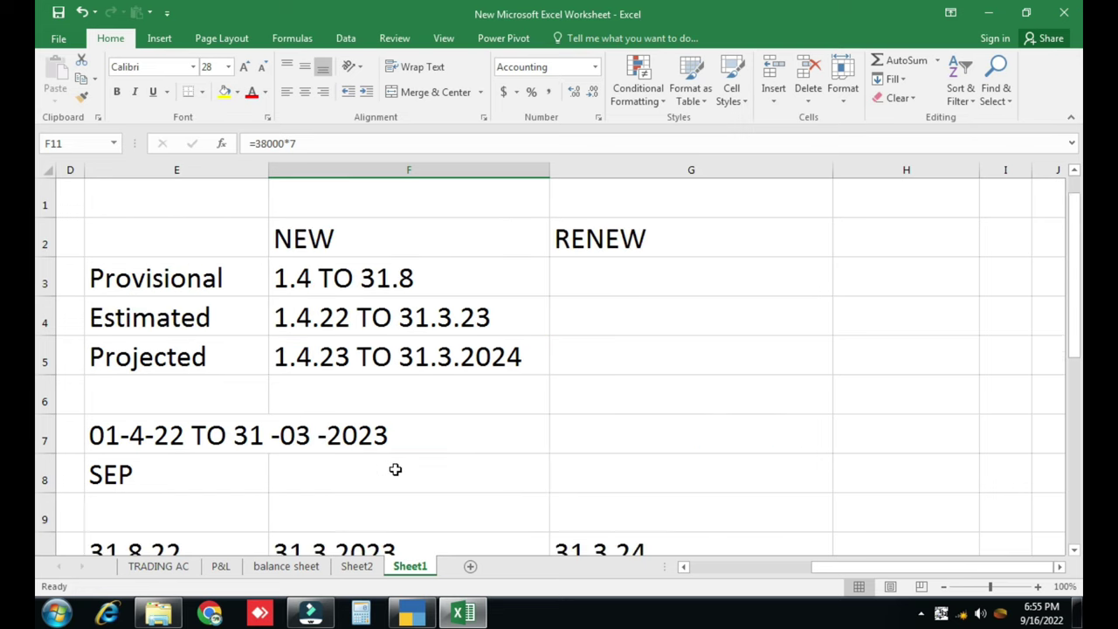
pyautogui.click(192, 279)
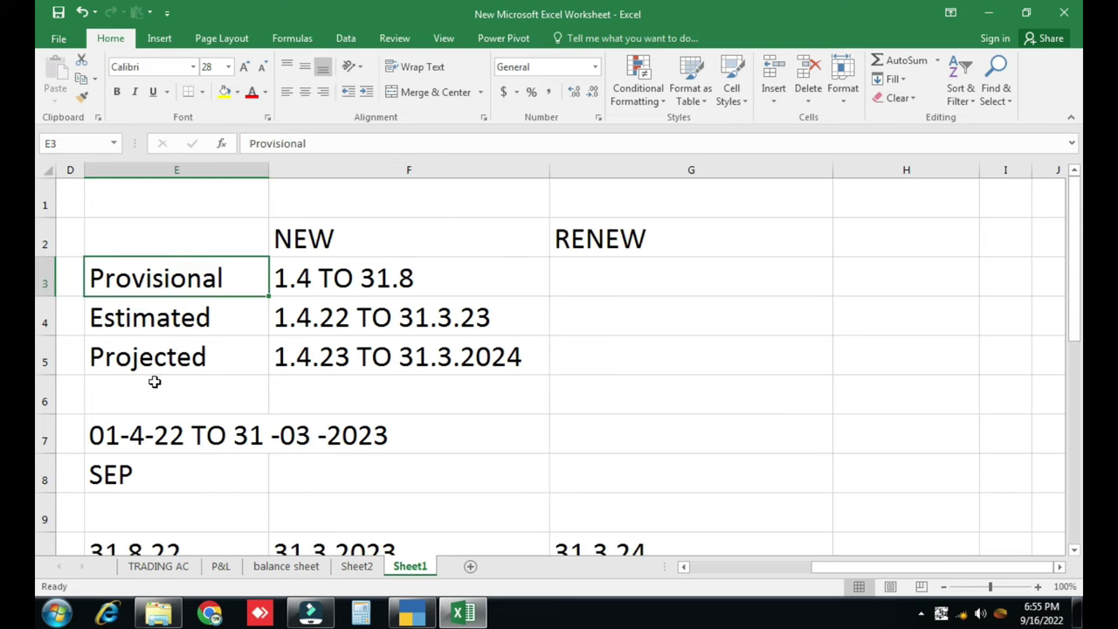
pyautogui.click(162, 568)
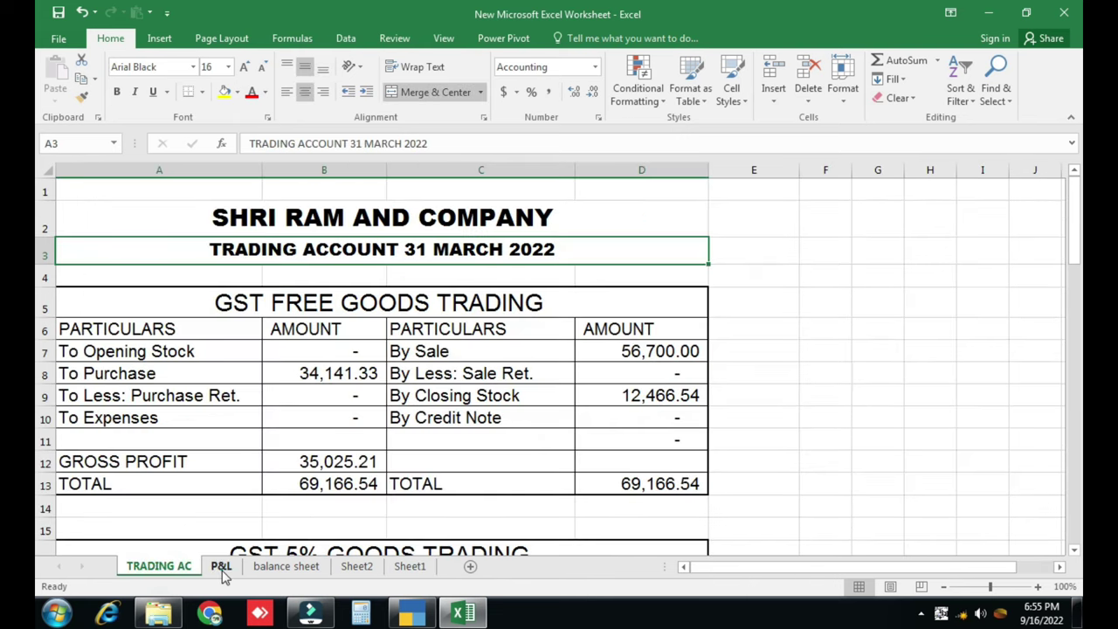
pyautogui.click(220, 568)
pyautogui.click(285, 568)
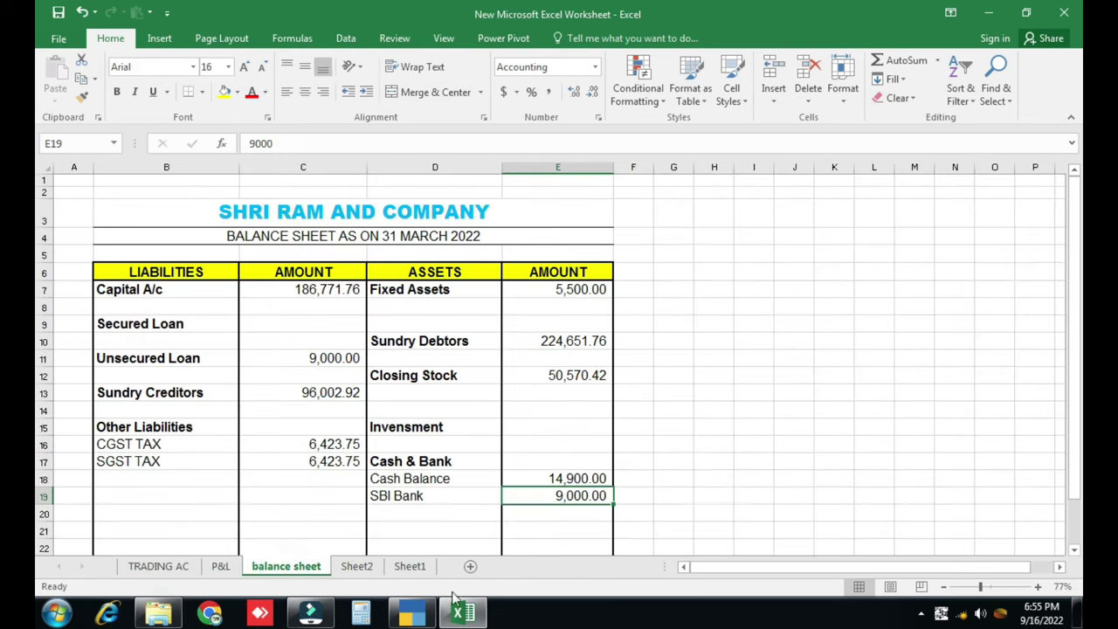
pyautogui.click(408, 569)
# Look through the trading account, P&L and balance sheet worksheets for the Estimated statements and return to Sheet1
pyautogui.click(201, 317)
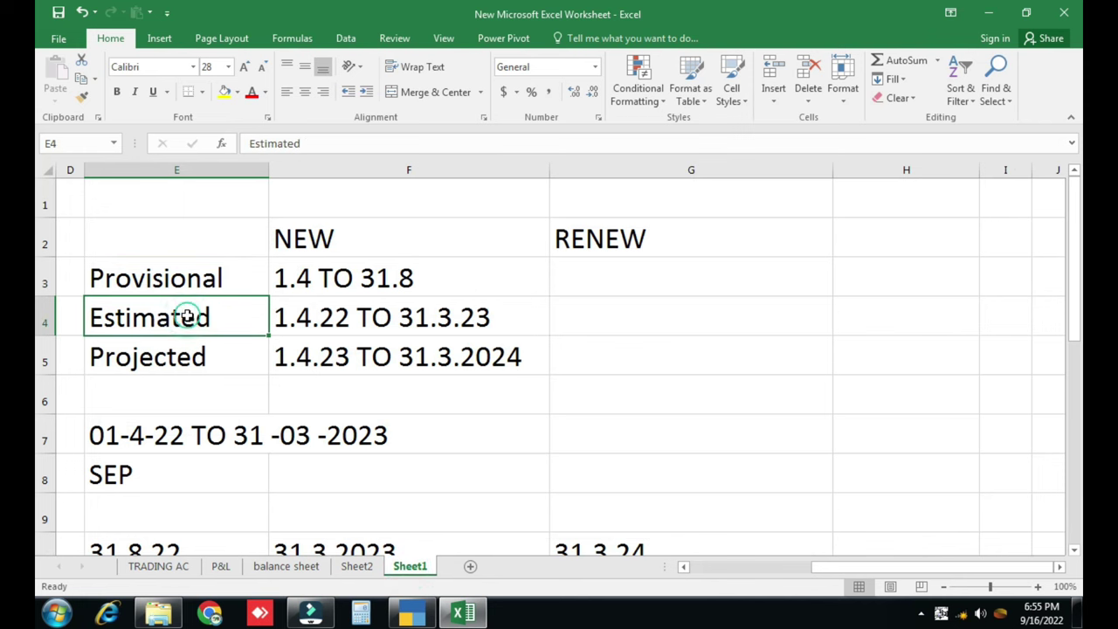
pyautogui.click(179, 569)
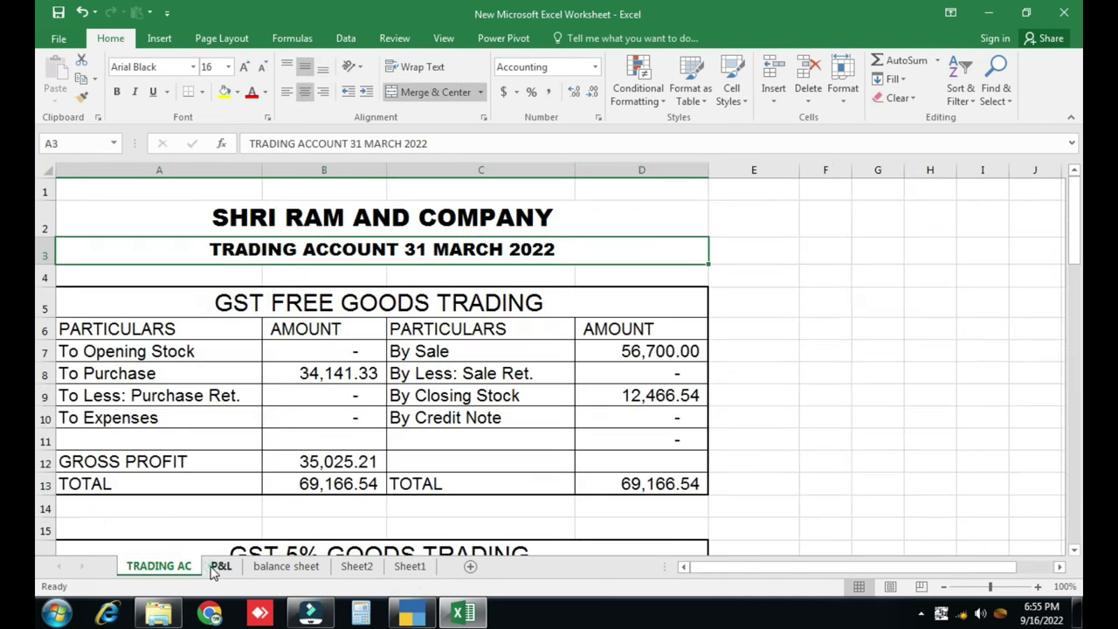
pyautogui.click(220, 567)
pyautogui.click(285, 567)
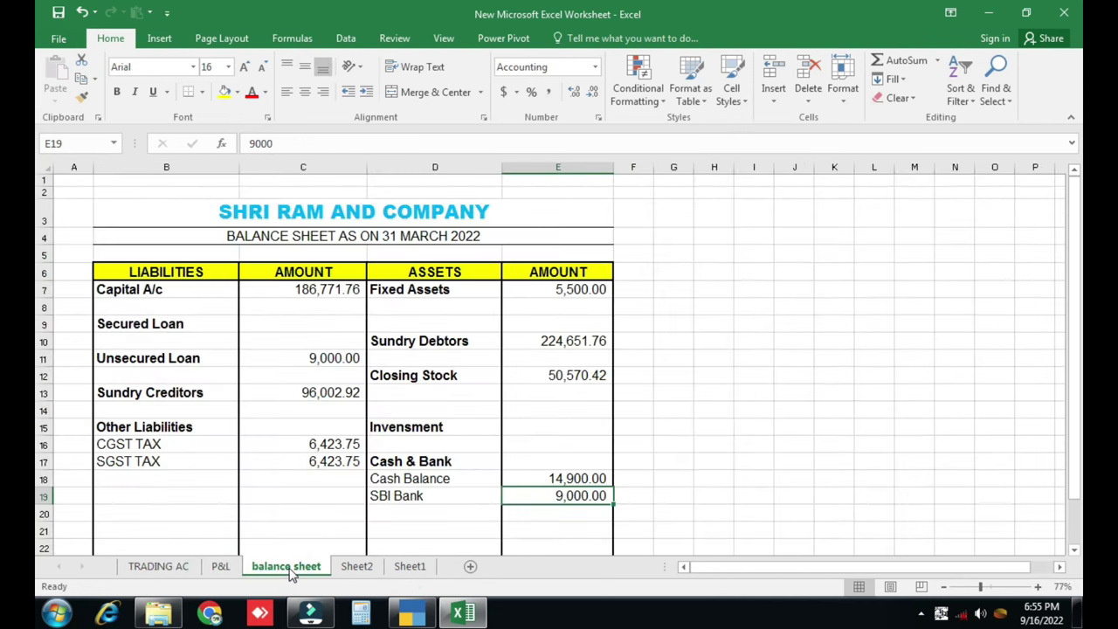
pyautogui.click(419, 569)
# Show the trading account, P&L and balance sheet worksheets that the Projected statements also require
pyautogui.click(201, 369)
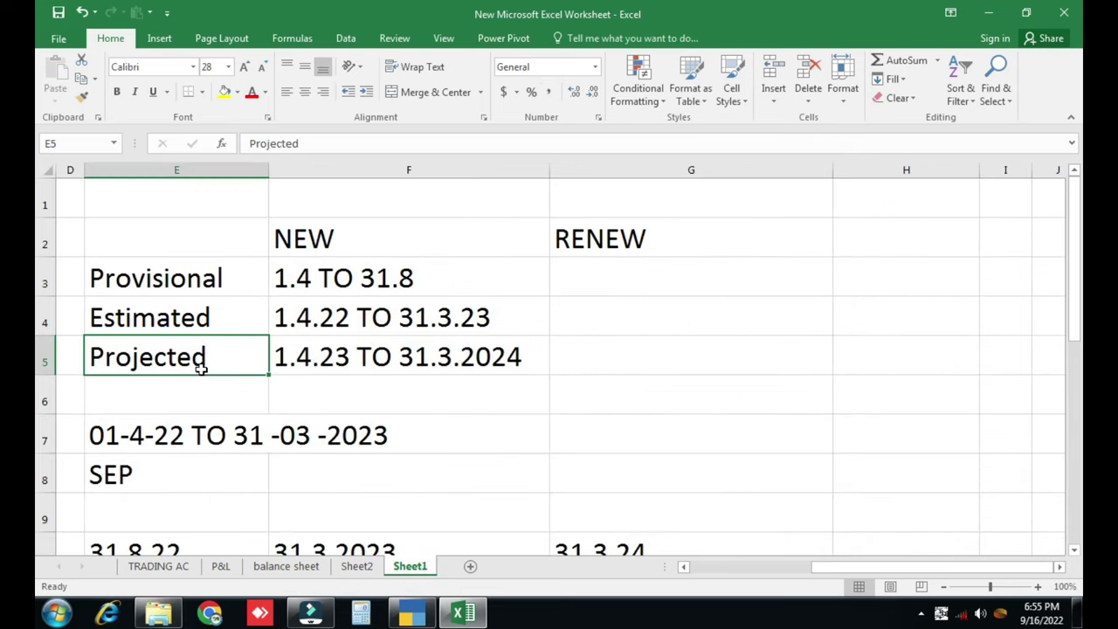
pyautogui.click(169, 573)
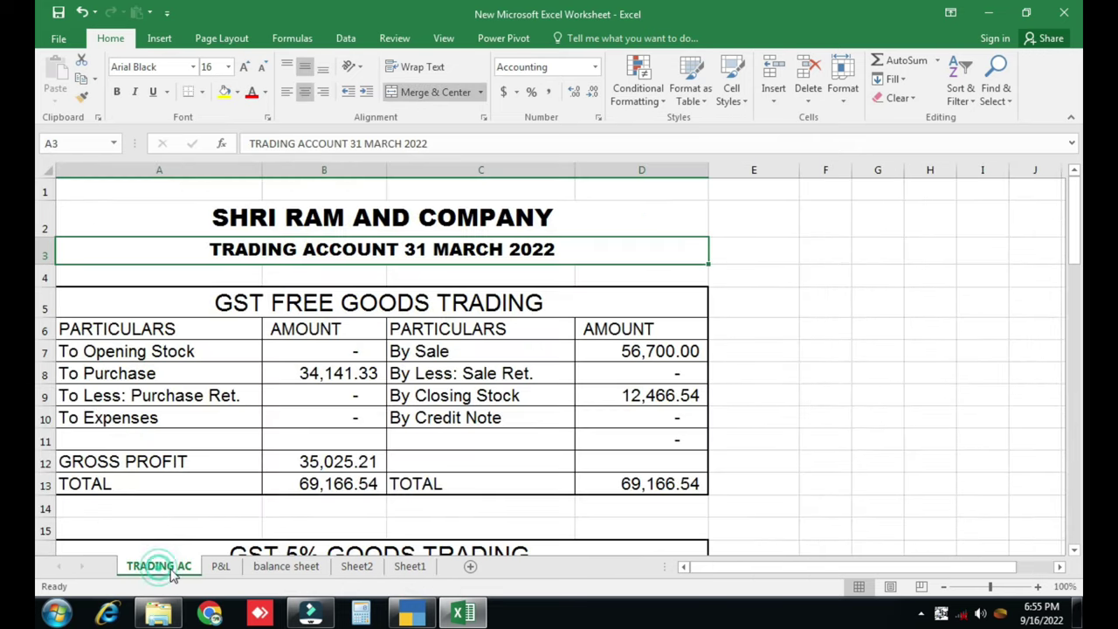
pyautogui.click(220, 567)
pyautogui.click(286, 567)
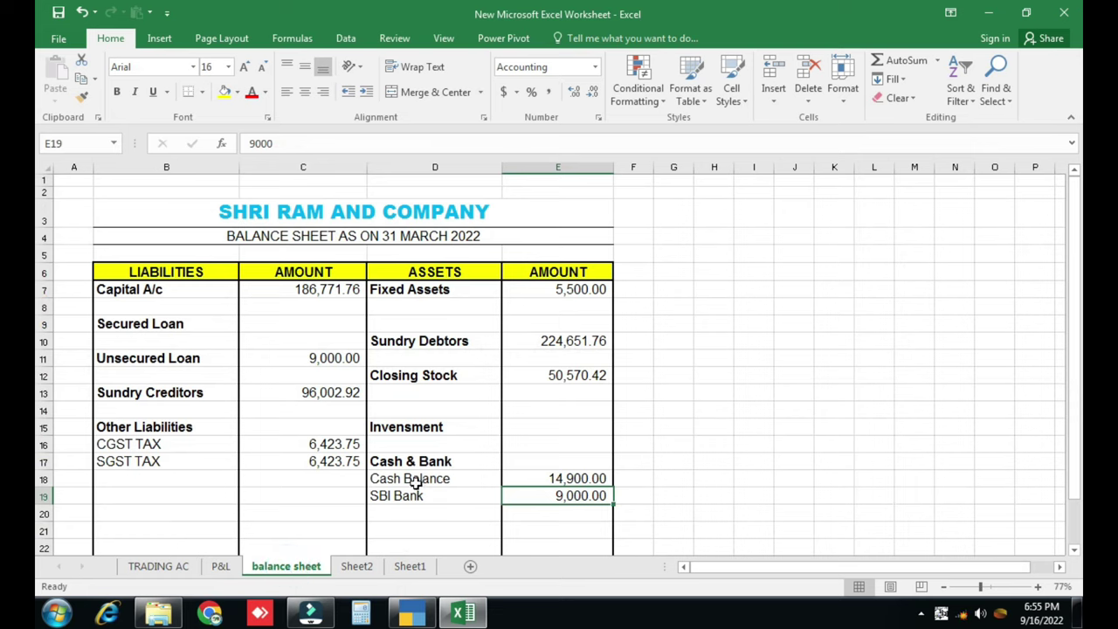
# Examine the date in the balance sheet heading, check the Profit & Loss A/c period in TallyPrime, and return to Excel
pyautogui.click(472, 235)
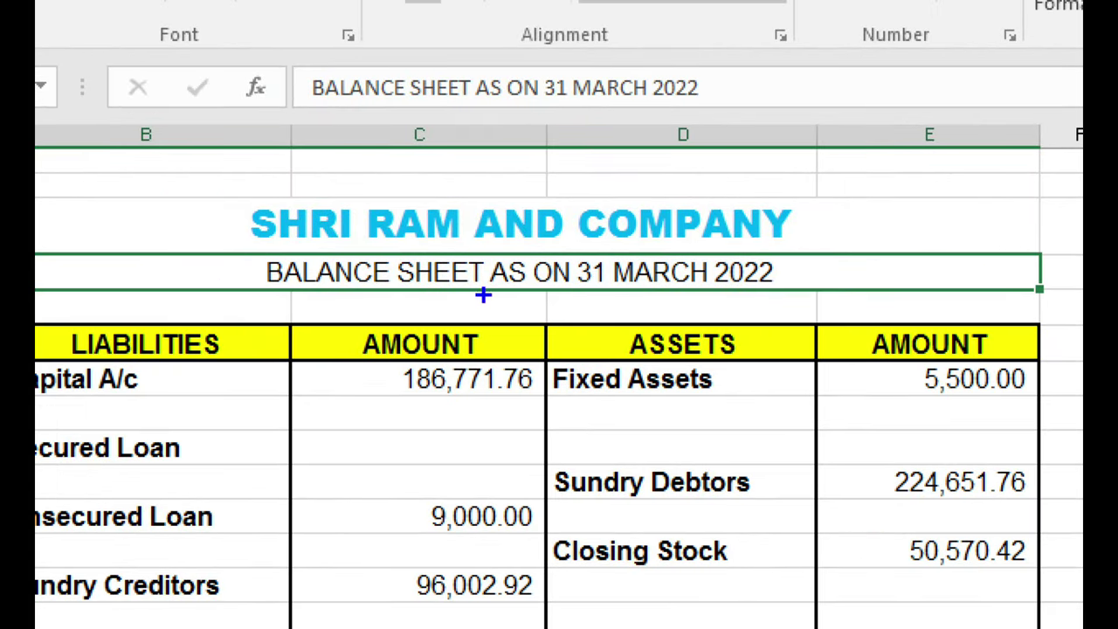
pyautogui.moveTo(778, 262)
pyautogui.mouseDown()
pyautogui.moveTo(660, 273)
pyautogui.moveTo(791, 248)
pyautogui.moveTo(543, 237)
pyautogui.mouseUp()
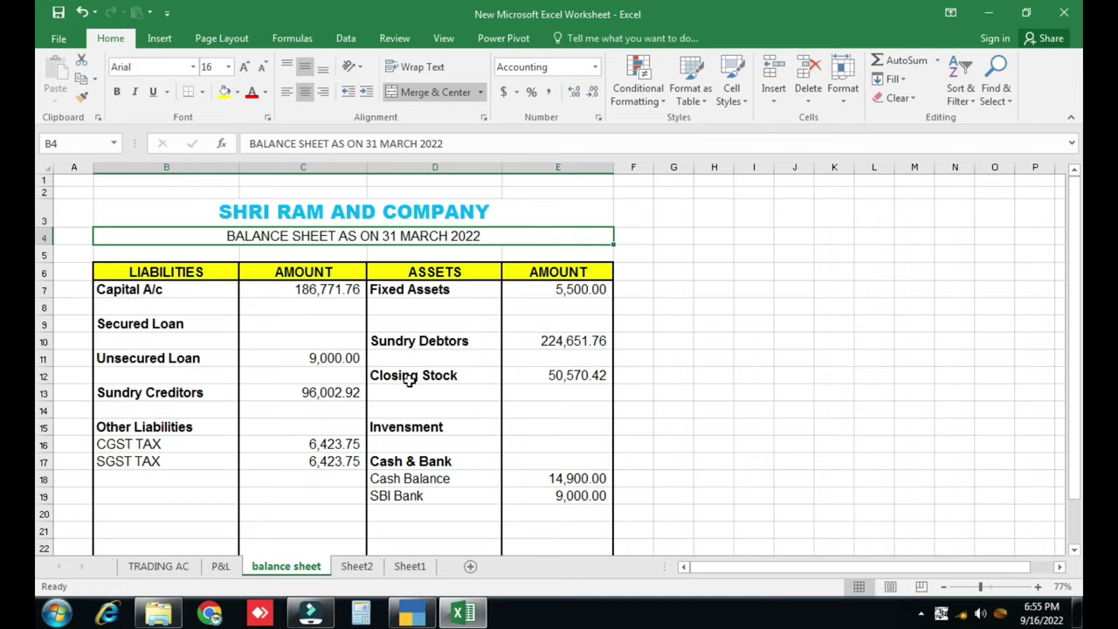
pyautogui.click(467, 611)
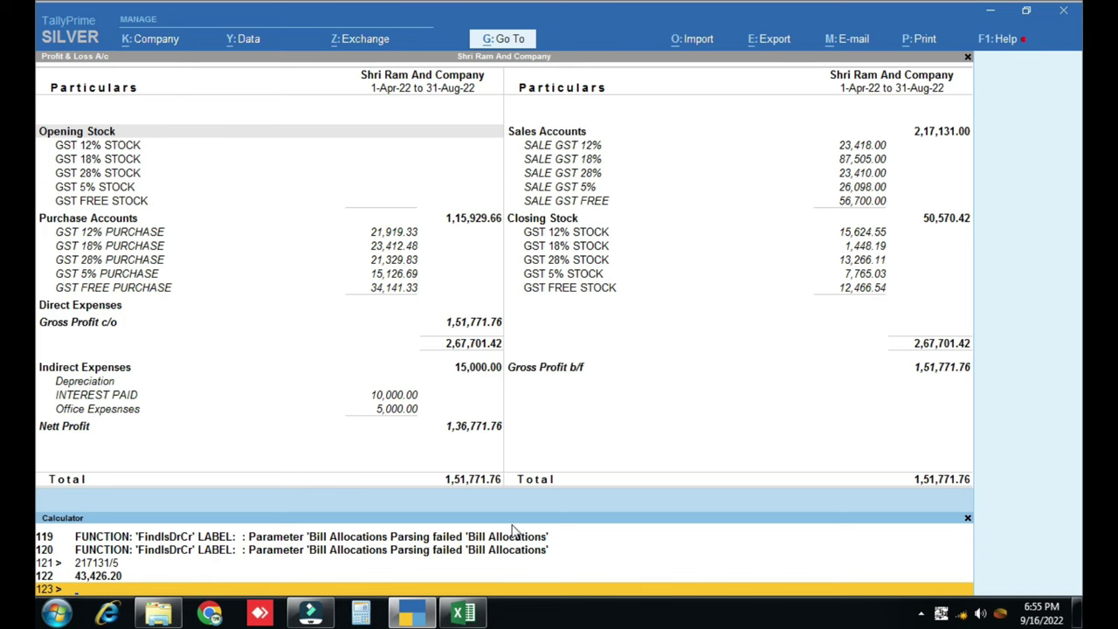
pyautogui.click(463, 611)
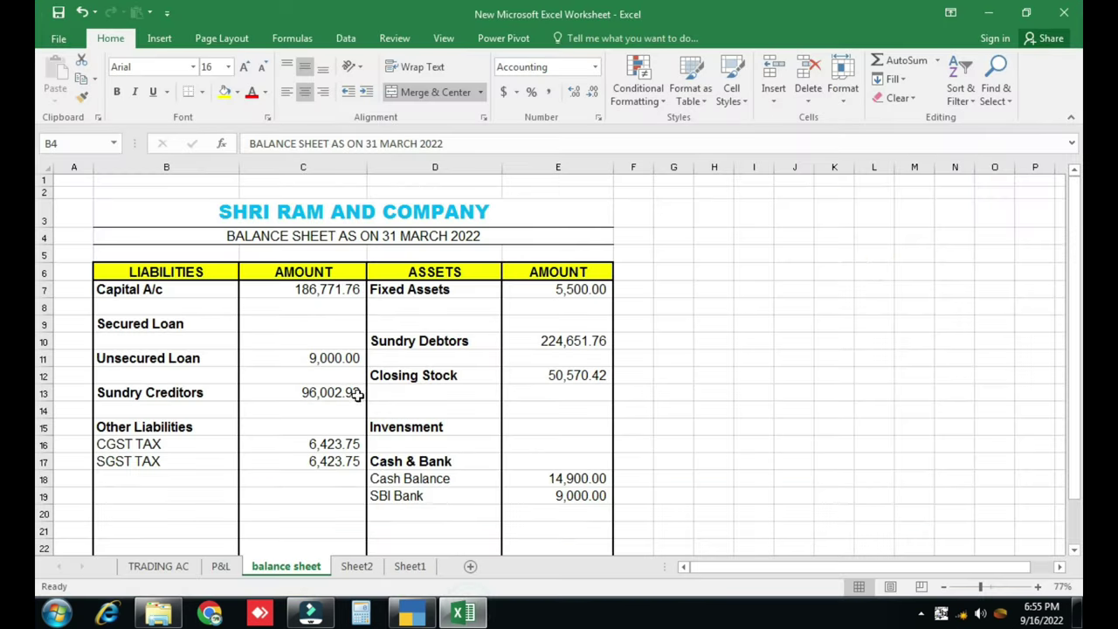
# Revisit the Provisional, Estimated and Projected labels on Sheet1 one after another
pyautogui.click(409, 566)
pyautogui.click(217, 288)
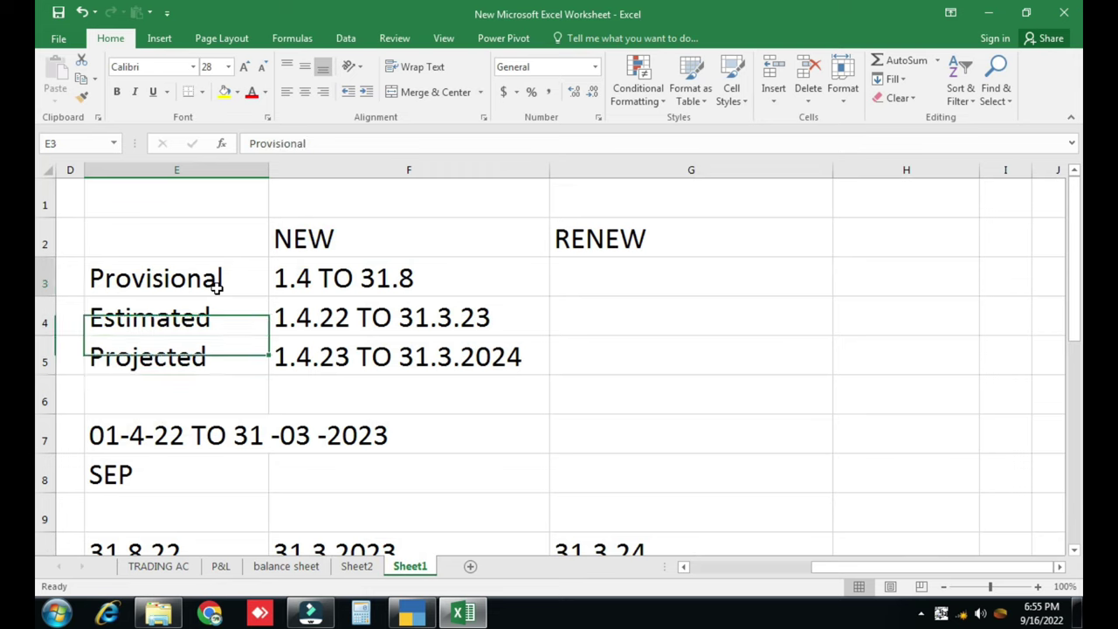
pyautogui.click(202, 315)
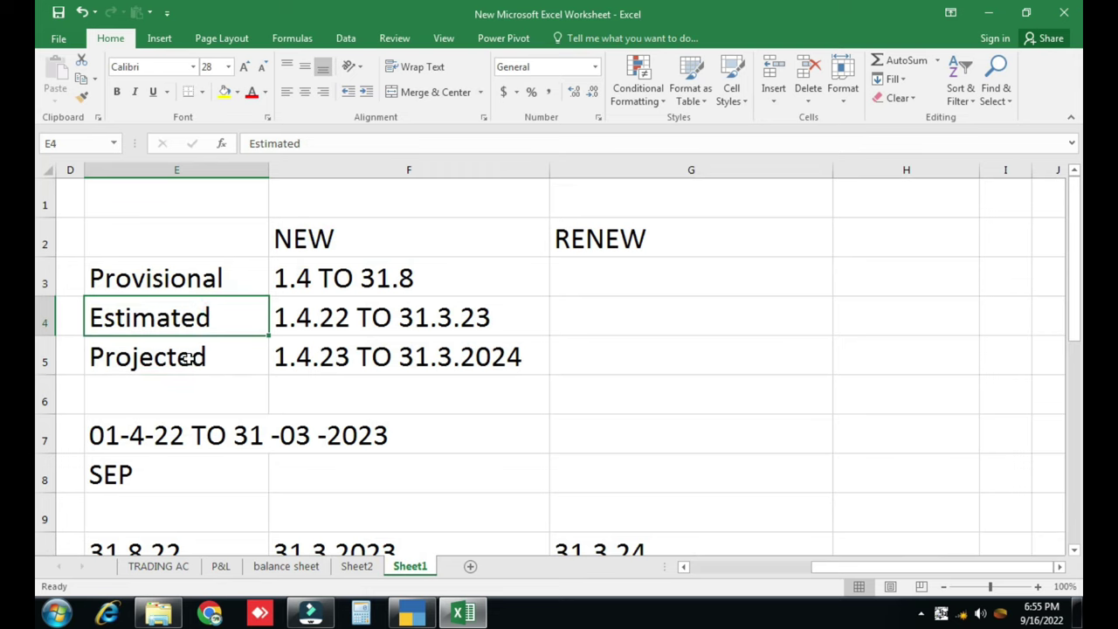
pyautogui.click(187, 359)
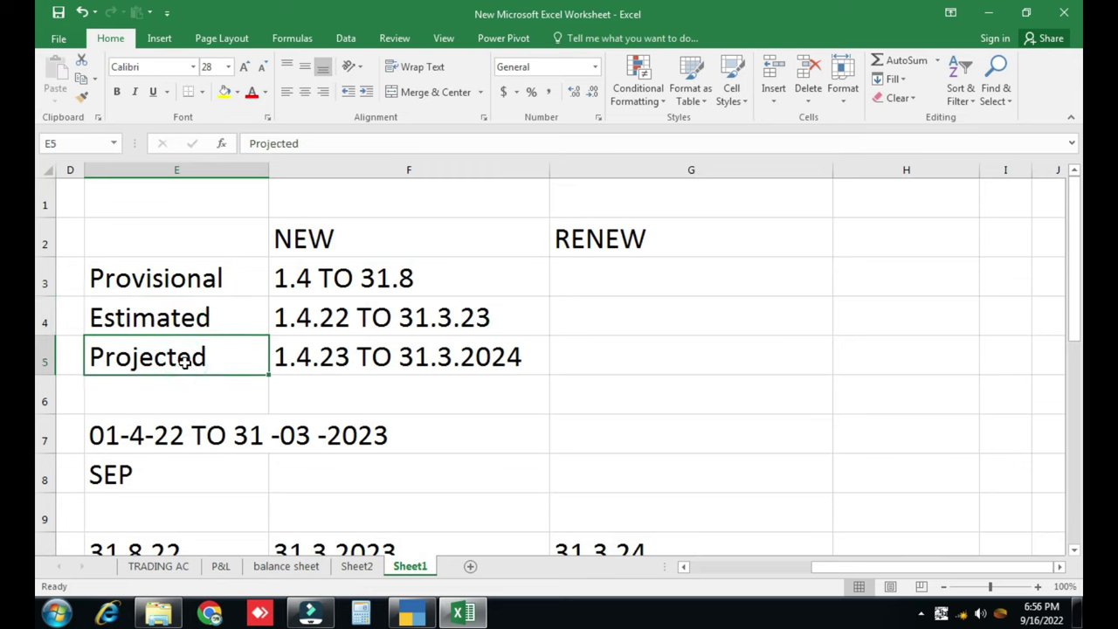